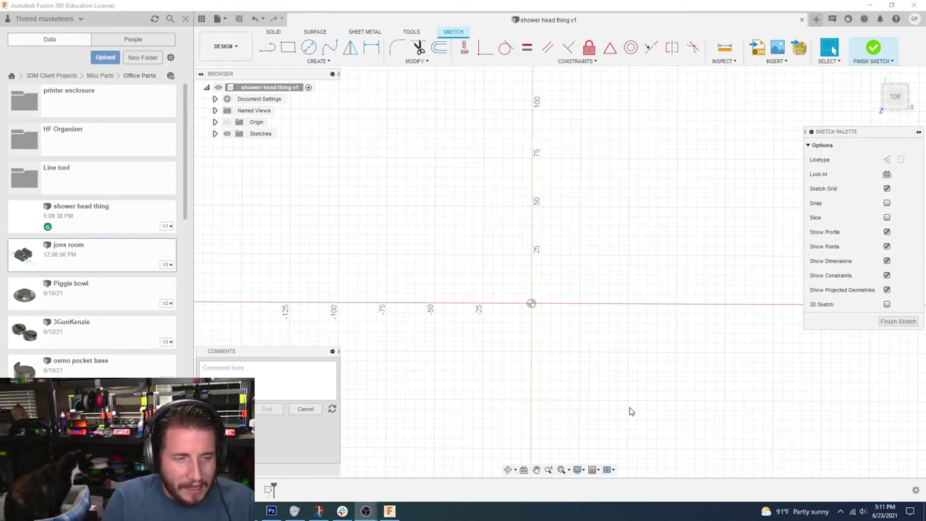
Step: Write the note "27.5mm diameter" in the design's comment box
{"action": "left_click", "coordinate": [249, 368]}
{"action": "type", "text": "27.5"}
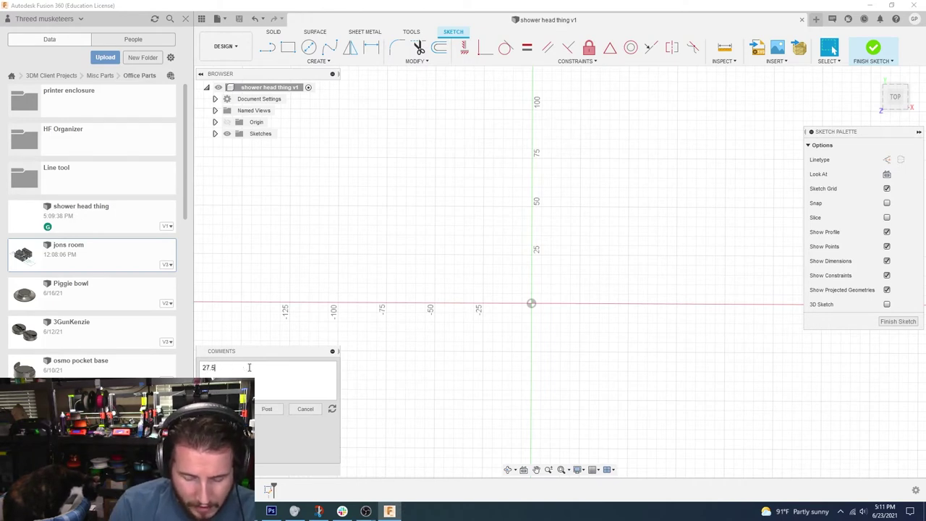
{"action": "type", "text": "mm diameter"}
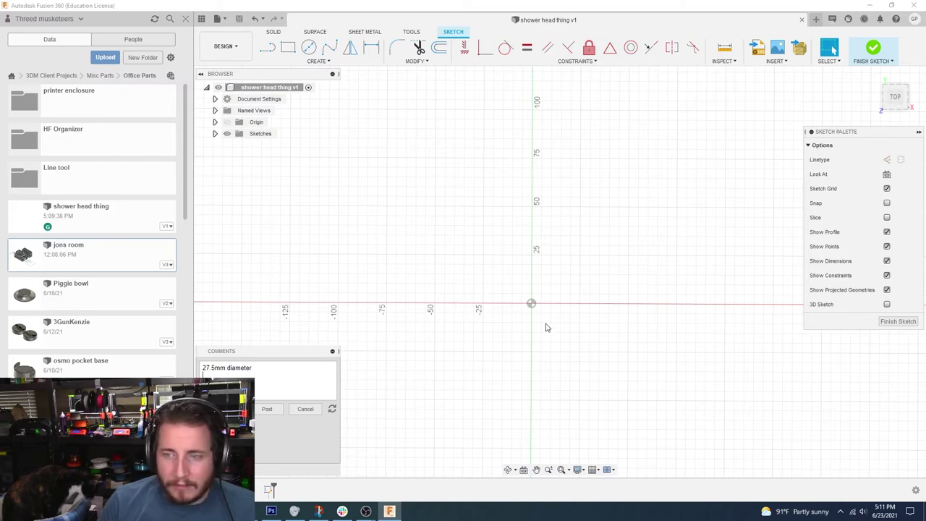
Step: Sketch a 27.5 mm diameter circle centred on the origin
{"action": "left_click", "coordinate": [309, 47]}
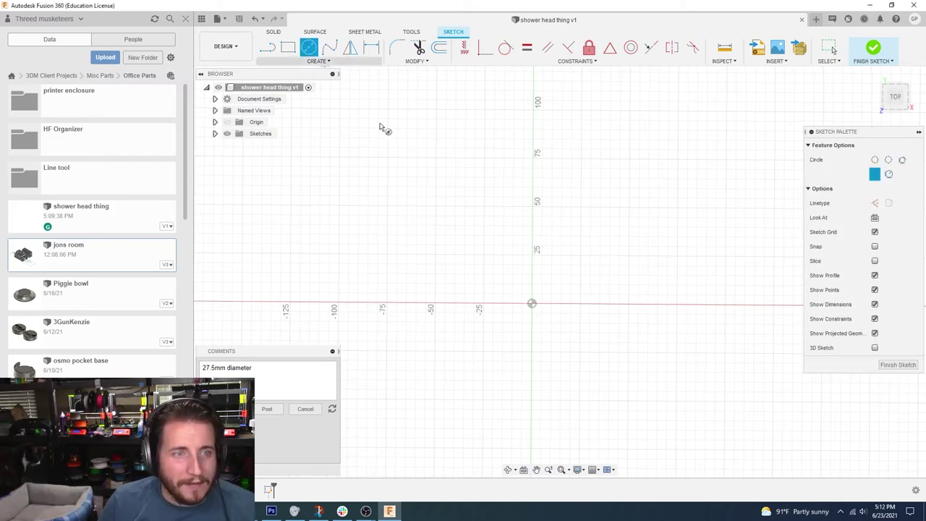
{"action": "left_click", "coordinate": [532, 303]}
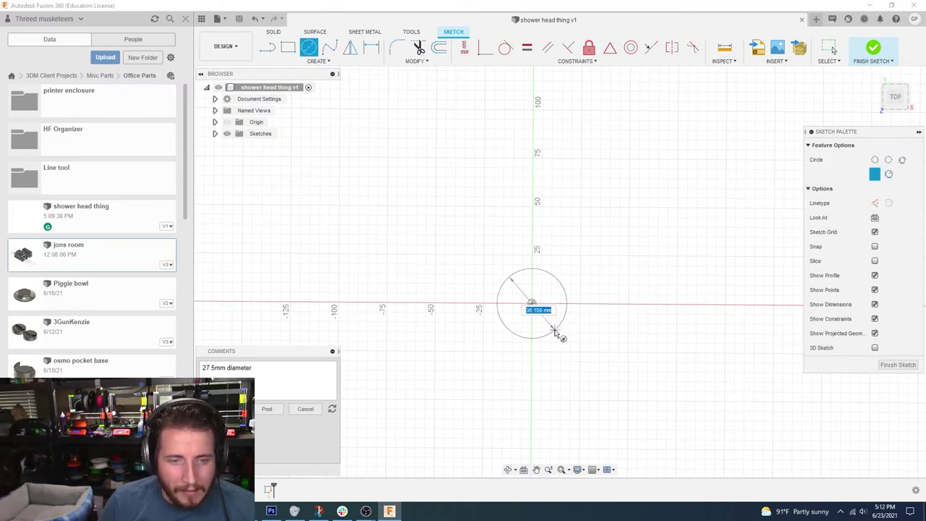
{"action": "type", "text": "27.5"}
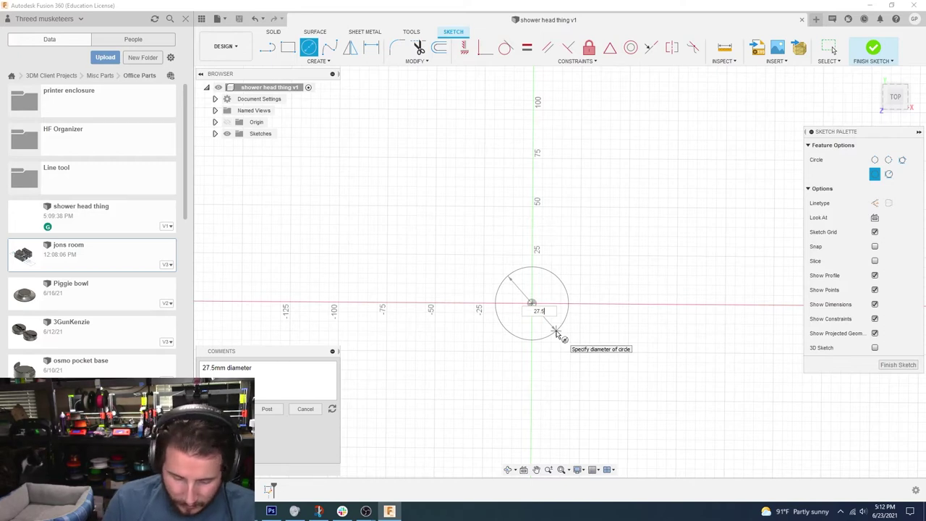
{"action": "key", "text": "Return"}
{"action": "key", "text": "Escape"}
{"action": "scroll", "coordinate": [557, 334], "scroll_direction": "down", "scroll_amount": 1}
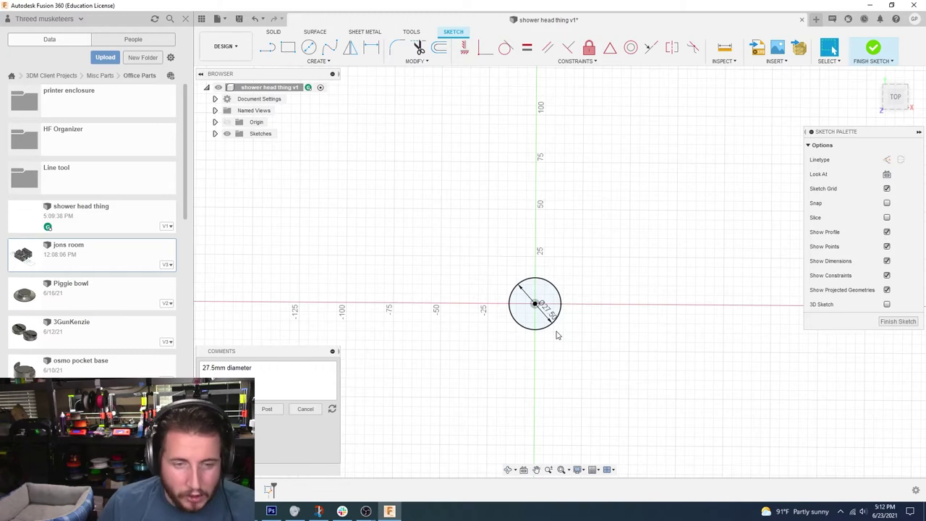
Step: Offset the circle outward by 3 mm to form a ring
{"action": "key", "text": "o"}
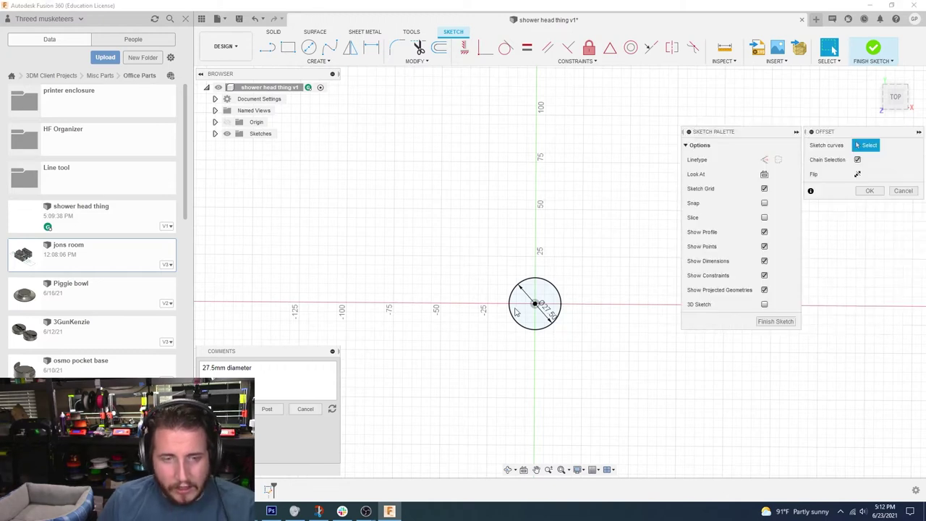
{"action": "left_click", "coordinate": [559, 292]}
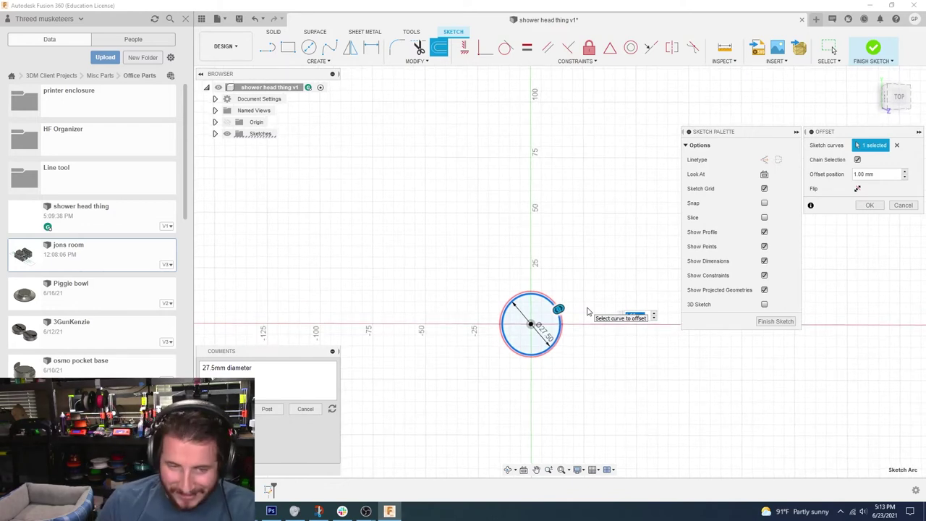
{"action": "type", "text": "3"}
{"action": "key", "text": "Return"}
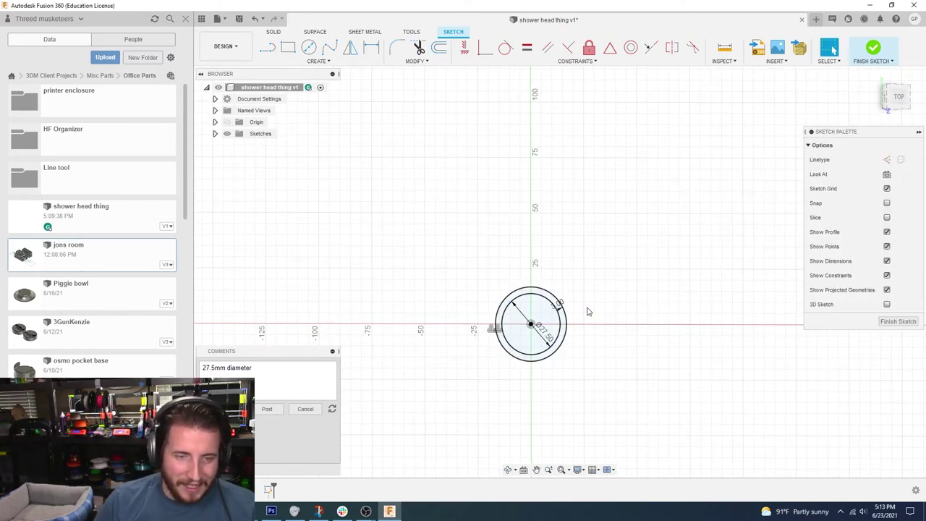
Step: Draw a short line across the ring from the outer to the inner circle, just left of its top
{"action": "scroll", "coordinate": [591, 309], "scroll_direction": "up", "scroll_amount": 4}
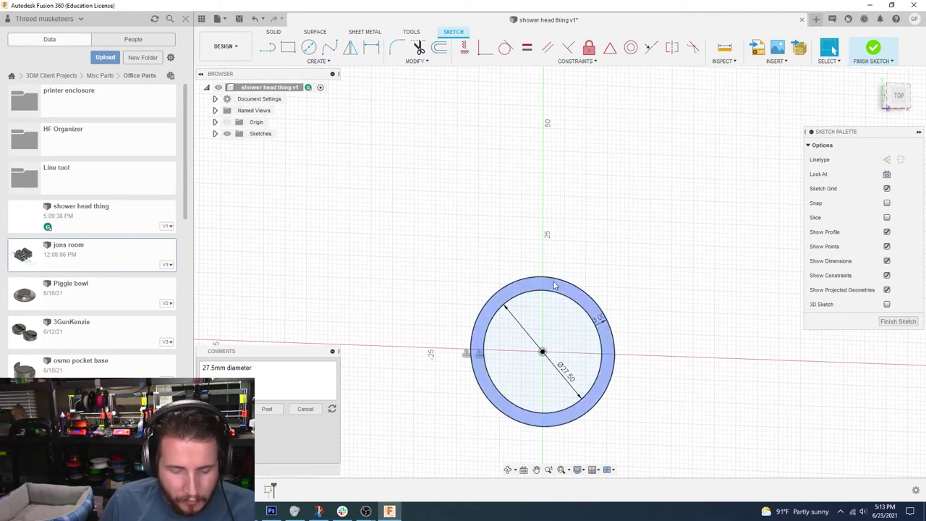
{"action": "key", "text": "l"}
{"action": "left_click", "coordinate": [508, 286]}
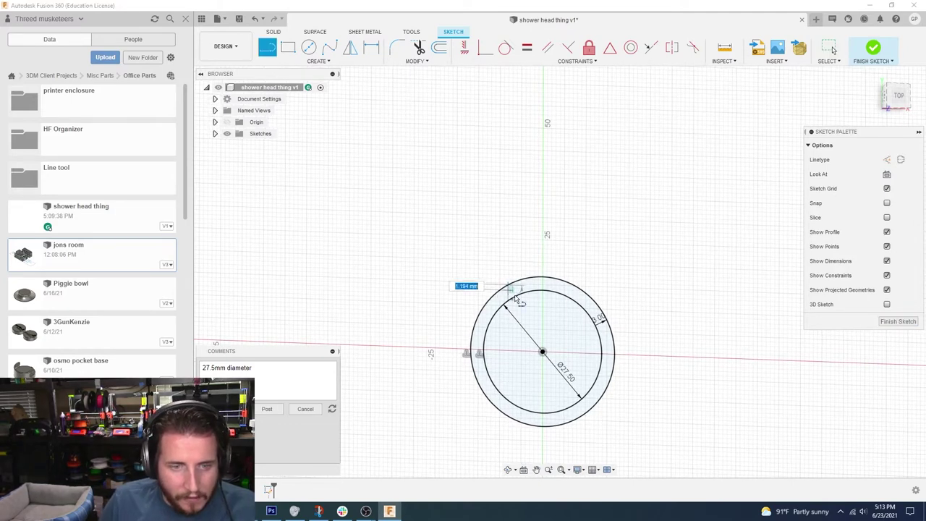
{"action": "left_click", "coordinate": [515, 296]}
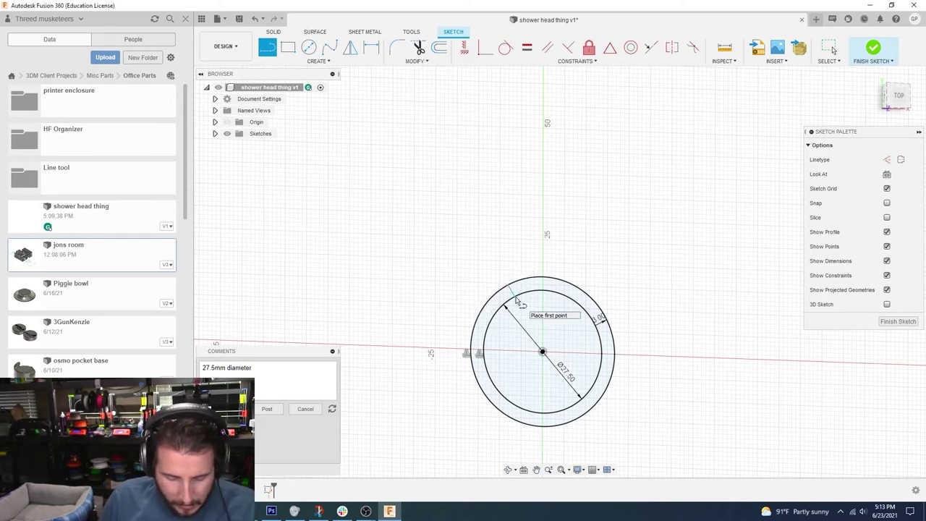
Step: Draw two construction lines from the circle centre, one horizontal to the right and one vertical upward, both extending beyond the ring
{"action": "key", "text": "c"}
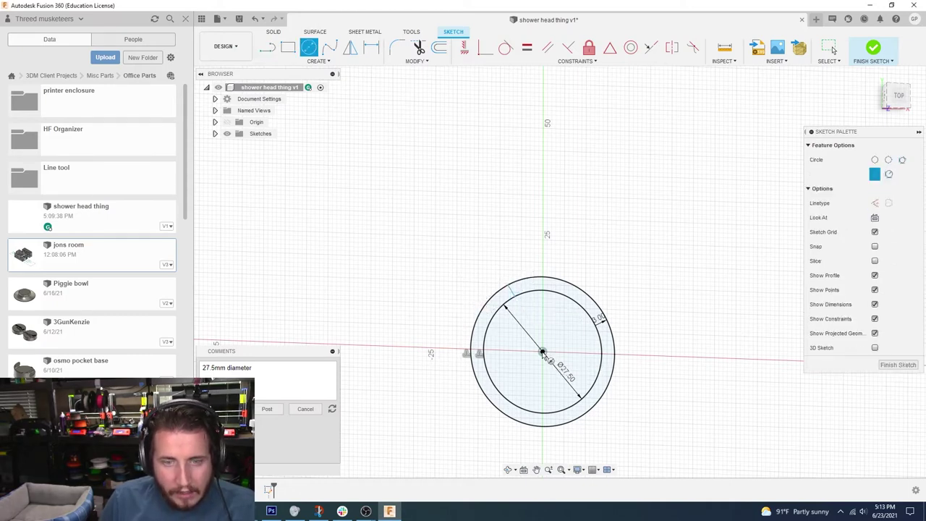
{"action": "key", "text": "x"}
{"action": "left_click", "coordinate": [542, 352]}
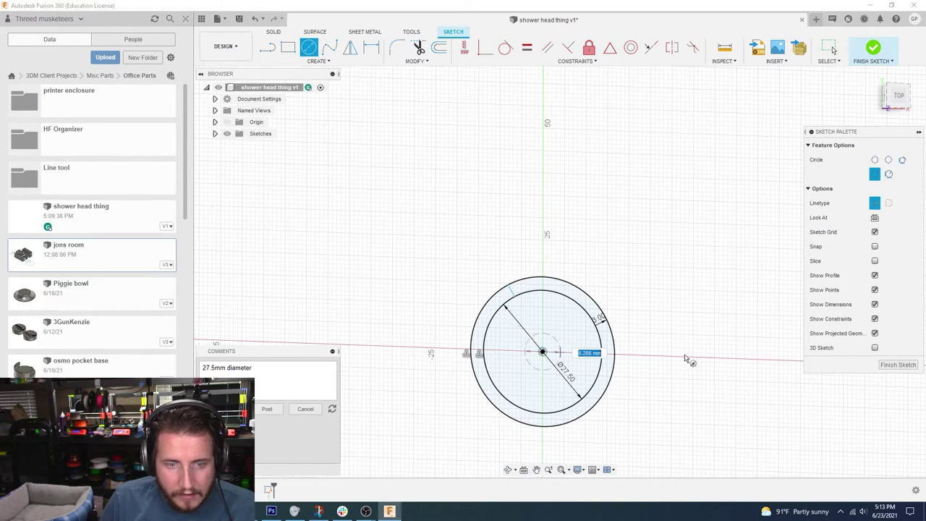
{"action": "key", "text": "Escape"}
{"action": "key", "text": "l"}
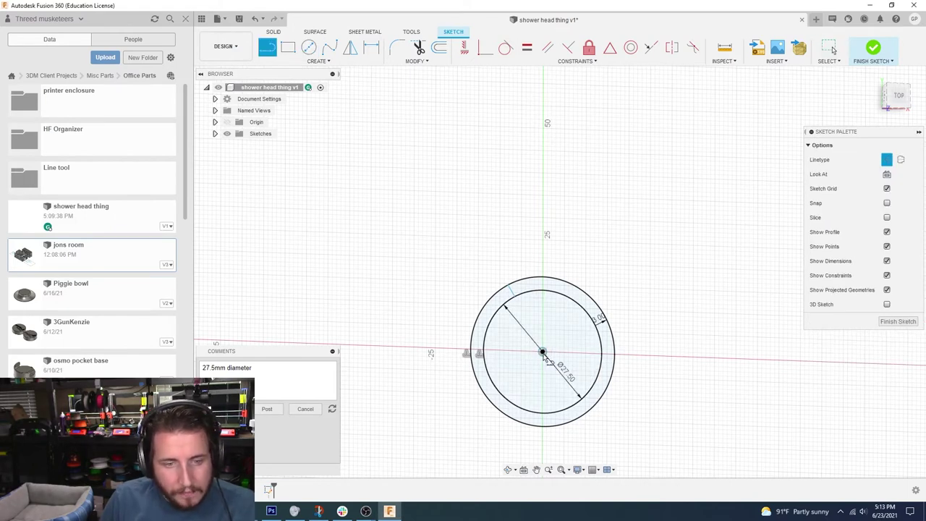
{"action": "left_click", "coordinate": [542, 353]}
{"action": "left_click", "coordinate": [721, 358]}
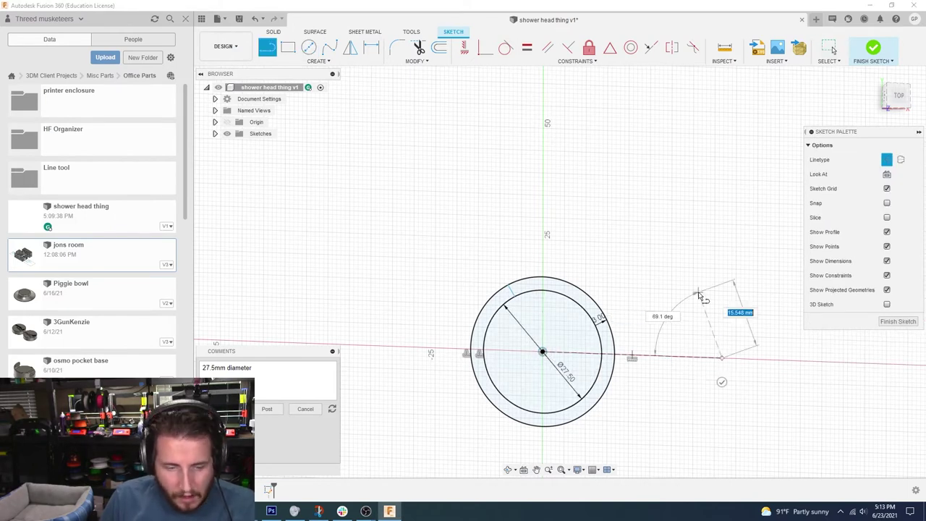
{"action": "key", "text": "Escape"}
{"action": "left_click", "coordinate": [543, 351]}
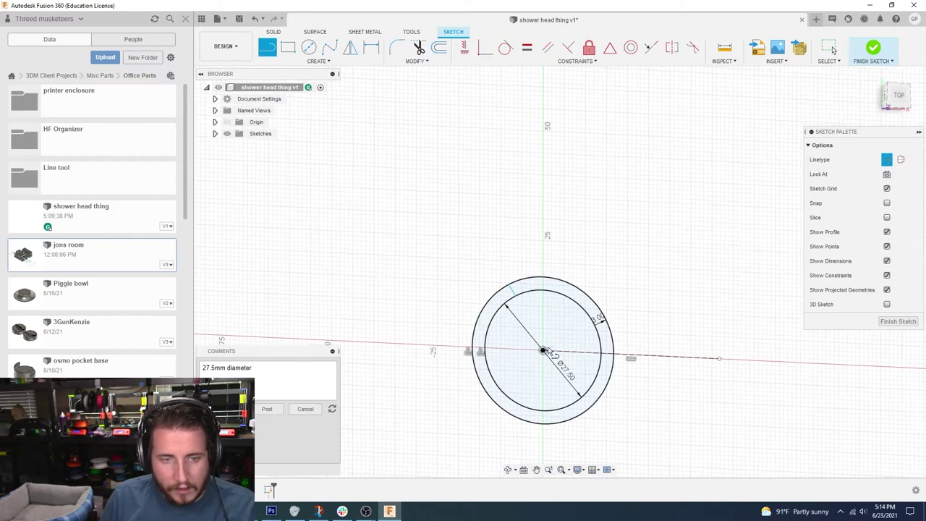
{"action": "left_click", "coordinate": [543, 174]}
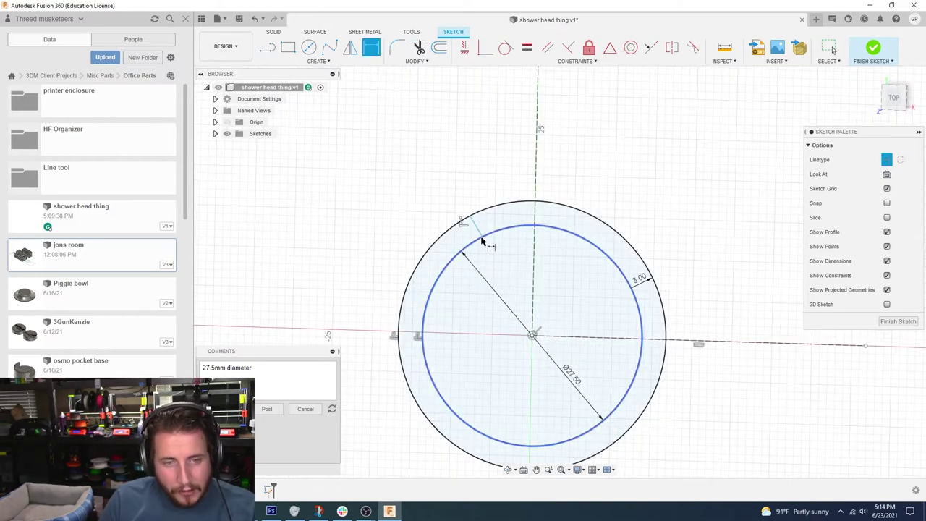
Step: Dimension the short line's inner endpoint 4 mm from the vertical construction line
{"action": "left_click", "coordinate": [483, 237]}
{"action": "left_click", "coordinate": [483, 239]}
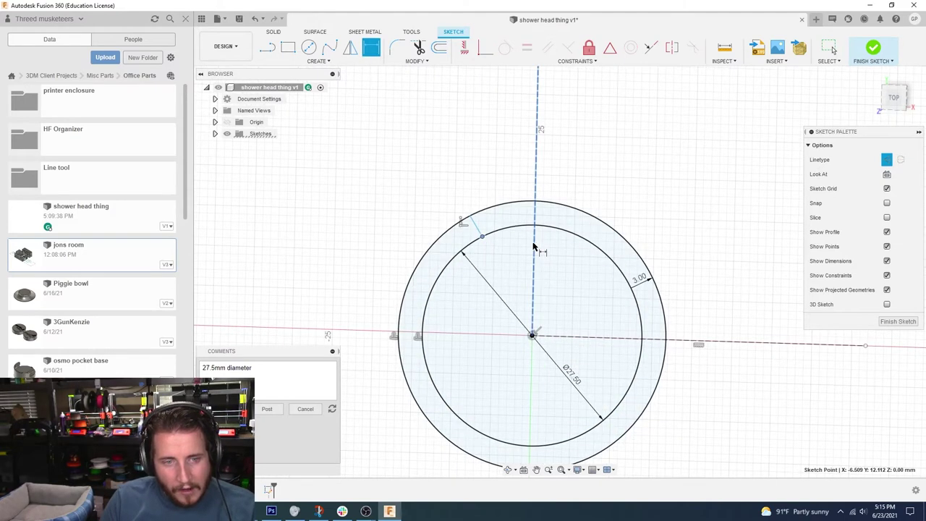
{"action": "left_click", "coordinate": [533, 248]}
{"action": "left_click", "coordinate": [509, 266]}
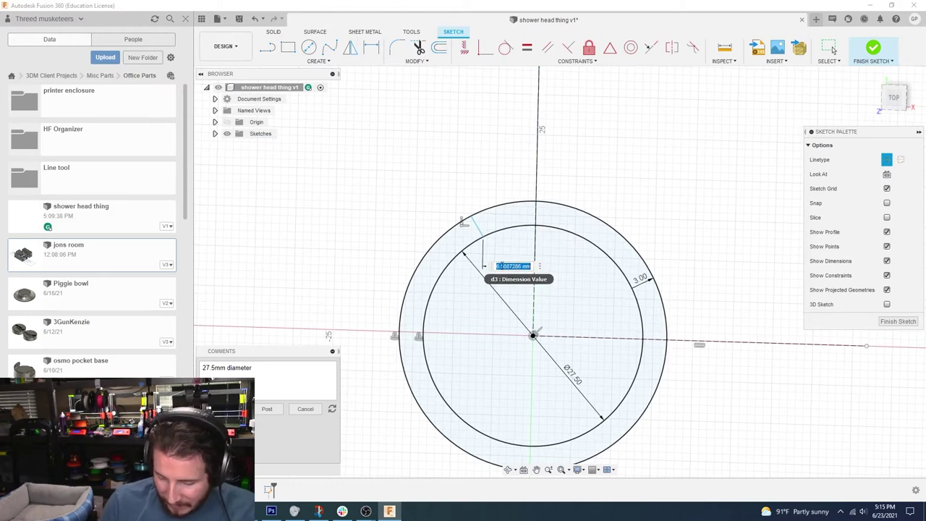
{"action": "type", "text": "4"}
{"action": "key", "text": "Return"}
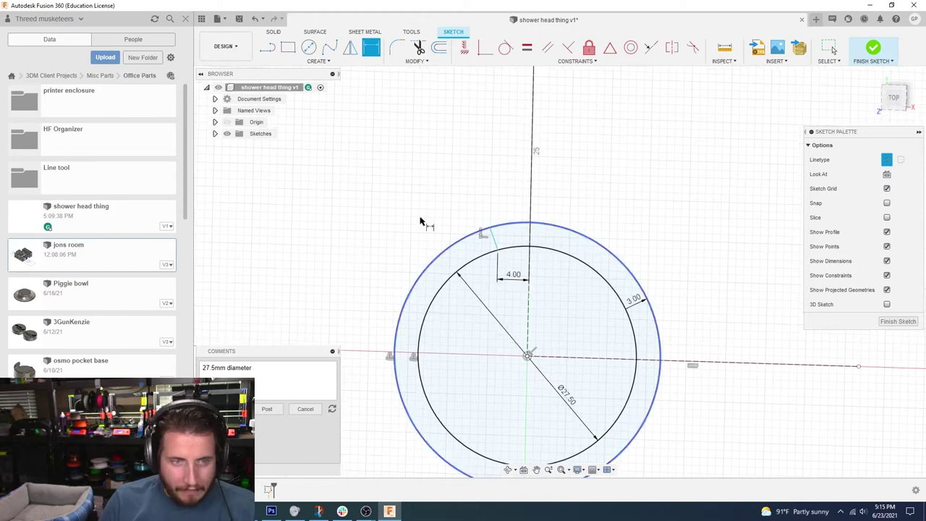
Step: Mirror the short line across the vertical construction line
{"action": "left_click", "coordinate": [350, 47]}
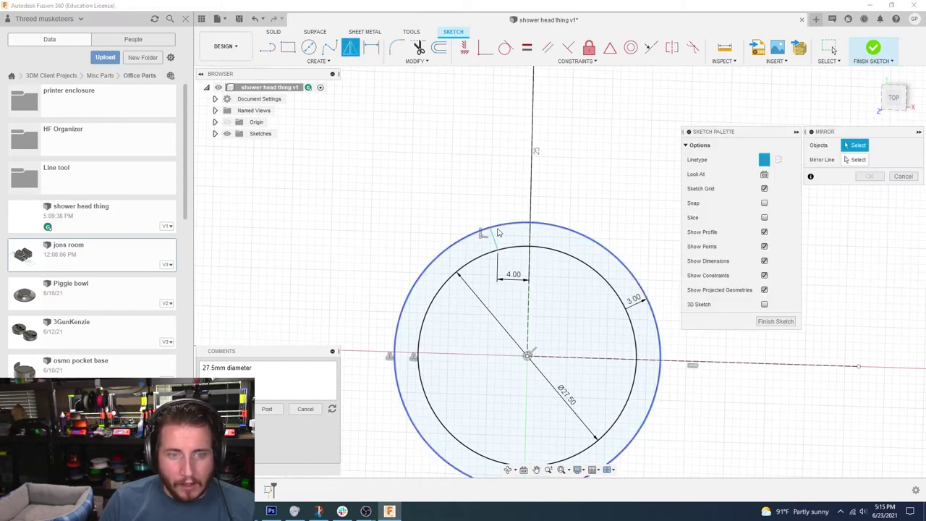
{"action": "left_click", "coordinate": [495, 237]}
{"action": "left_click", "coordinate": [854, 160]}
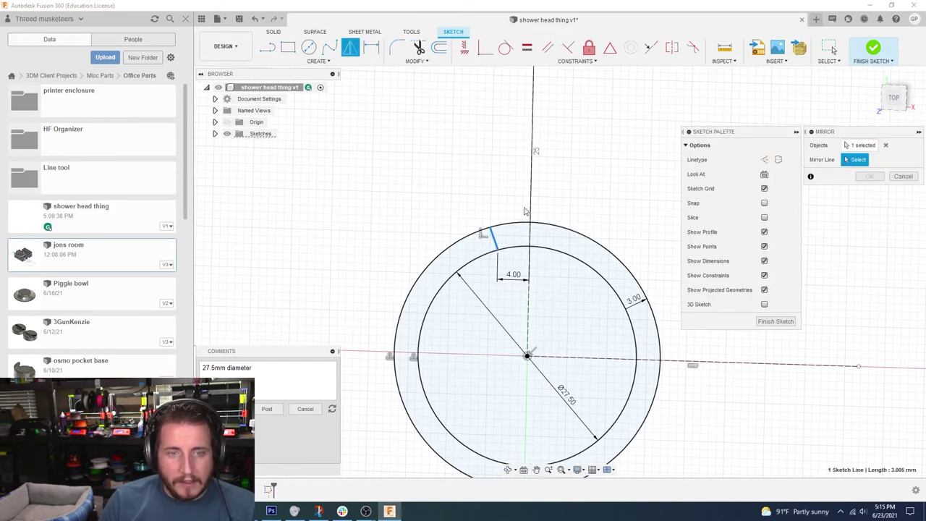
{"action": "left_click", "coordinate": [528, 289]}
{"action": "scroll", "coordinate": [524, 253], "scroll_direction": "down", "scroll_amount": 2}
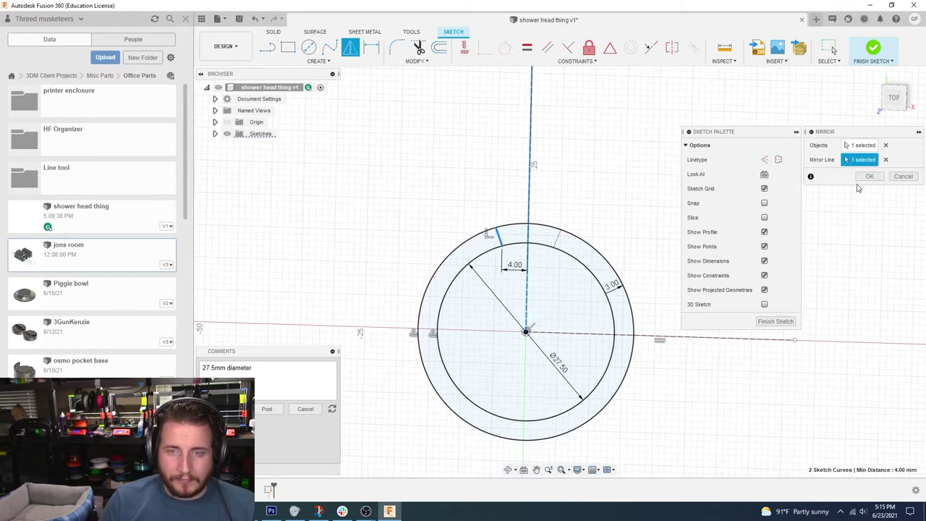
{"action": "left_click", "coordinate": [869, 177]}
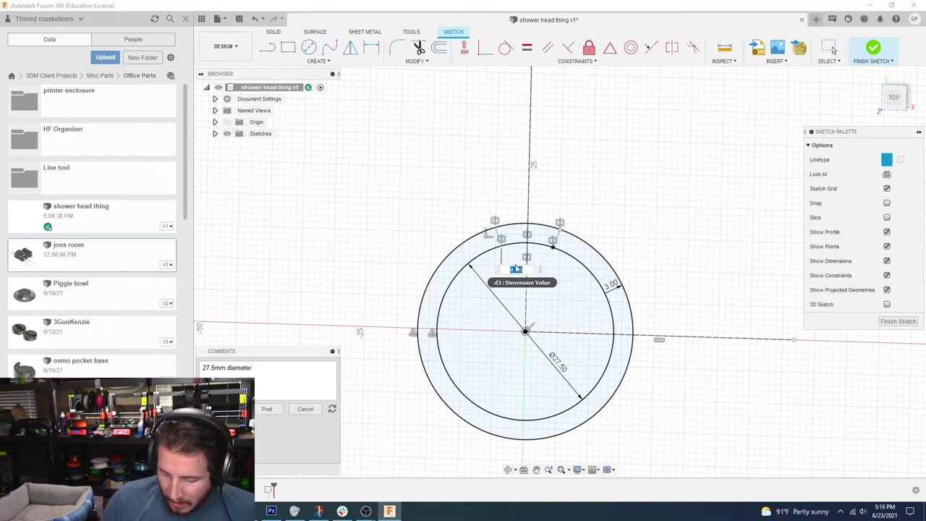
Step: Set the distance between the short line's inner endpoint and the vertical construction line to 11 mm
{"action": "key", "text": "BackSpace"}
{"action": "type", "text": "11"}
{"action": "key", "text": "Return"}
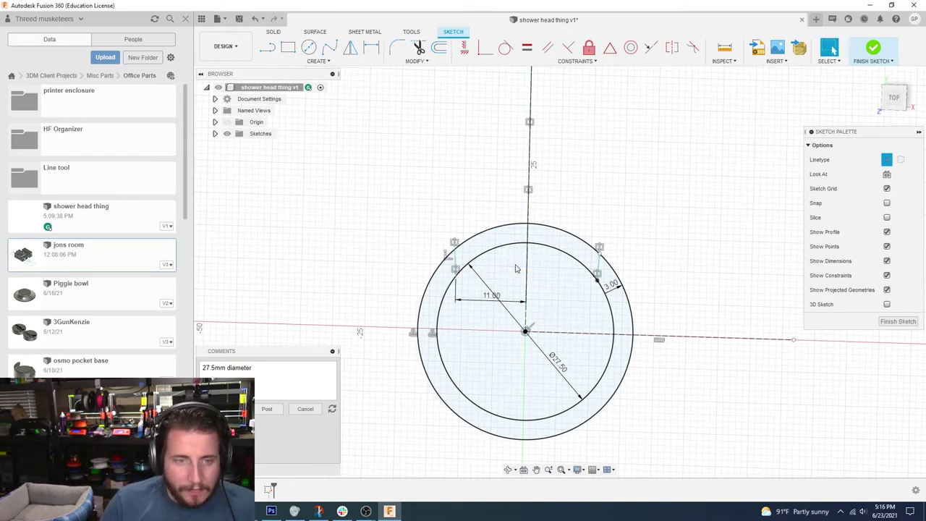
Step: Shift the left short line's outer endpoint slightly down along the outer circle and set its inner endpoint's distance from the vertical construction line to 12 mm
{"action": "scroll", "coordinate": [492, 260], "scroll_direction": "up", "scroll_amount": 5}
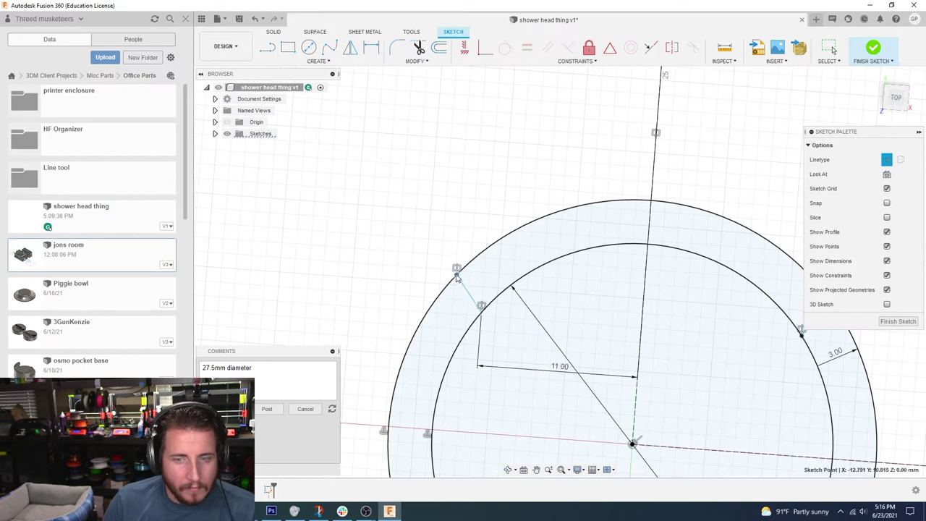
{"action": "left_click_drag", "start_coordinate": [453, 280], "coordinate": [451, 283]}
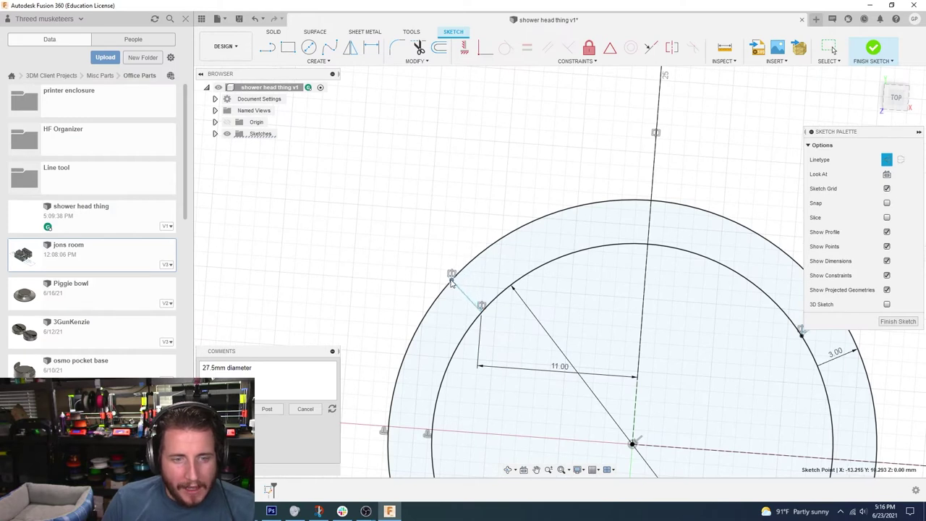
{"action": "scroll", "coordinate": [426, 275], "scroll_direction": "down", "scroll_amount": 3}
{"action": "double_click", "coordinate": [495, 325]}
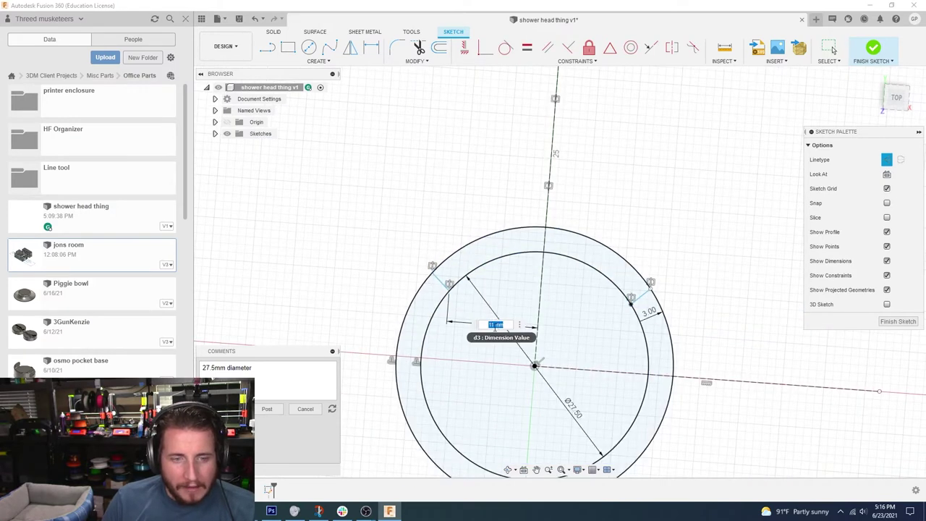
{"action": "type", "text": "62"}
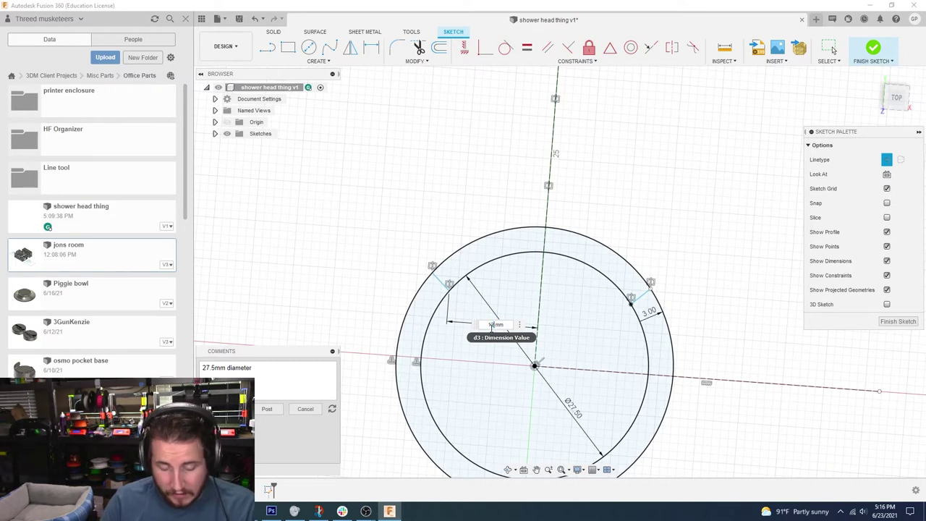
{"action": "key", "text": "Return"}
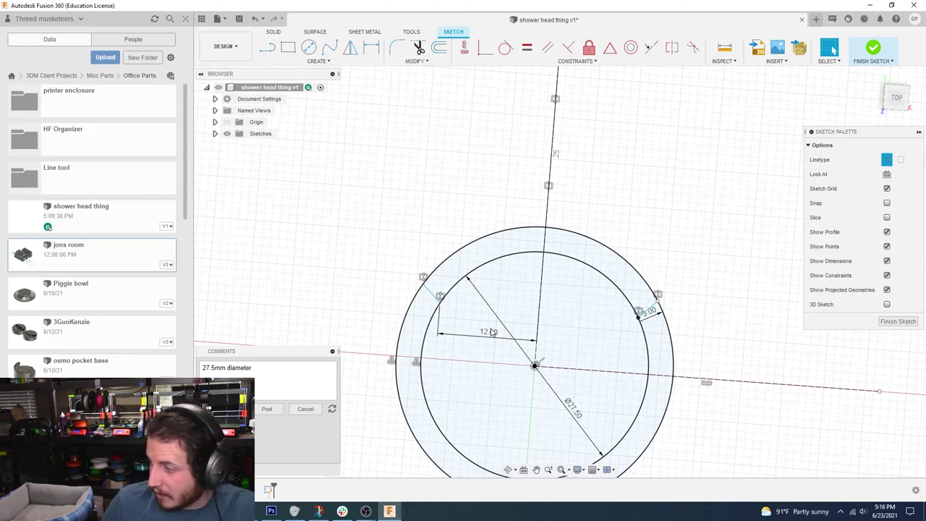
Step: Extrude the larger ring segment between the two short lines into a long open C-shaped clip as a new body
{"action": "scroll", "coordinate": [475, 281], "scroll_direction": "up", "scroll_amount": 4}
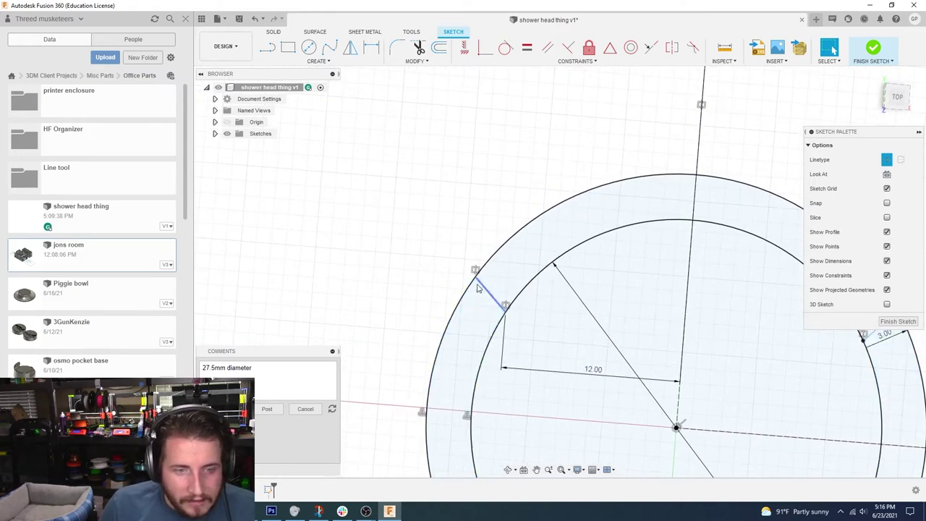
{"action": "scroll", "coordinate": [475, 281], "scroll_direction": "down", "scroll_amount": 4}
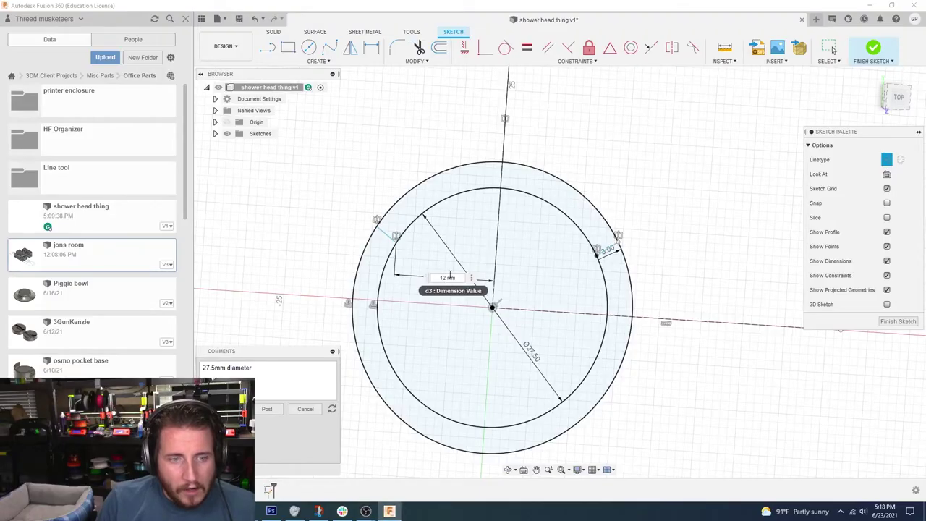
{"action": "left_click", "coordinate": [888, 325]}
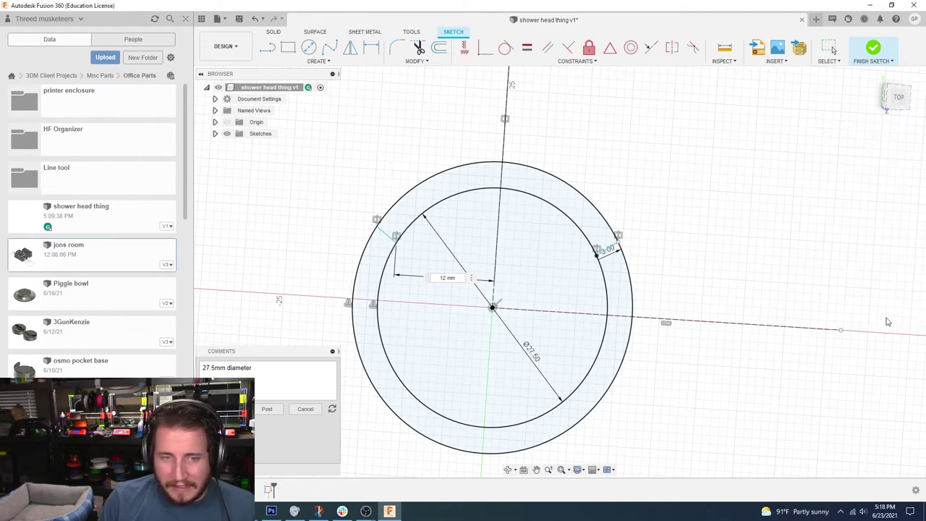
{"action": "left_click", "coordinate": [436, 298]}
{"action": "key", "text": "e"}
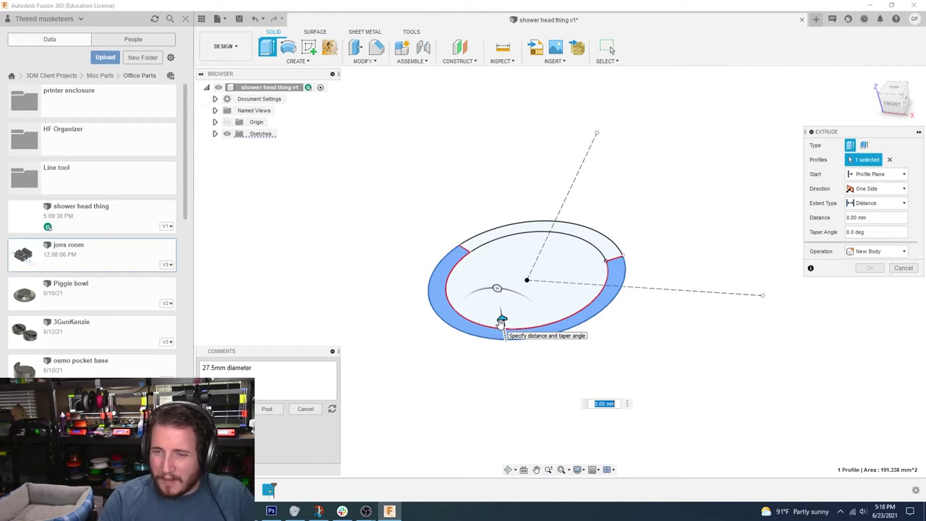
{"action": "scroll", "coordinate": [500, 324], "scroll_direction": "down", "scroll_amount": 3}
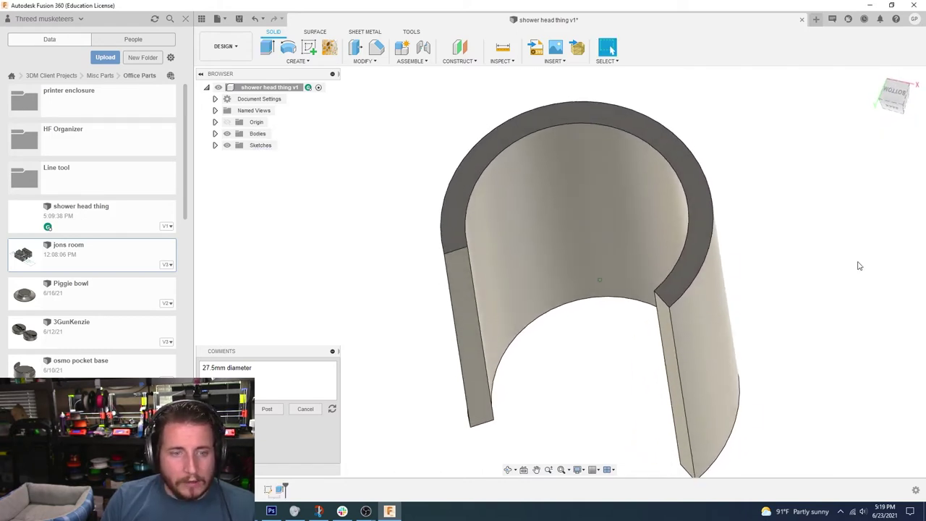
Step: Fillet the four long edges at the clip's opening with a 1 mm radius
{"action": "key", "text": "f"}
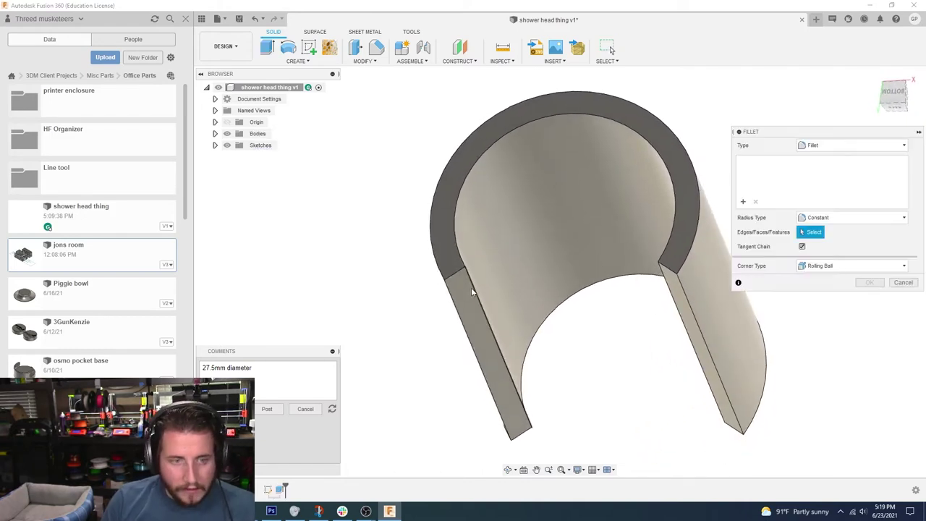
{"action": "left_click", "coordinate": [471, 290]}
{"action": "middle_click_drag", "start_coordinate": [470, 293], "coordinate": [641, 259], "text": "shift"}
{"action": "left_click", "coordinate": [719, 270]}
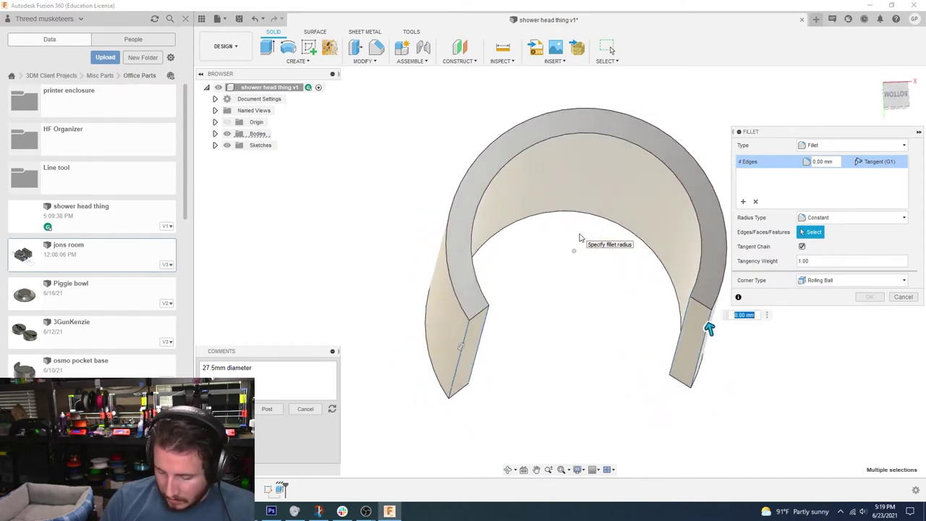
{"action": "type", "text": "1"}
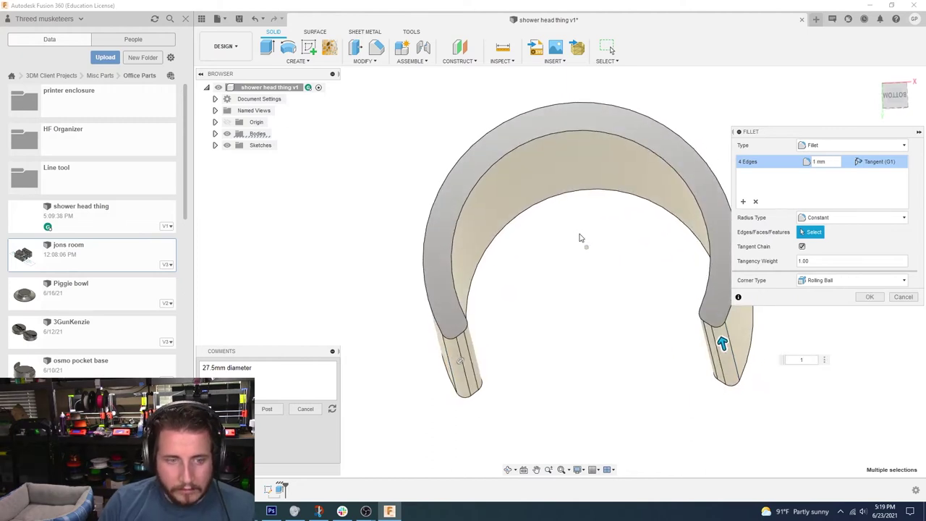
{"action": "key", "text": "Return"}
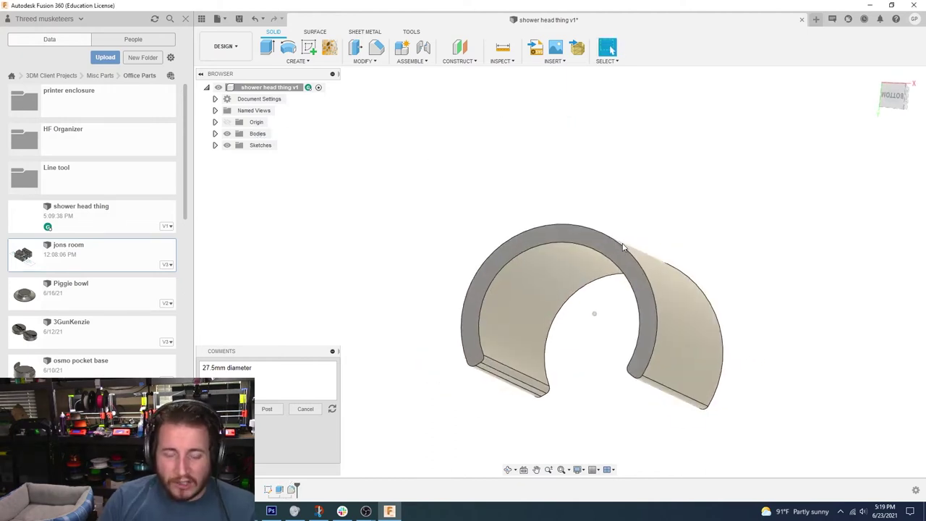
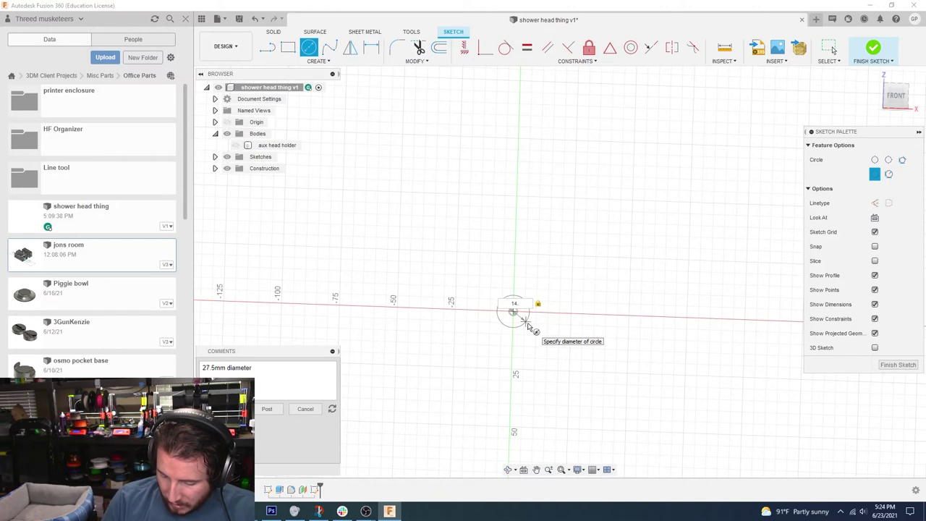
Step: Draw a 14.6 mm diameter circle centred on the sketch origin
{"action": "key", "text": "Return"}
{"action": "key", "text": "Escape"}
{"action": "scroll", "coordinate": [528, 327], "scroll_direction": "up", "scroll_amount": 2}
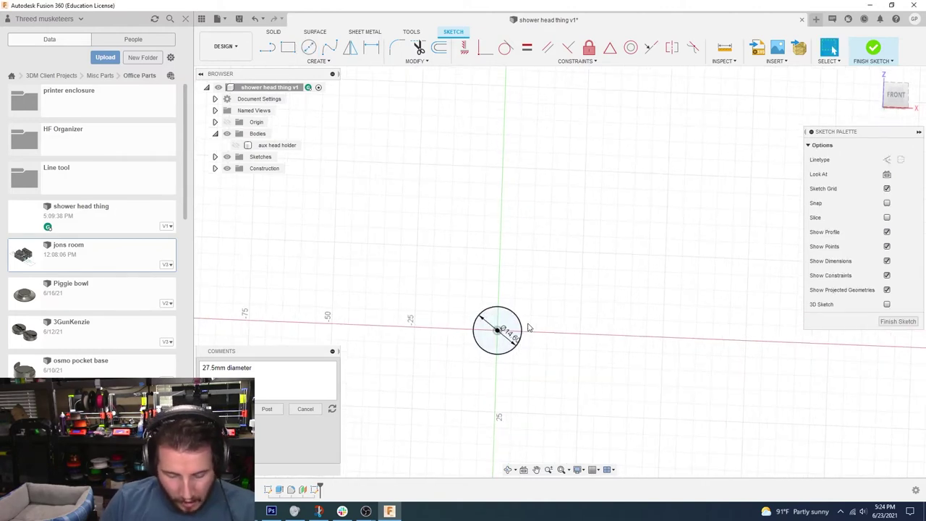
Step: Offset the 14.6 mm circle outward by 2 mm
{"action": "key", "text": "d"}
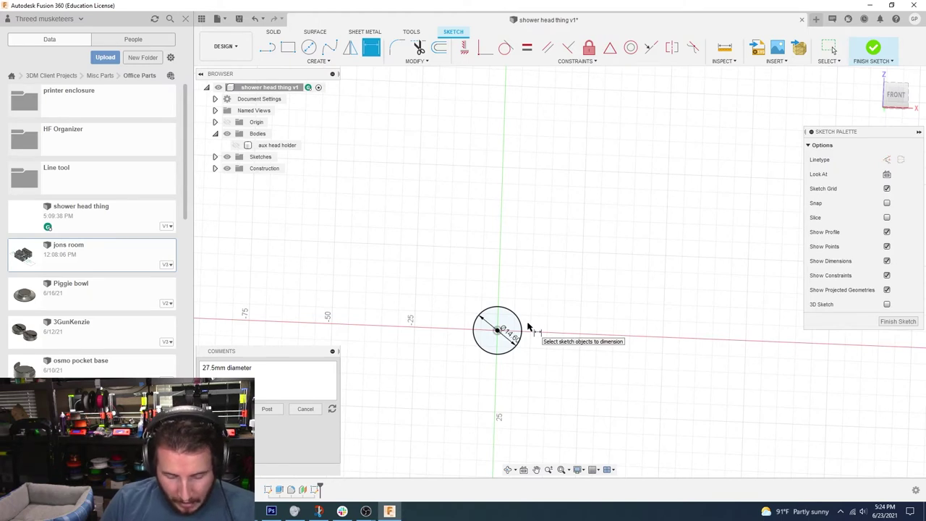
{"action": "key", "text": "o"}
{"action": "left_click", "coordinate": [519, 333]}
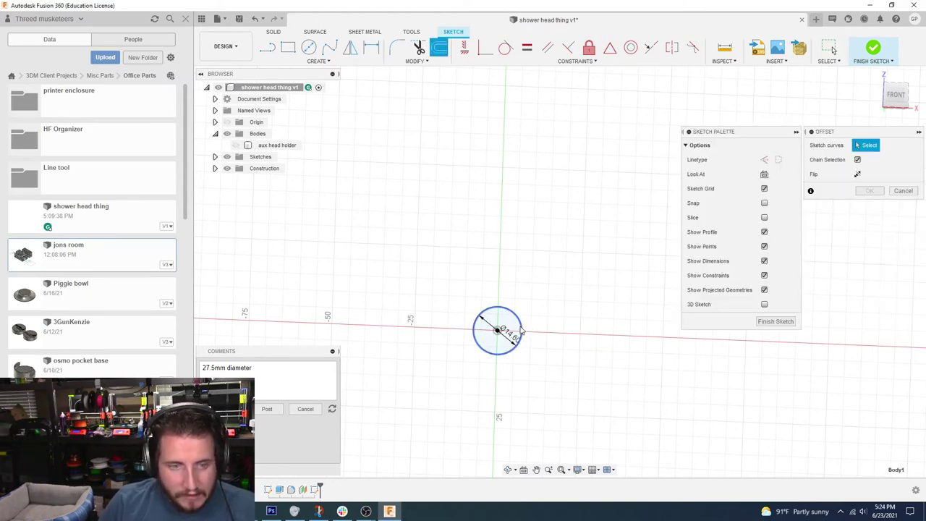
{"action": "scroll", "coordinate": [529, 340], "scroll_direction": "up", "scroll_amount": 3}
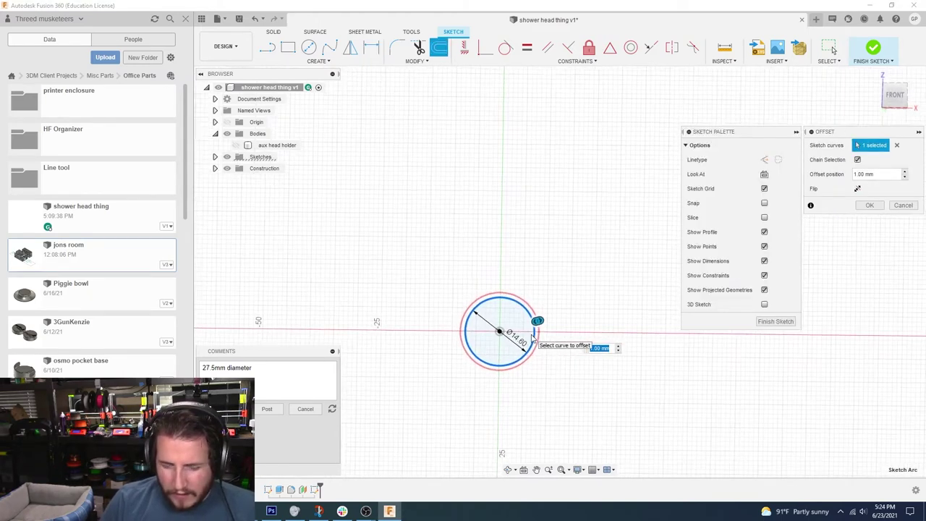
{"action": "type", "text": "2"}
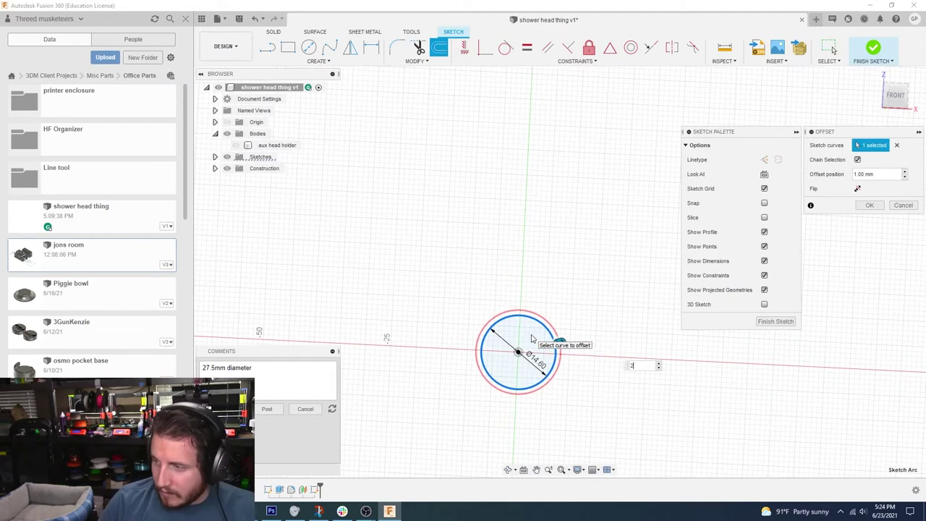
{"action": "key", "text": "Return"}
{"action": "scroll", "coordinate": [532, 339], "scroll_direction": "up", "scroll_amount": 1}
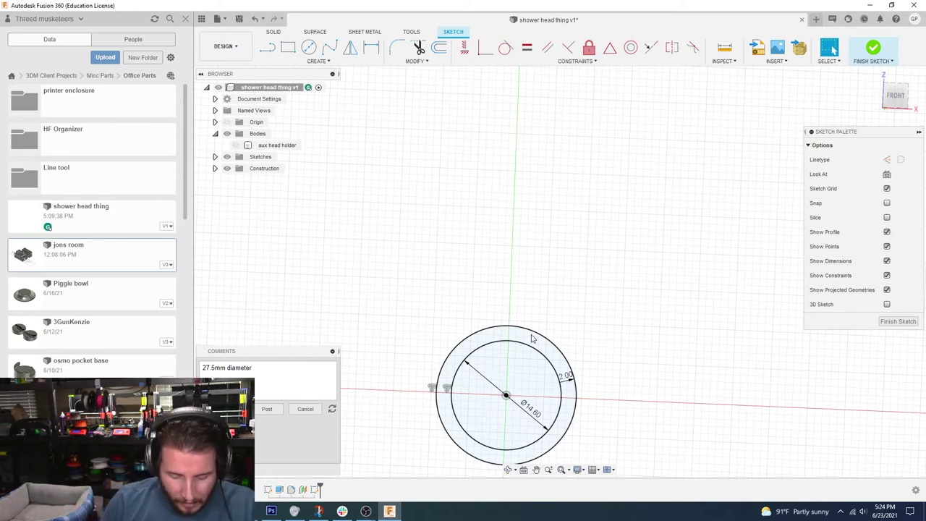
Step: Draw a short line about 2 mm long joining both circles on the left, and a vertical construction line upward from their centre
{"action": "key", "text": "l"}
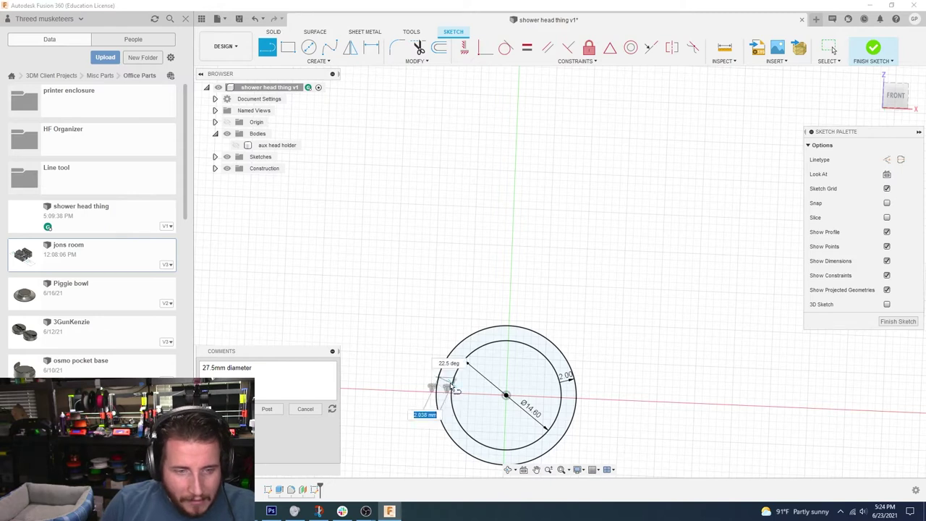
{"action": "key", "text": "Escape"}
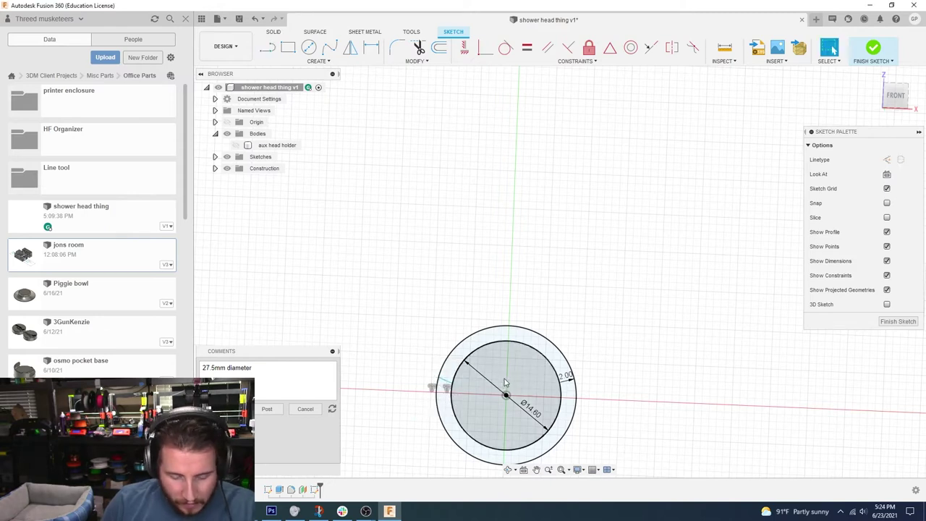
{"action": "key", "text": "l"}
{"action": "left_click", "coordinate": [505, 397]}
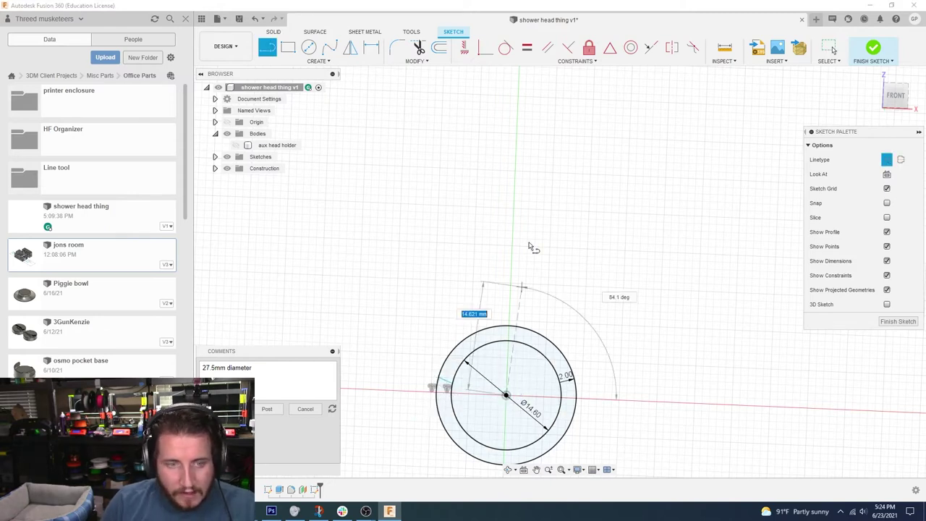
{"action": "left_click", "coordinate": [511, 225]}
{"action": "key", "text": "Escape"}
{"action": "middle_click_drag", "start_coordinate": [447, 351], "coordinate": [496, 249]}
{"action": "scroll", "coordinate": [496, 250], "scroll_direction": "up", "scroll_amount": 5}
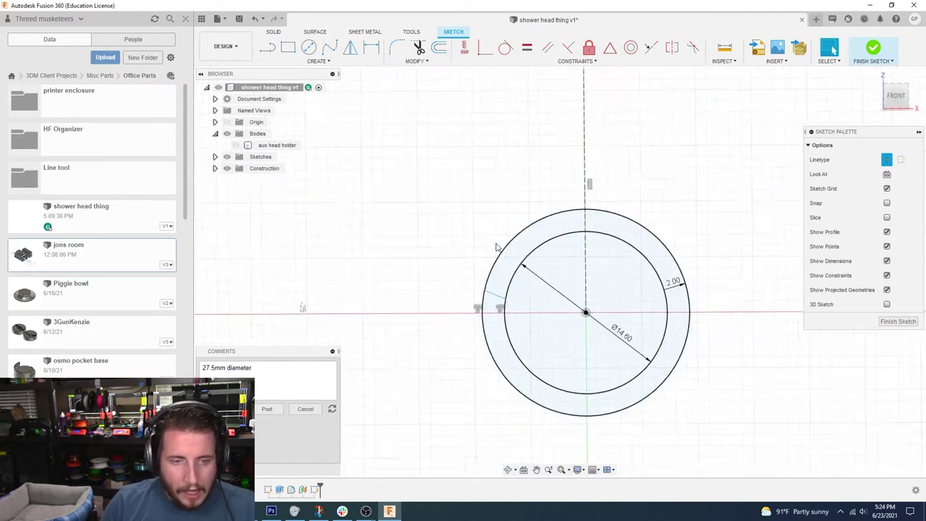
Step: Try to constrain the short line between the two circles to horizontal
{"action": "middle_click_drag", "start_coordinate": [497, 299], "coordinate": [409, 277]}
{"action": "left_click", "coordinate": [441, 326]}
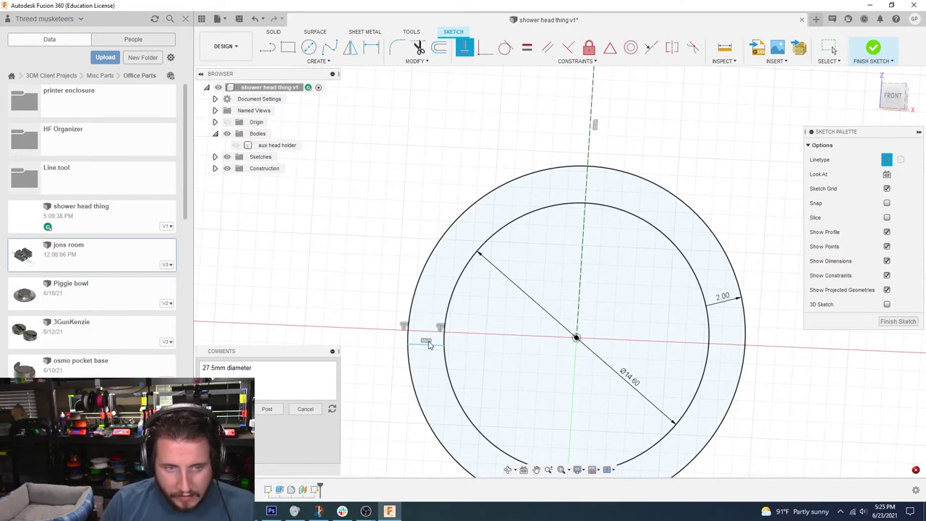
{"action": "scroll", "coordinate": [429, 343], "scroll_direction": "up", "scroll_amount": 4}
{"action": "key", "text": "Escape"}
{"action": "scroll", "coordinate": [437, 342], "scroll_direction": "down", "scroll_amount": 3}
{"action": "middle_click_drag", "start_coordinate": [438, 343], "coordinate": [465, 332]}
{"action": "key", "text": "Escape"}
Step: Shift the short line up along the ring to just above the horizontal axis and mirror it across the vertical construction line
{"action": "left_click", "coordinate": [471, 290]}
{"action": "scroll", "coordinate": [466, 304], "scroll_direction": "down", "scroll_amount": 2}
{"action": "left_click_drag", "start_coordinate": [465, 333], "coordinate": [465, 296]}
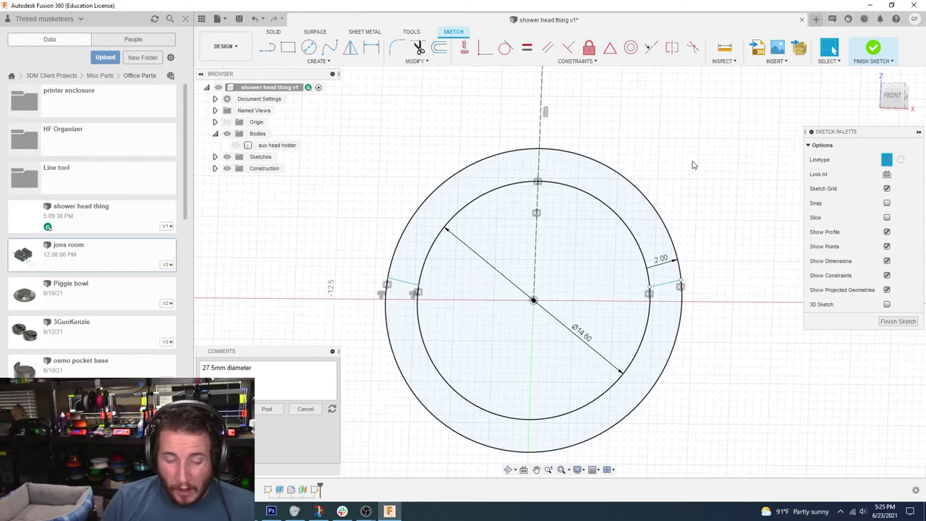
Step: Extrude the lower segment of the small ring 12 mm as a new body
{"action": "key", "text": "e"}
{"action": "left_click", "coordinate": [407, 309]}
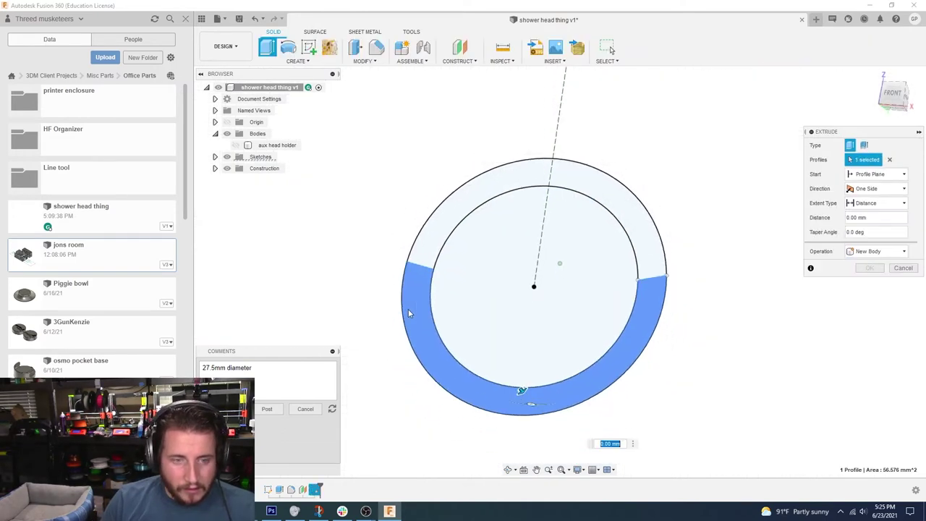
{"action": "type", "text": "12"}
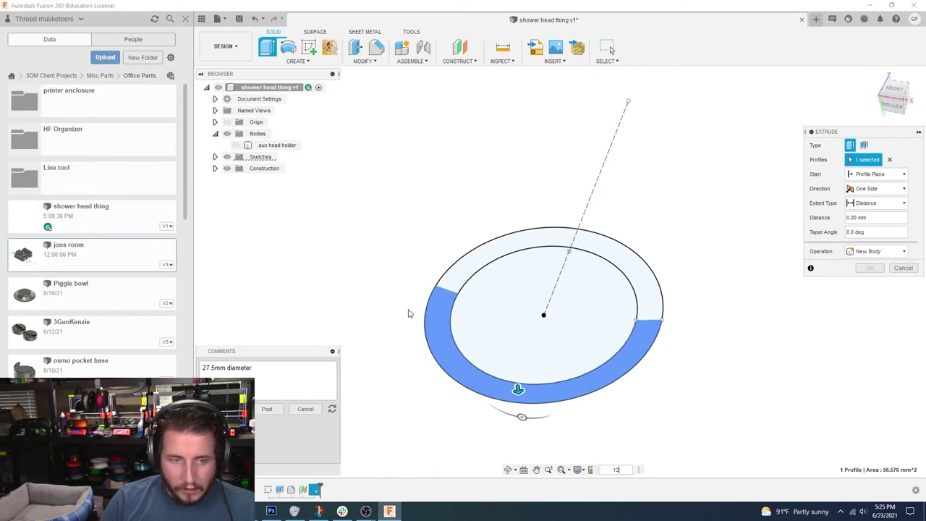
{"action": "key", "text": "Return"}
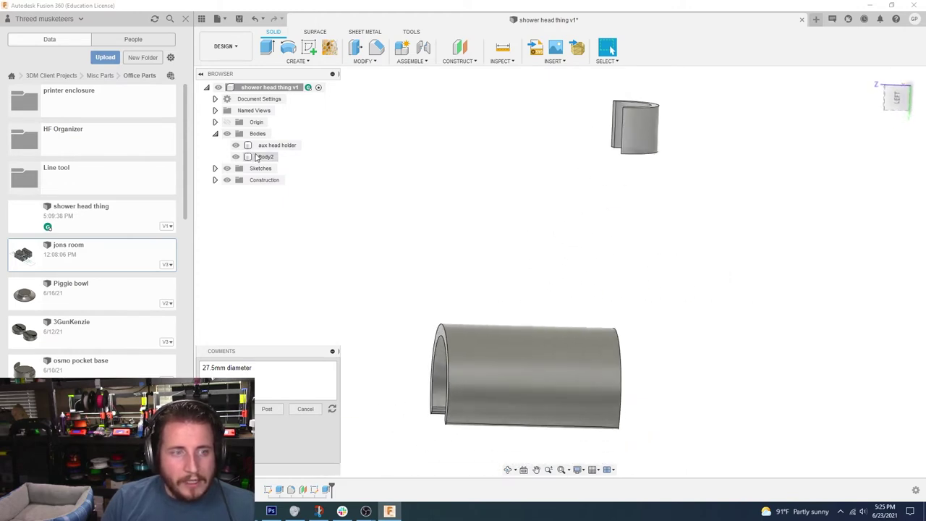
Step: Rotate the small clip body to lie roughly lengthwise above the large clip and move it -43 mm along Z
{"action": "left_click", "coordinate": [260, 157]}
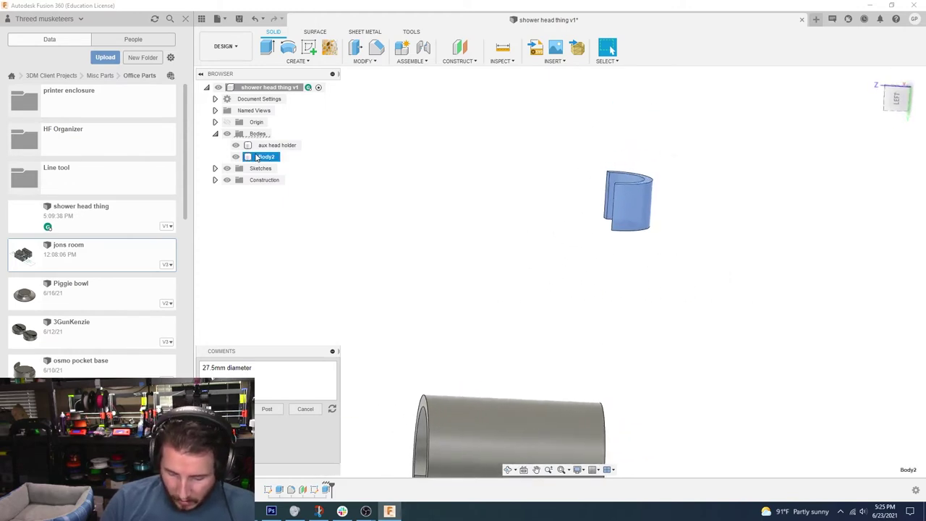
{"action": "key", "text": "m"}
{"action": "left_click", "coordinate": [629, 202]}
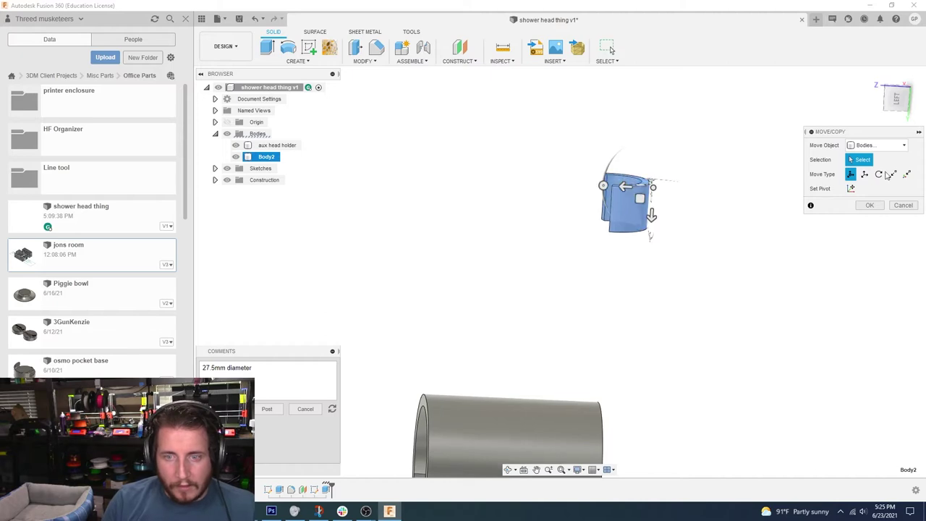
{"action": "left_click_drag", "start_coordinate": [560, 187], "coordinate": [617, 139]}
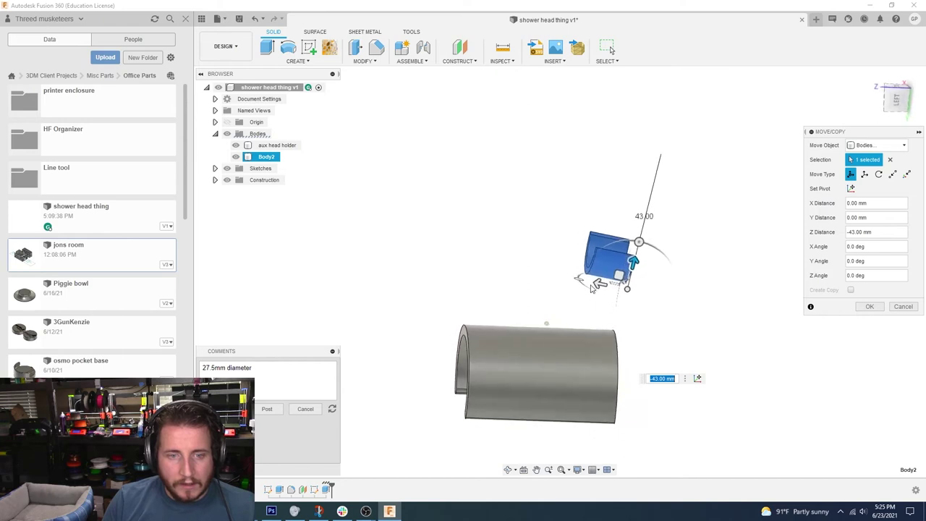
{"action": "left_click", "coordinate": [869, 307]}
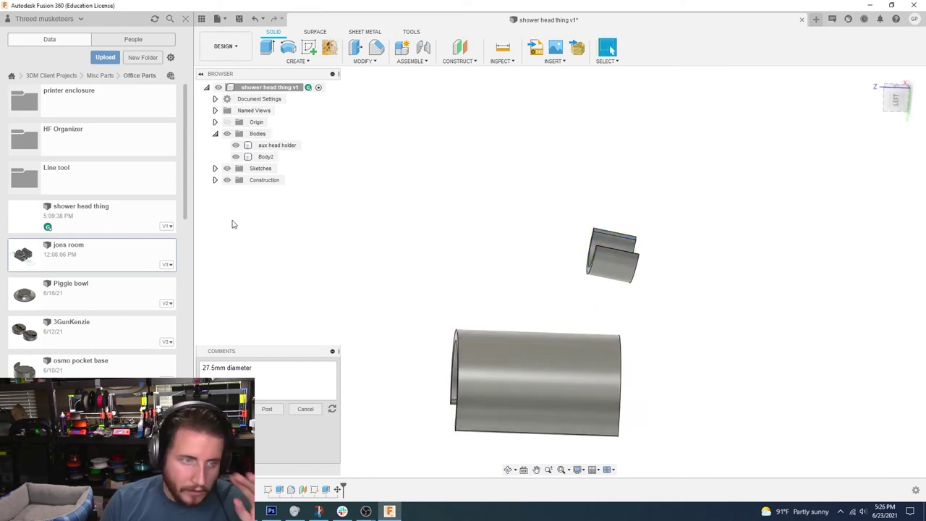
Step: Lengthen the small clip by increasing its extrusion distance, and keep its move feature's existing placement
{"action": "double_click", "coordinate": [326, 490]}
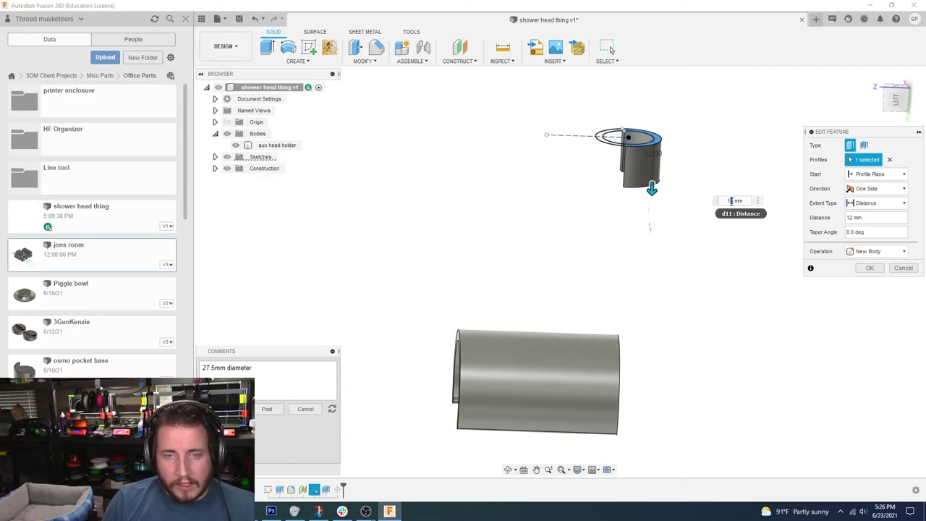
{"action": "key", "text": "Return"}
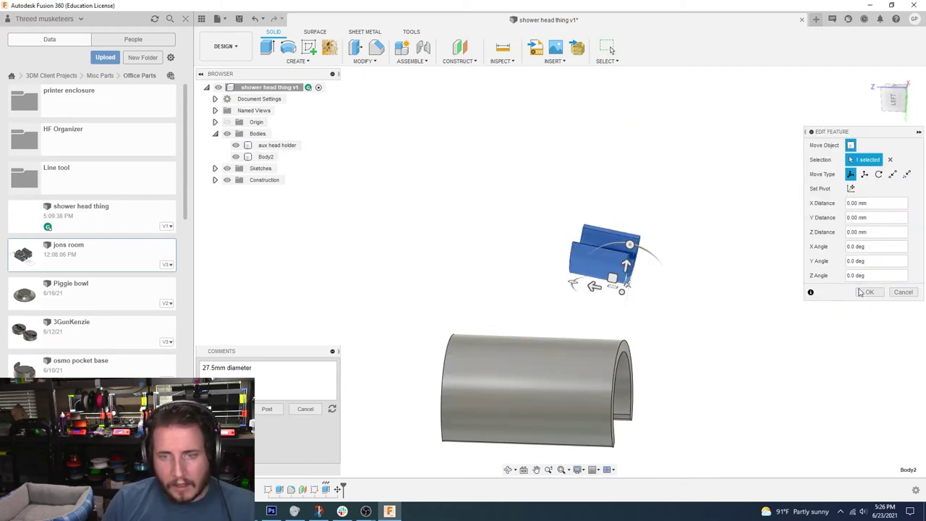
{"action": "left_click", "coordinate": [863, 293]}
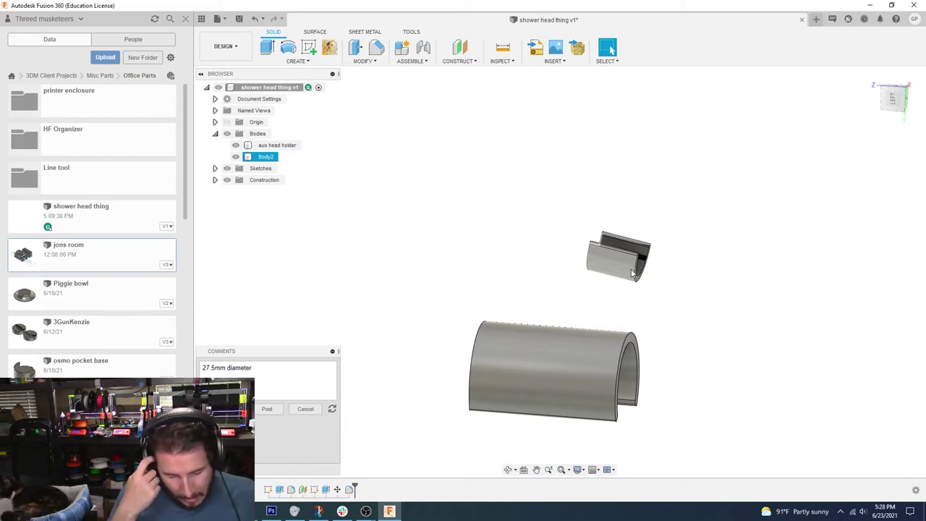
Step: Start a sketch on the small clip's end face and project the face's outline into it
{"action": "mouse_move", "coordinate": [695, 293]}
{"action": "middle_mouse_down", "text": "shift"}
{"action": "mouse_move", "coordinate": [690, 238]}
{"action": "mouse_move", "coordinate": [567, 192]}
{"action": "mouse_move", "coordinate": [540, 225]}
{"action": "mouse_move", "coordinate": [577, 244]}
{"action": "mouse_move", "coordinate": [393, 228]}
{"action": "middle_mouse_up", "text": "shift"}
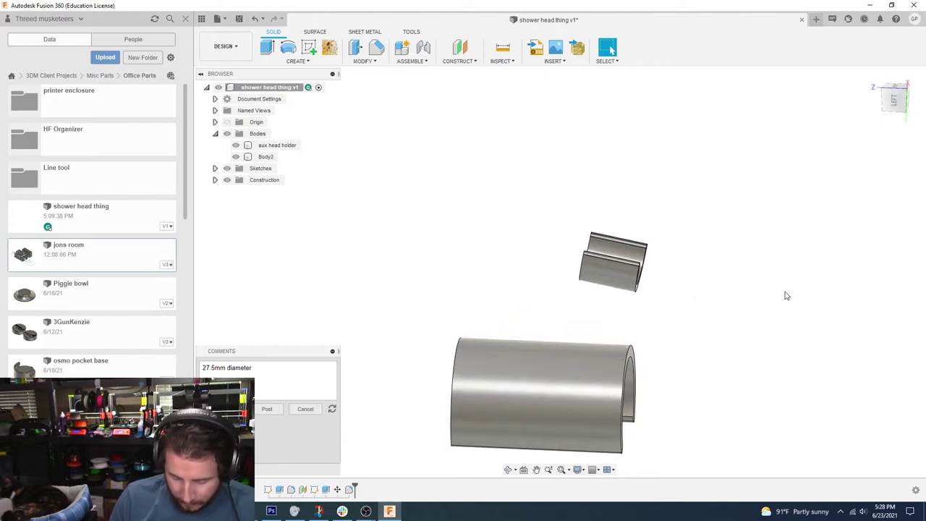
{"action": "middle_click_drag", "start_coordinate": [786, 295], "coordinate": [630, 283], "text": "shift"}
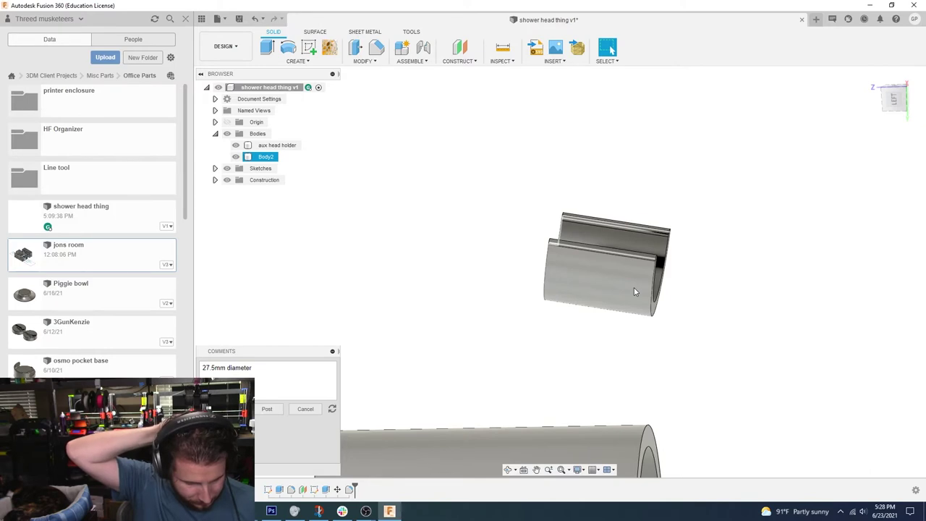
{"action": "key", "text": "Escape"}
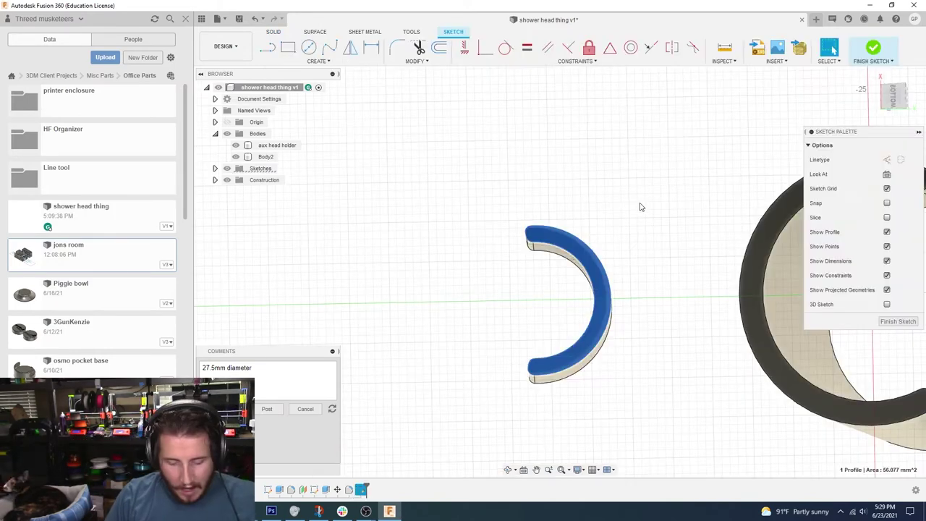
{"action": "key", "text": "p"}
{"action": "left_click", "coordinate": [570, 255]}
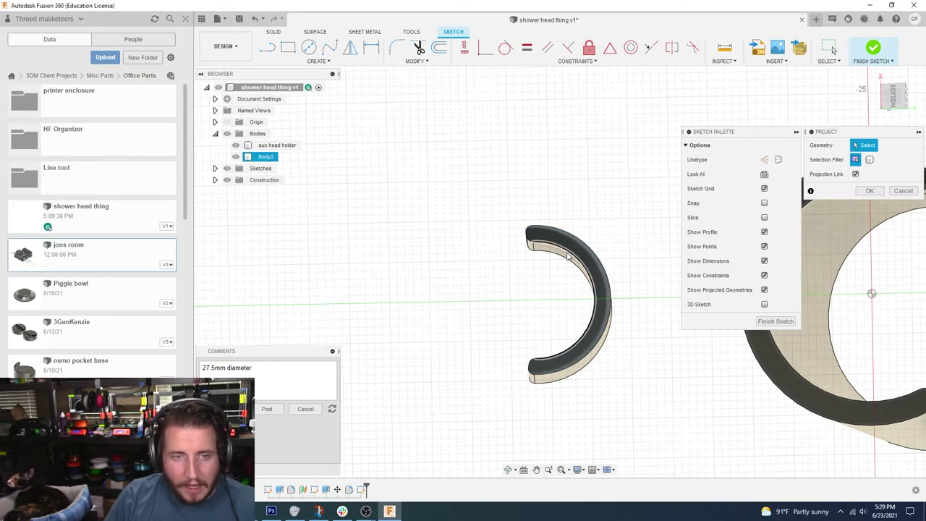
{"action": "left_click", "coordinate": [575, 247]}
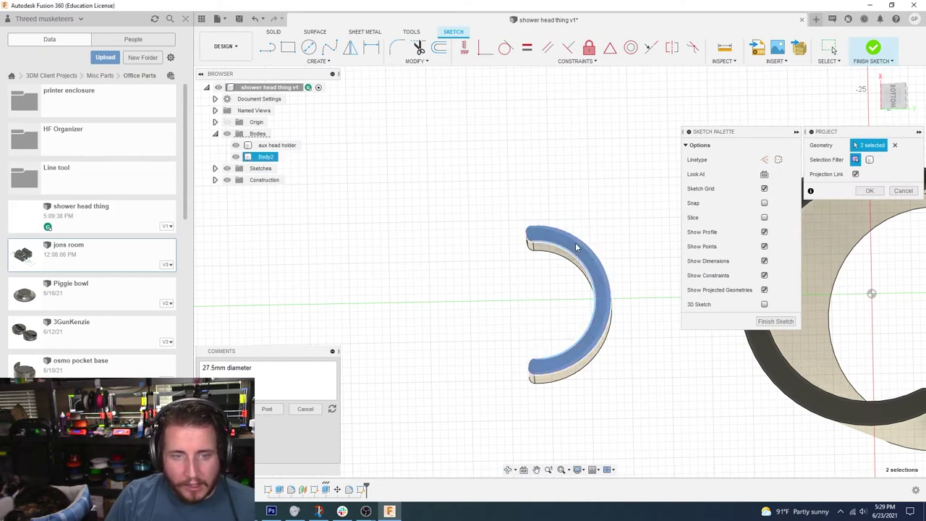
{"action": "left_click", "coordinate": [869, 191]}
Step: Remove the fillet feature that rounds the small clip's ends and finish the sketch
{"action": "scroll", "coordinate": [583, 272], "scroll_direction": "up", "scroll_amount": 3}
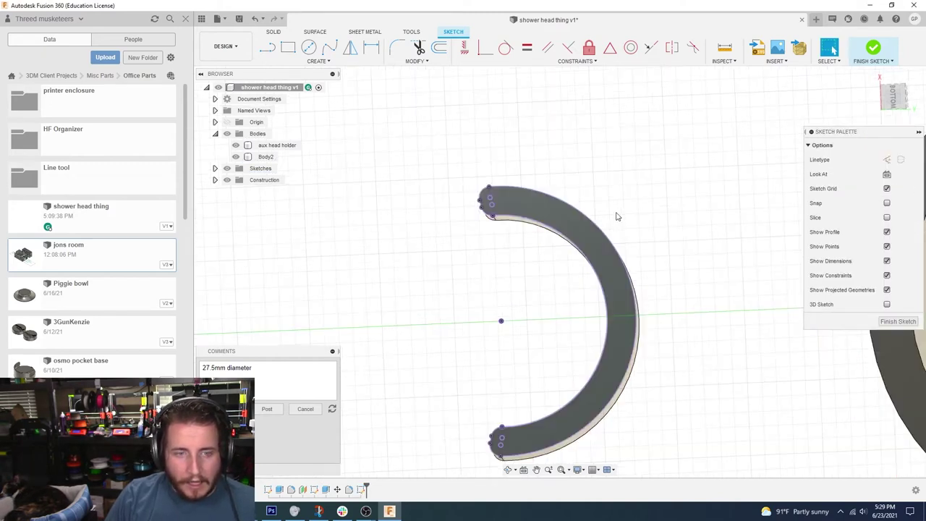
{"action": "right_click", "coordinate": [351, 490]}
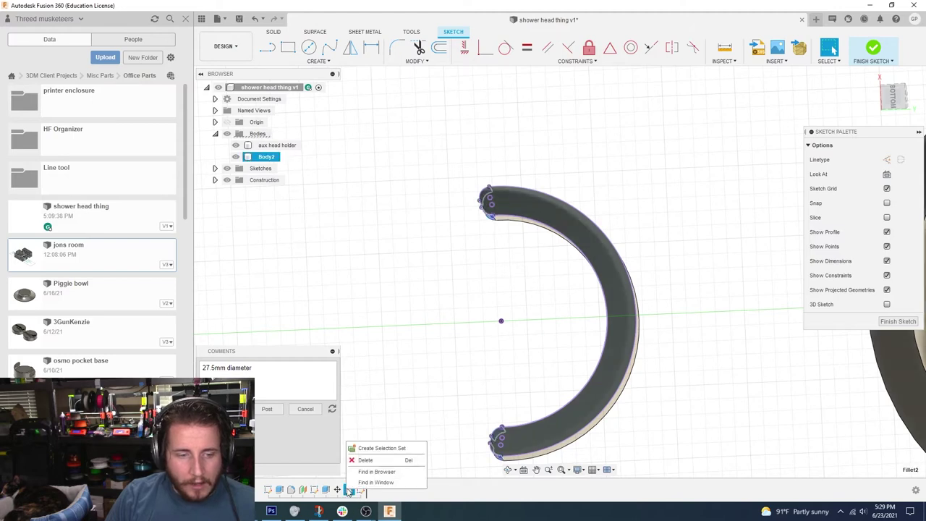
{"action": "left_click", "coordinate": [886, 322]}
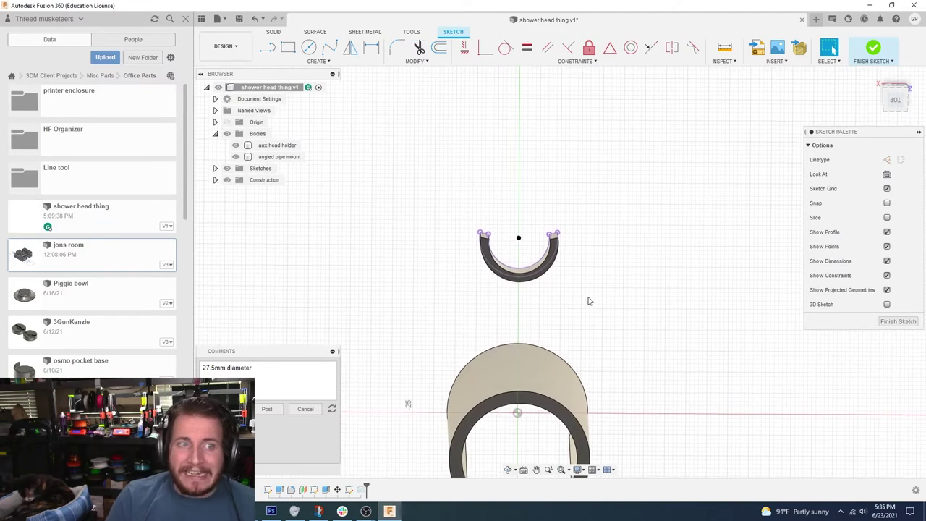
Step: Sketch an 18 mm wide, 19 mm high center rectangle around the small clip's center point
{"action": "left_click", "coordinate": [289, 48]}
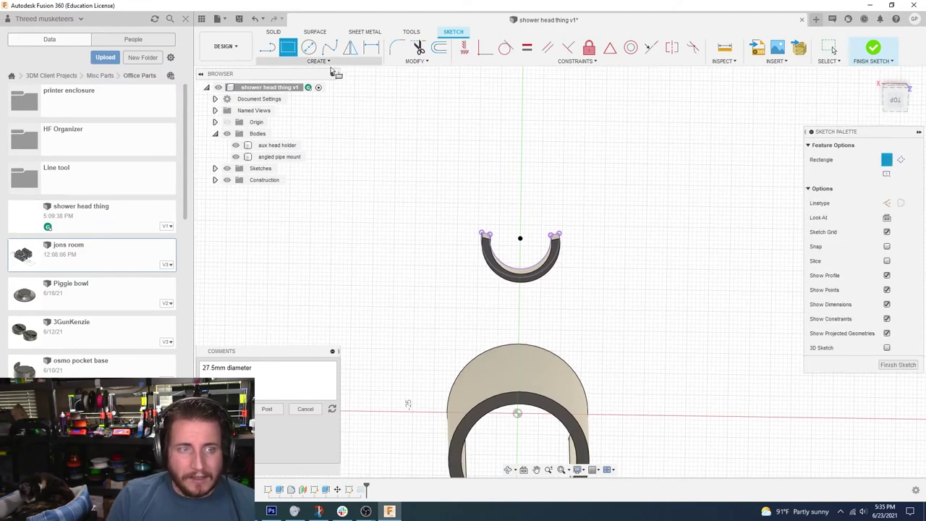
{"action": "left_click", "coordinate": [325, 62]}
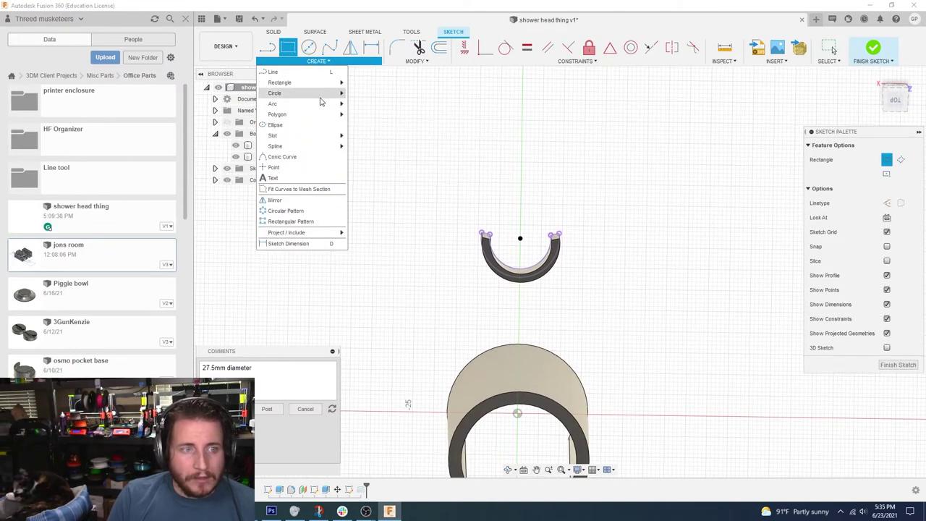
{"action": "mouse_move", "coordinate": [303, 83]}
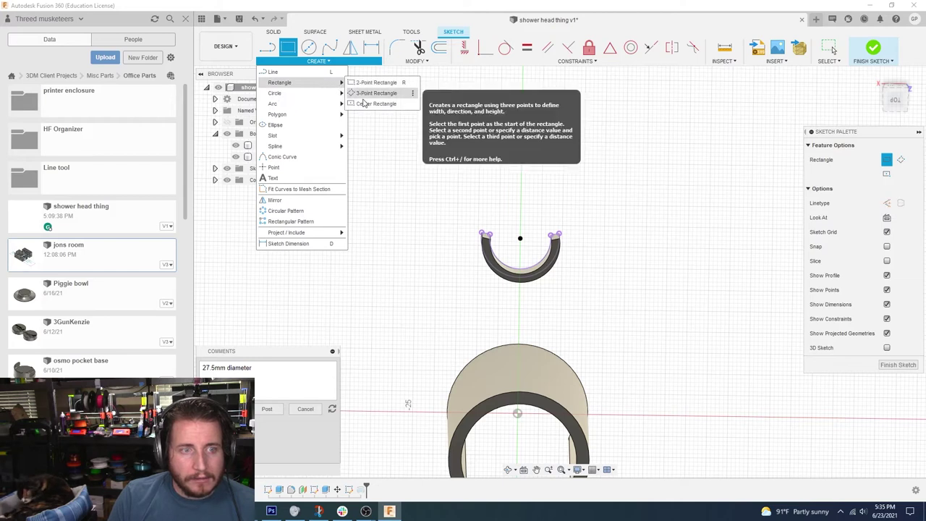
{"action": "left_click", "coordinate": [369, 103]}
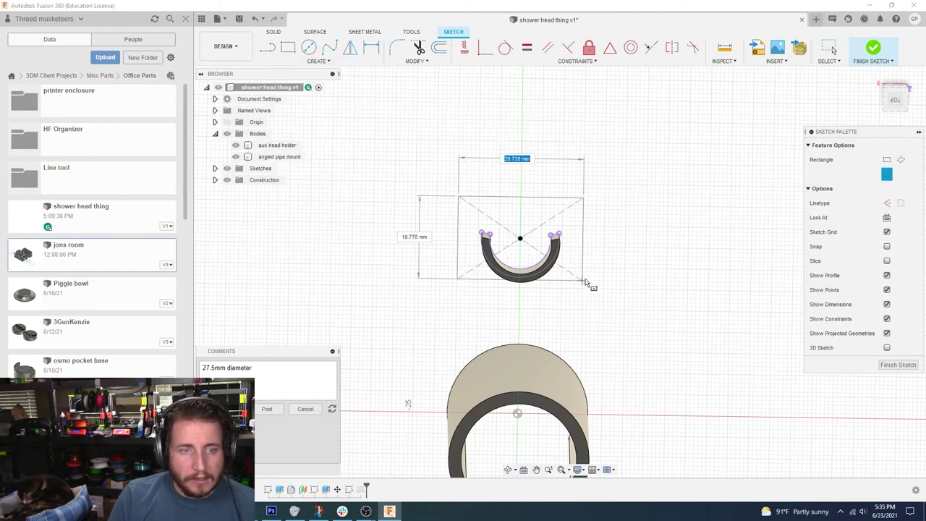
{"action": "type", "text": "18"}
{"action": "key", "text": "Tab"}
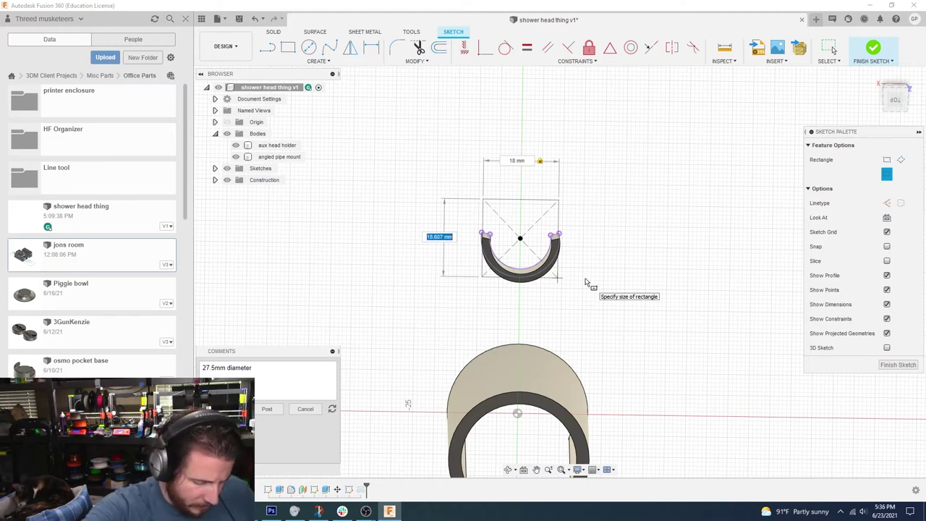
{"action": "type", "text": "19"}
{"action": "key", "text": "Return"}
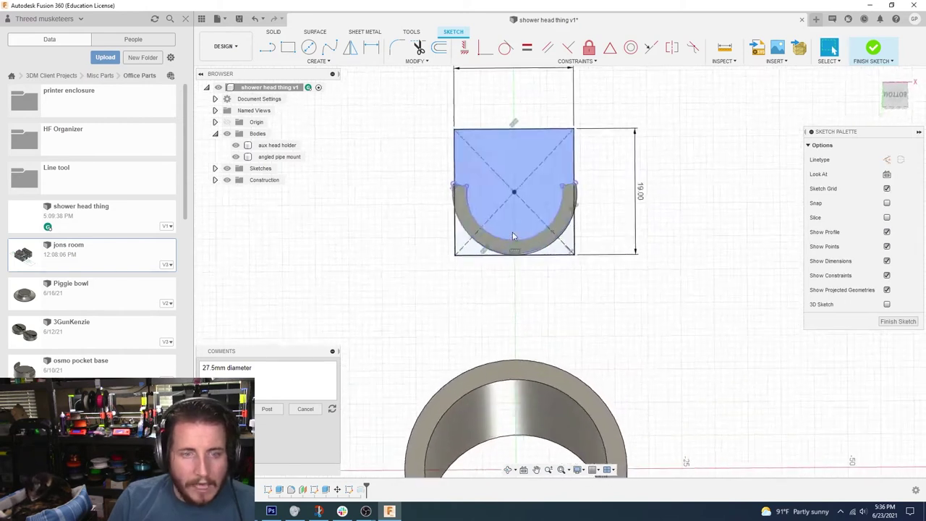
Step: Draw a line across the 18 mm rectangle through its center, joining its two 19 mm sides
{"action": "key", "text": "l"}
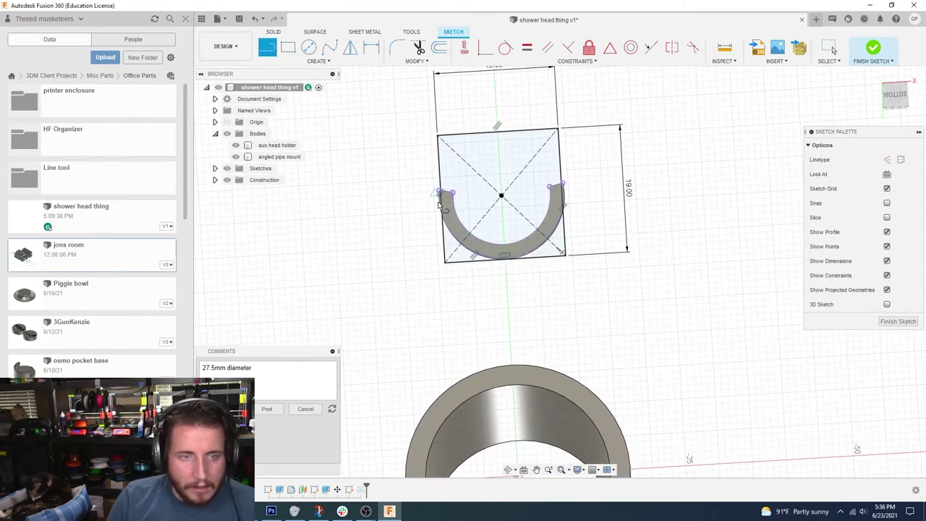
{"action": "mouse_move", "coordinate": [443, 200]}
{"action": "left_mouse_down"}
{"action": "mouse_move", "coordinate": [499, 207]}
{"action": "mouse_move", "coordinate": [568, 196]}
{"action": "left_mouse_up"}
{"action": "left_click", "coordinate": [564, 191]}
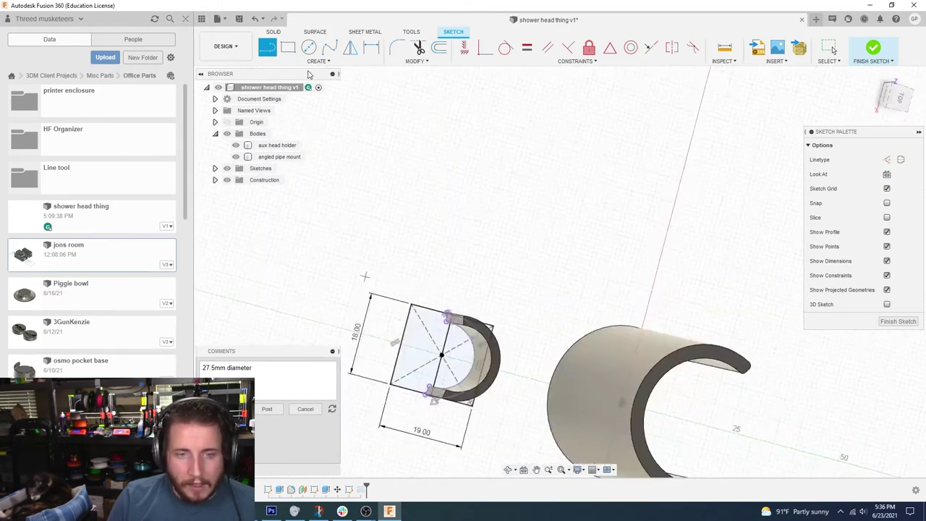
Step: Add a 25 by 19 mm rectangle adjoining the 18 mm rectangle along its 19 mm side
{"action": "key", "text": "r"}
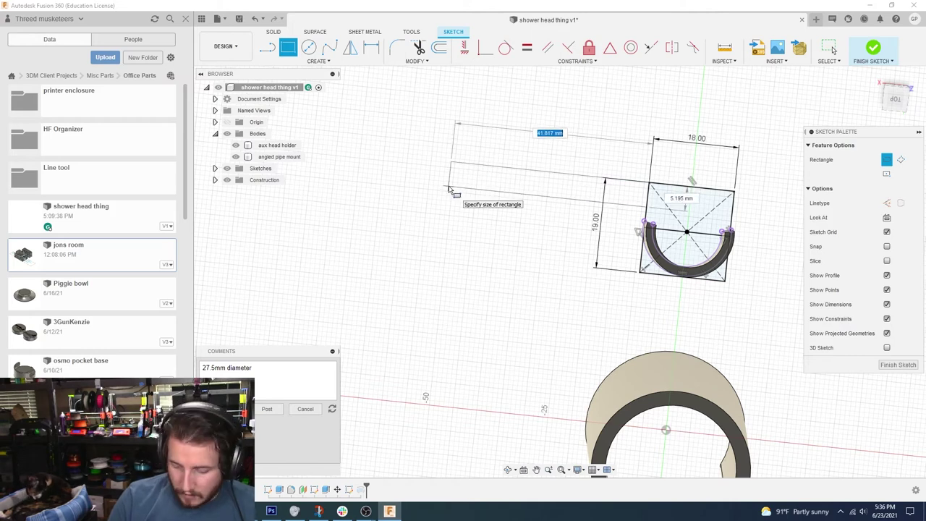
{"action": "type", "text": "25"}
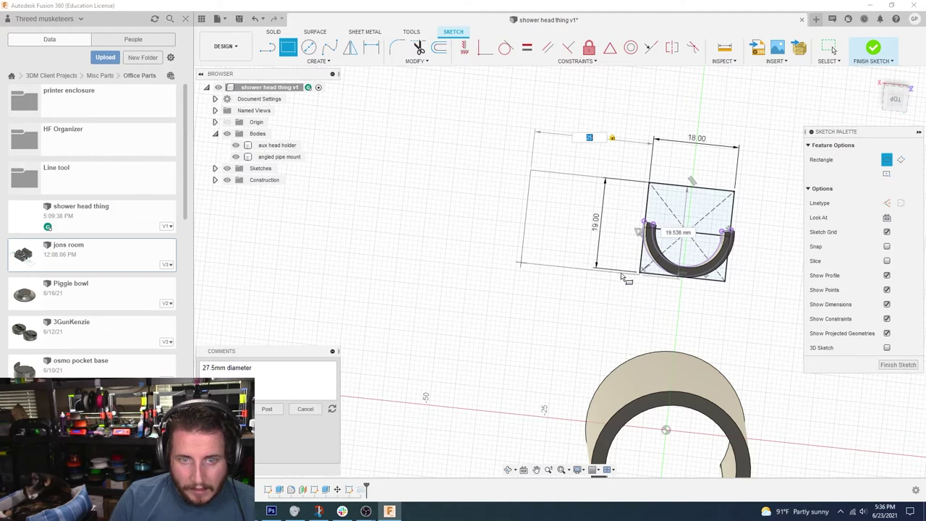
{"action": "key", "text": "Tab"}
{"action": "type", "text": "19"}
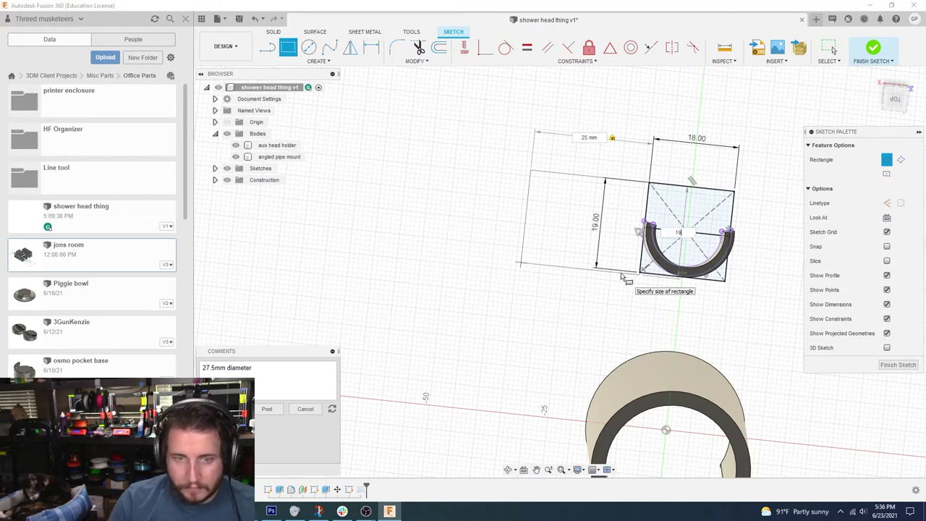
{"action": "key", "text": "Return"}
{"action": "middle_click_drag", "start_coordinate": [620, 278], "coordinate": [610, 261], "text": "shift"}
{"action": "middle_click_drag", "start_coordinate": [912, 332], "coordinate": [676, 294], "text": "shift"}
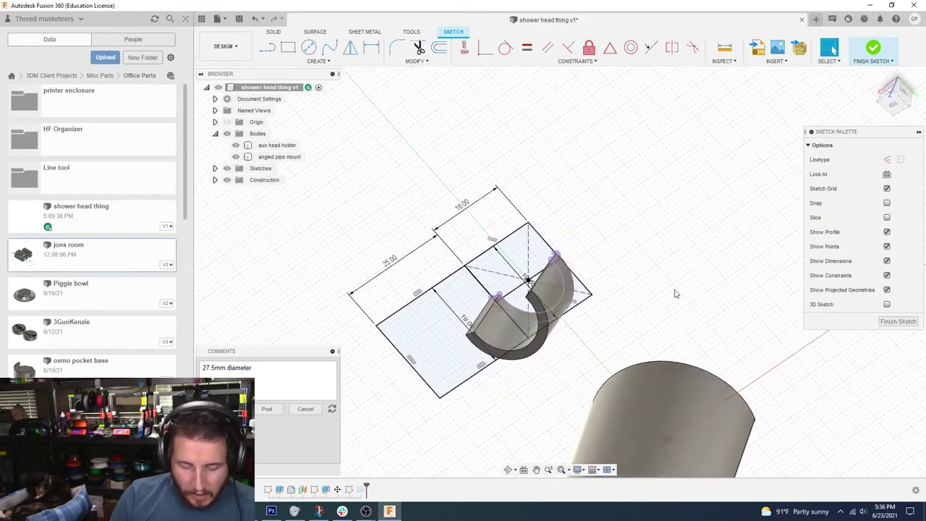
Step: Draw a 25 mm centerline through the adjoining rectangle, extending the first rectangle's middle line, and finish the sketch
{"action": "key", "text": "l"}
{"action": "left_click", "coordinate": [496, 301]}
{"action": "middle_click_drag", "start_coordinate": [486, 315], "coordinate": [421, 340], "text": "shift"}
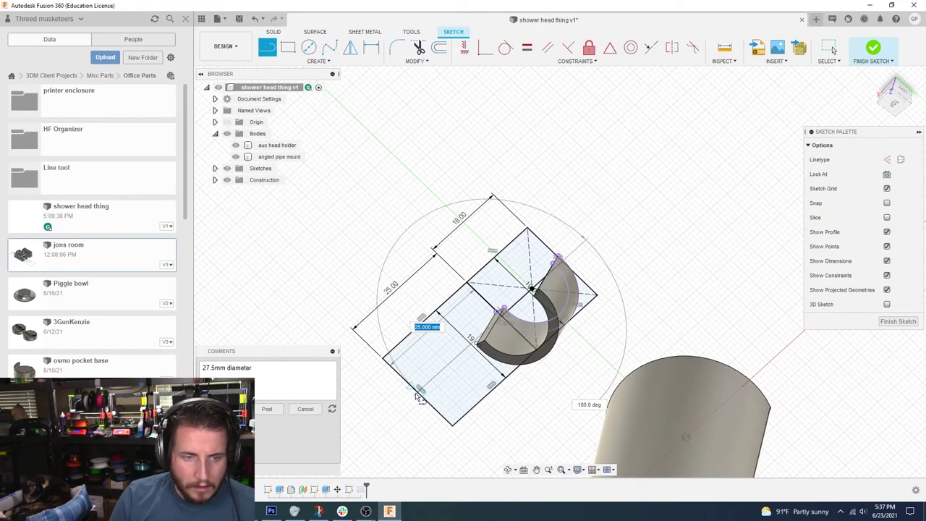
{"action": "left_click", "coordinate": [416, 393]}
{"action": "middle_click_drag", "start_coordinate": [416, 393], "coordinate": [841, 343], "text": "shift"}
{"action": "left_click", "coordinate": [882, 325]}
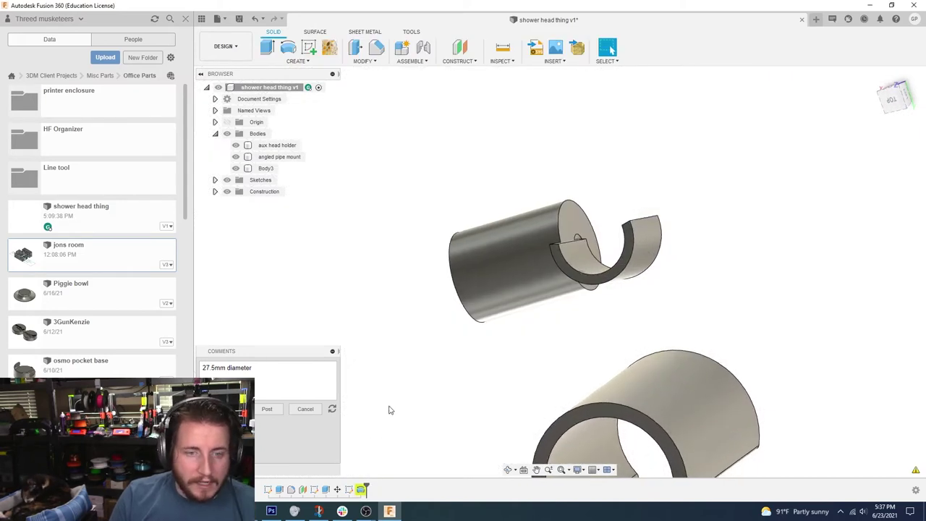
Step: Repair the revolve by reselecting both rectangles' upper halves as profiles and the middle line as axis, 360 degrees, new body
{"action": "middle_click_drag", "start_coordinate": [387, 412], "coordinate": [387, 410], "text": "shift"}
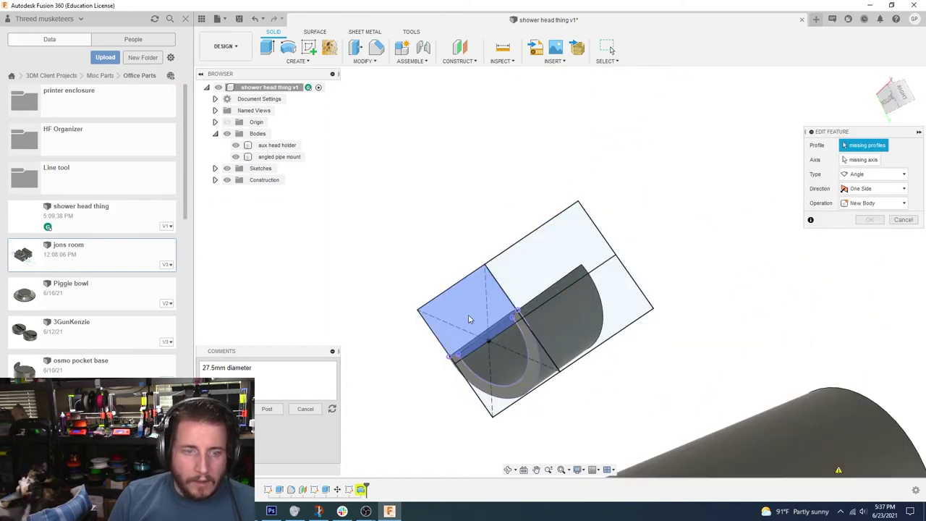
{"action": "left_click", "coordinate": [472, 318]}
{"action": "left_click", "coordinate": [533, 291]}
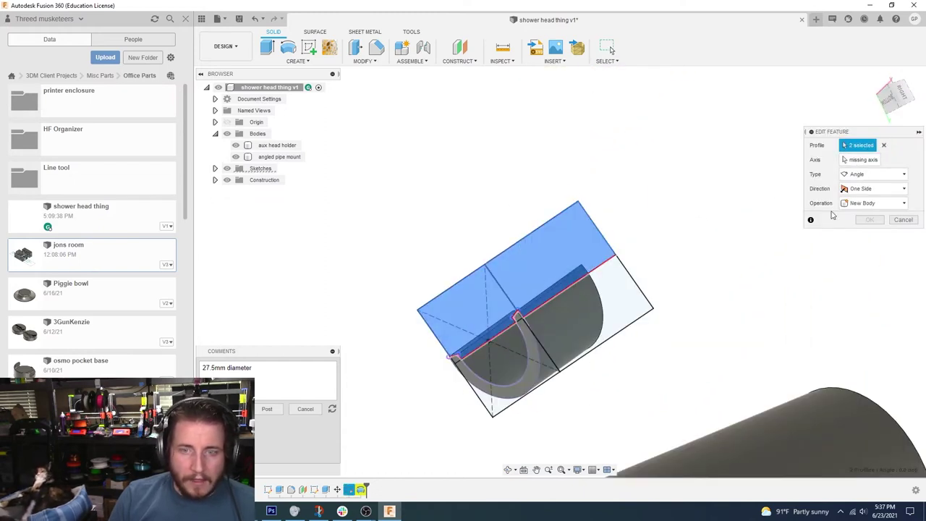
{"action": "left_click", "coordinate": [861, 159]}
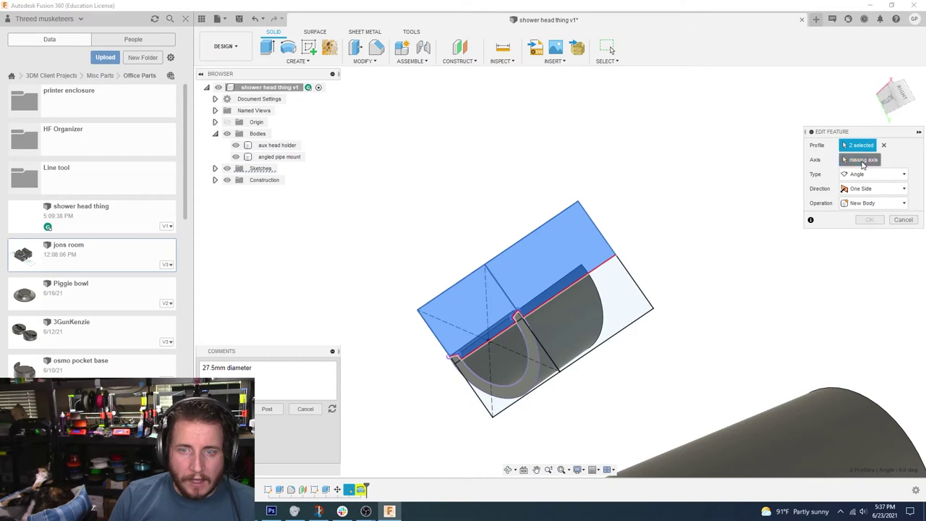
{"action": "left_click", "coordinate": [551, 297]}
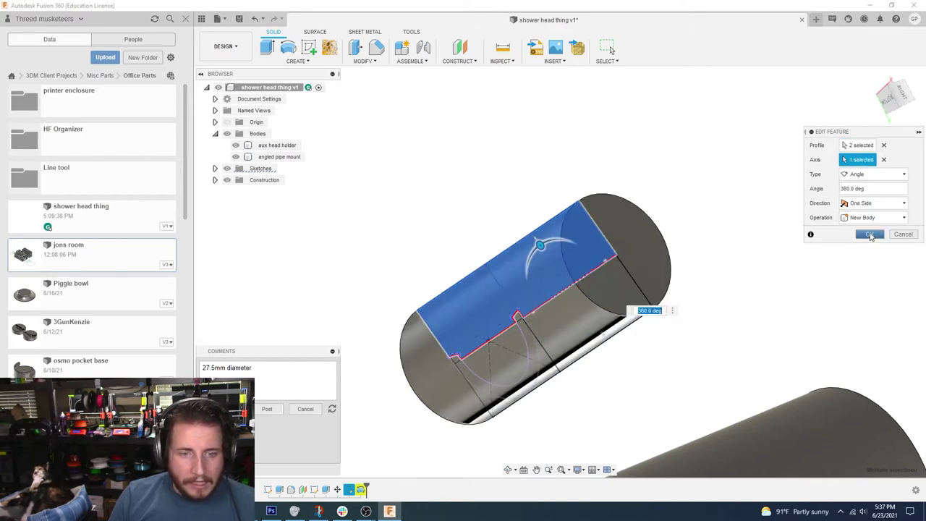
{"action": "left_click", "coordinate": [870, 234]}
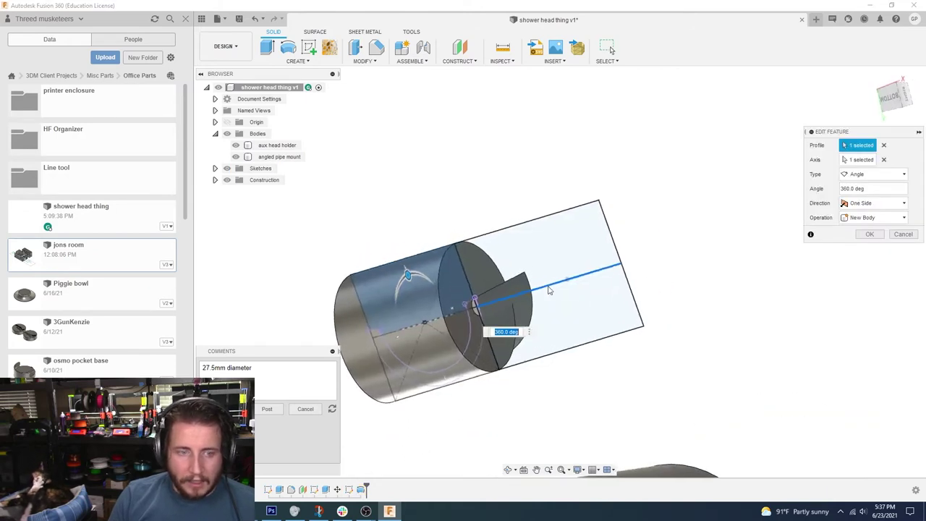
Step: Restrict the revolve to the 18 mm rectangle's upper half, adding the small regions at the clip's ends to its profile
{"action": "scroll", "coordinate": [543, 291], "scroll_direction": "up", "scroll_amount": 1}
{"action": "middle_click_drag", "start_coordinate": [492, 311], "coordinate": [457, 321], "text": "shift"}
{"action": "left_click", "coordinate": [457, 316]}
{"action": "scroll", "coordinate": [374, 313], "scroll_direction": "down", "scroll_amount": 2}
{"action": "left_click", "coordinate": [343, 339]}
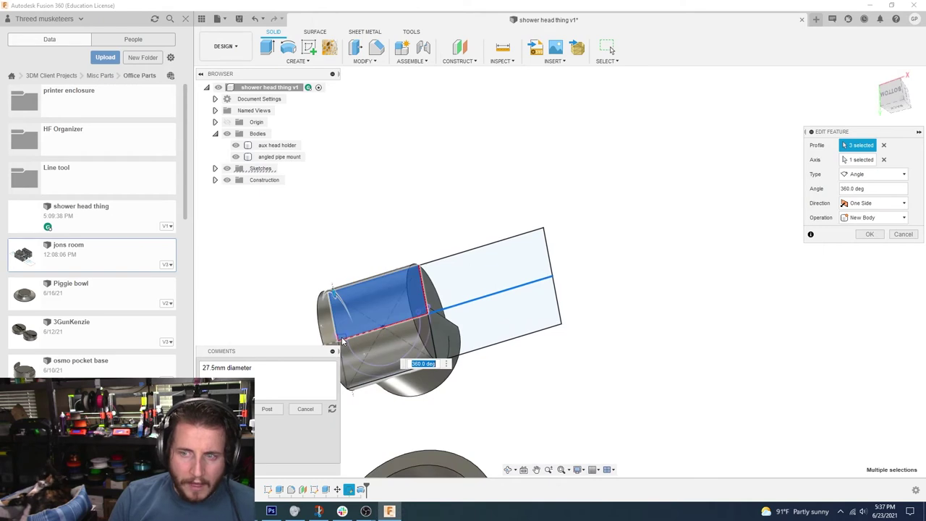
{"action": "left_click", "coordinate": [869, 233]}
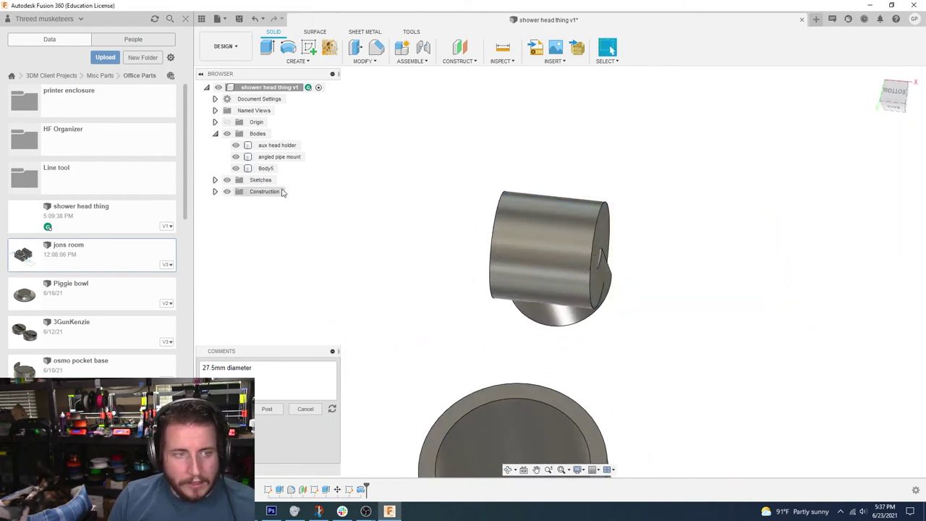
Step: Revolve the adjoining 25 mm rectangle's upper half 360 degrees about its middle line as a new body
{"action": "left_click", "coordinate": [294, 63]}
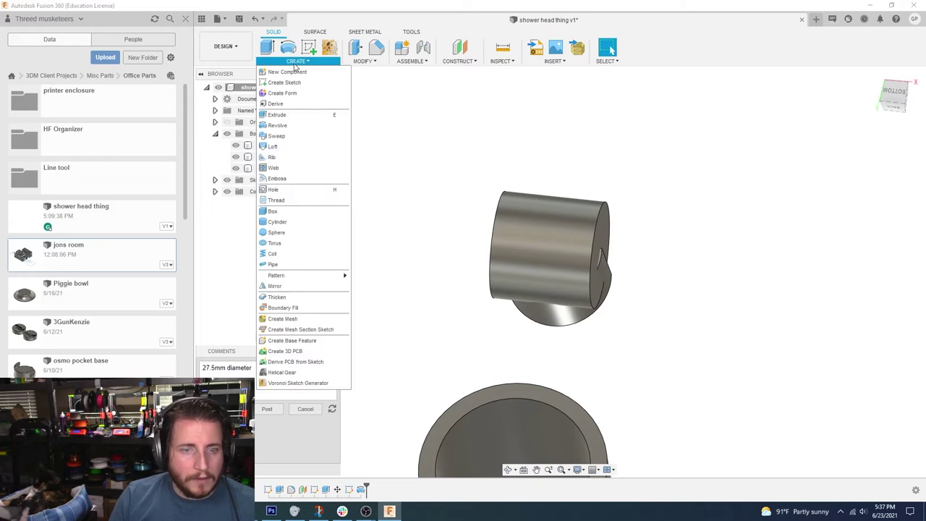
{"action": "left_click", "coordinate": [286, 130]}
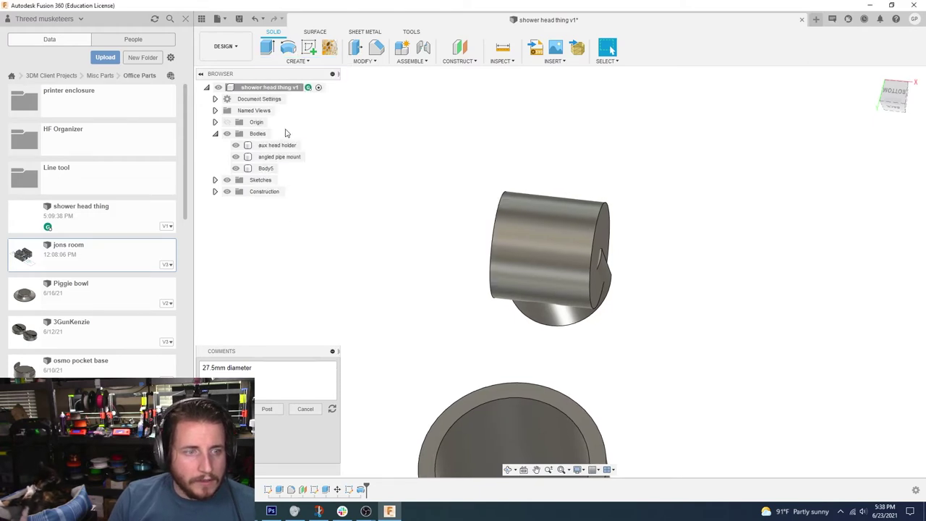
{"action": "left_click", "coordinate": [215, 180]}
{"action": "left_click", "coordinate": [236, 214]}
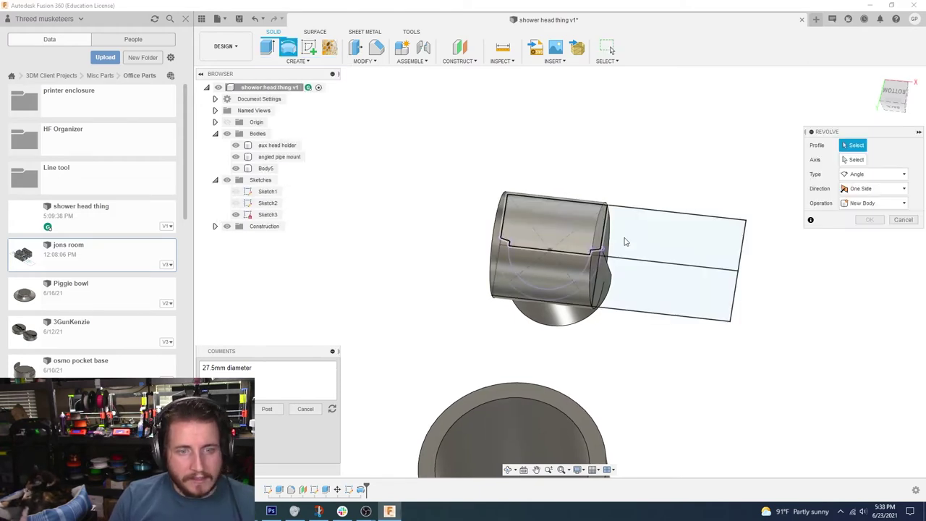
{"action": "left_click", "coordinate": [678, 240]}
{"action": "scroll", "coordinate": [672, 268], "scroll_direction": "up", "scroll_amount": 5}
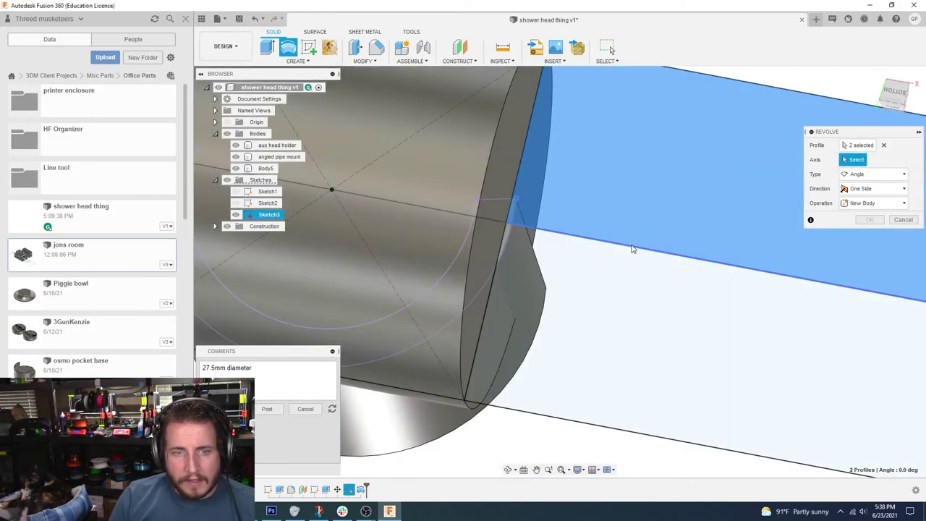
{"action": "left_click", "coordinate": [630, 249]}
{"action": "scroll", "coordinate": [630, 249], "scroll_direction": "down", "scroll_amount": 4}
{"action": "left_click", "coordinate": [865, 217]}
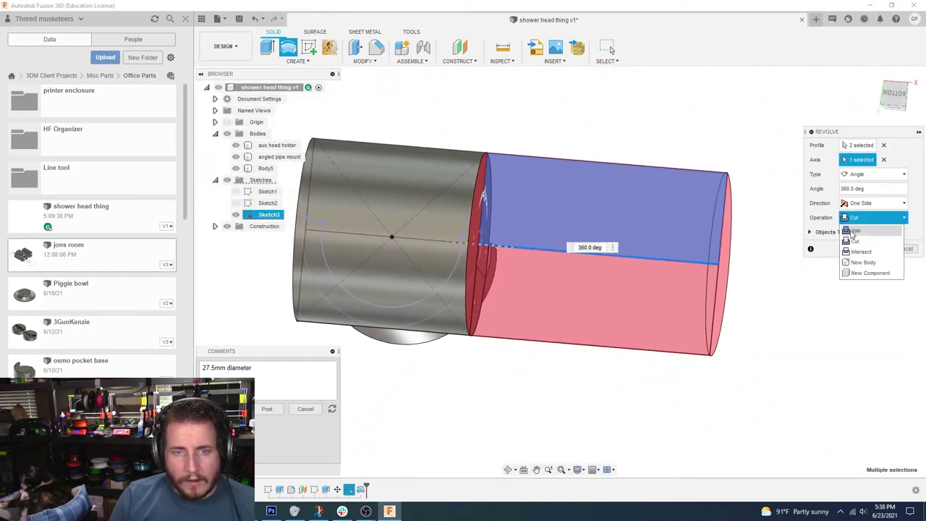
{"action": "left_click", "coordinate": [861, 262]}
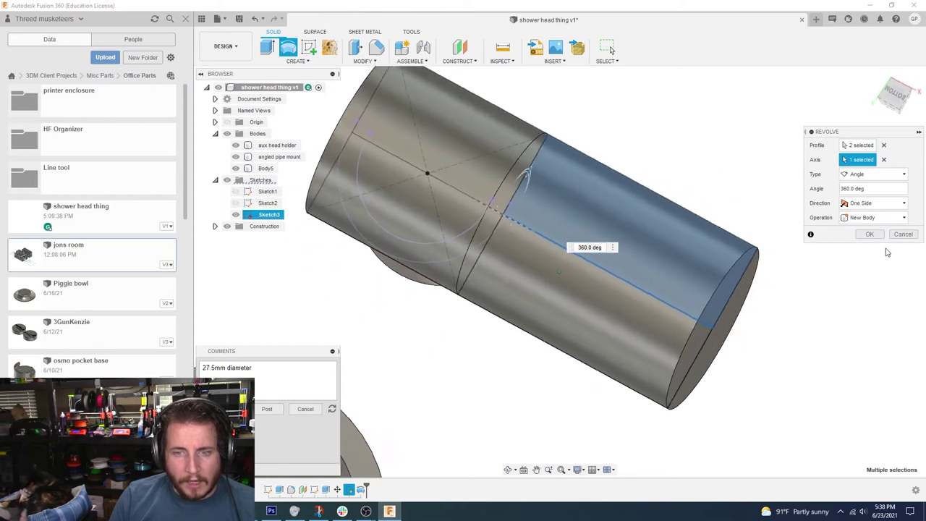
{"action": "left_click", "coordinate": [869, 233]}
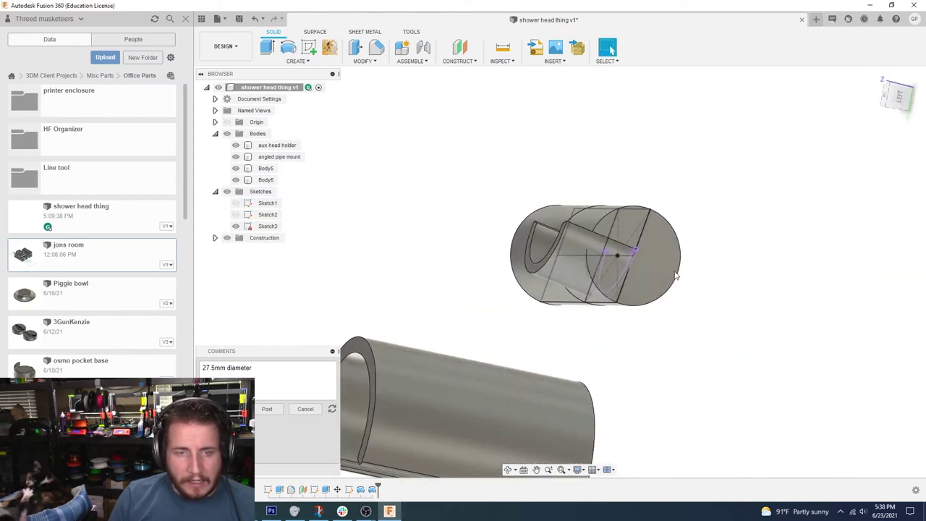
Step: Move the angled pipe mount body 10 mm in Z, away from the revolved cylinders
{"action": "left_click", "coordinate": [526, 290]}
{"action": "left_click", "coordinate": [524, 293]}
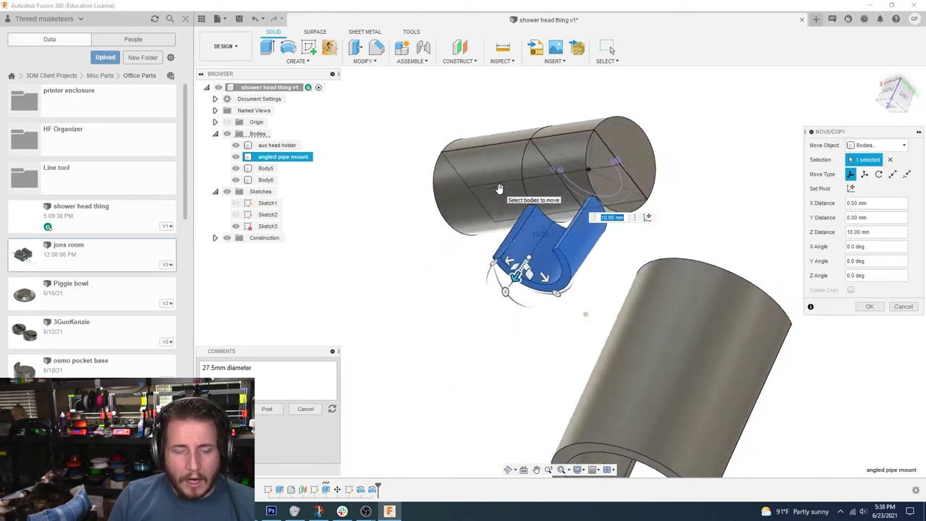
{"action": "left_click", "coordinate": [879, 306]}
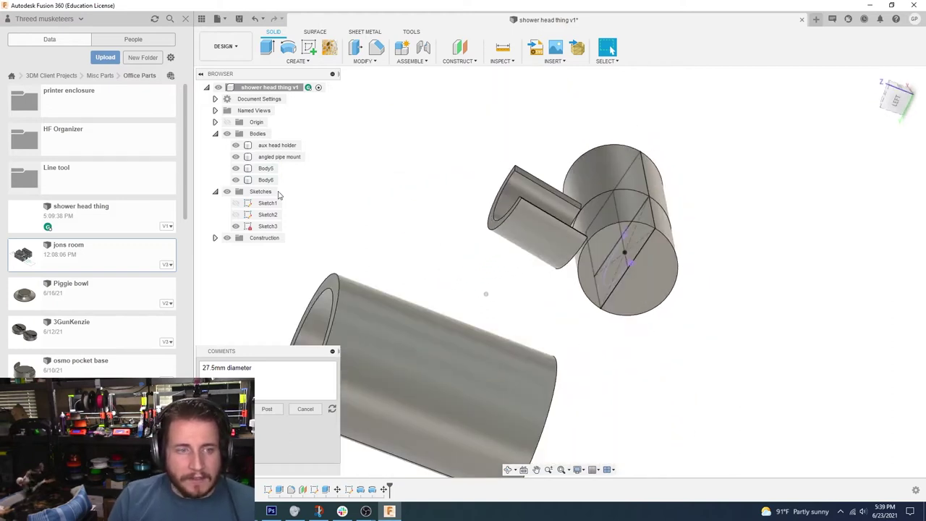
Step: Start a sketch on the free end face of the 18 mm long cylinder and project that face's outline
{"action": "left_click", "coordinate": [309, 48]}
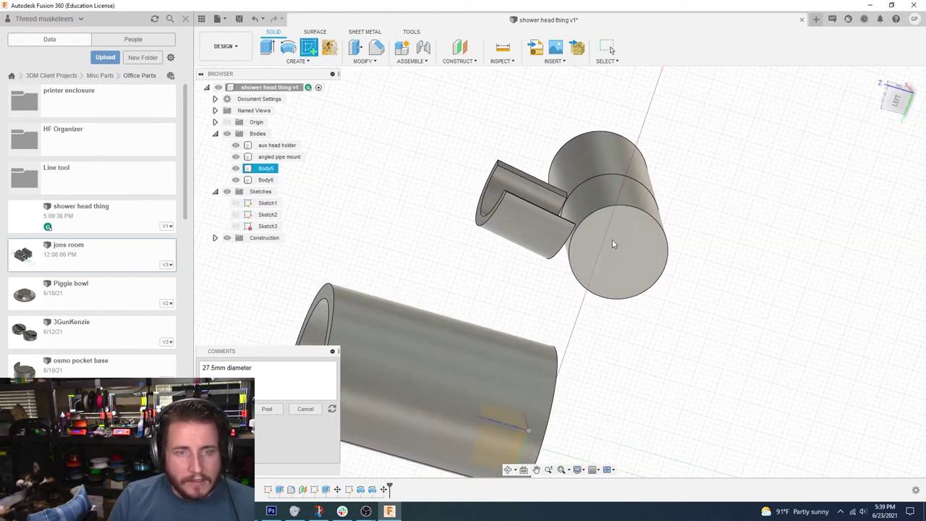
{"action": "left_click", "coordinate": [620, 244]}
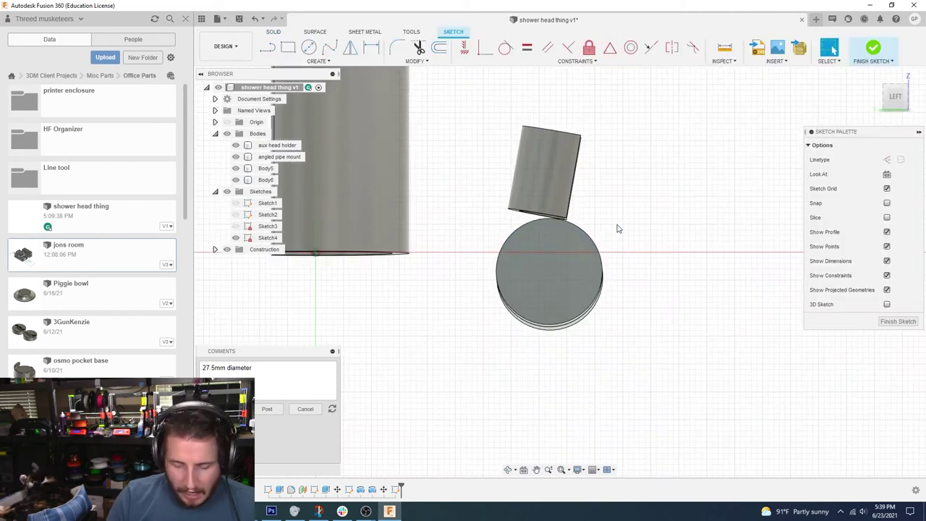
{"action": "key", "text": "p"}
{"action": "left_click", "coordinate": [545, 251]}
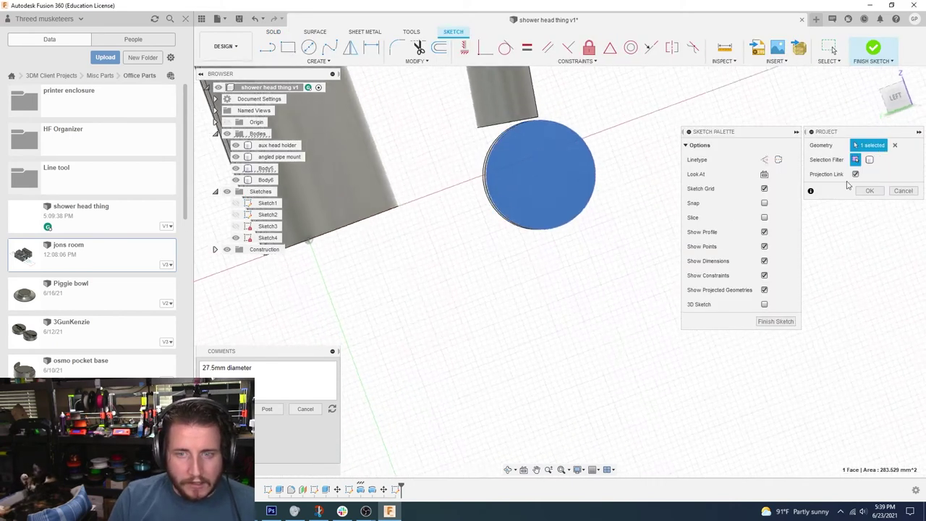
{"action": "left_click", "coordinate": [869, 190]}
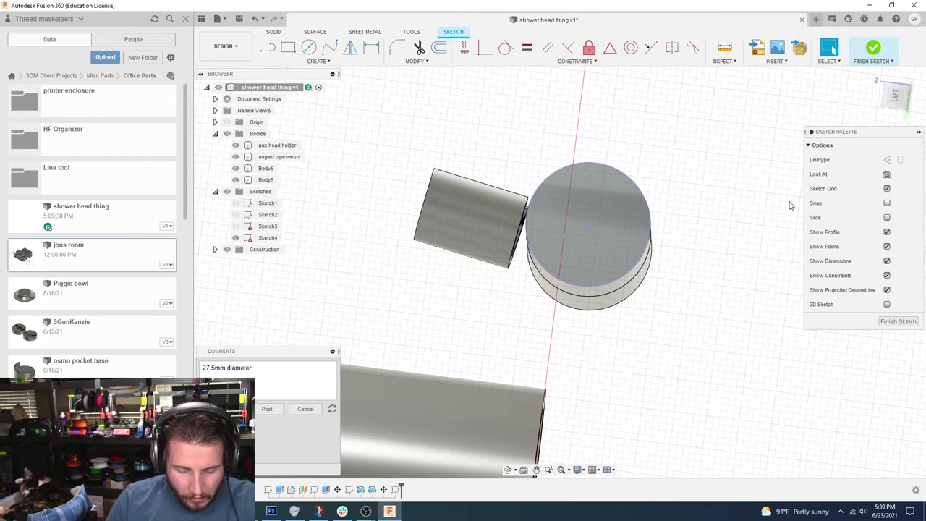
Step: Draw a 15 mm diameter circle centered on the projected end face
{"action": "key", "text": "c"}
{"action": "left_click", "coordinate": [590, 224]}
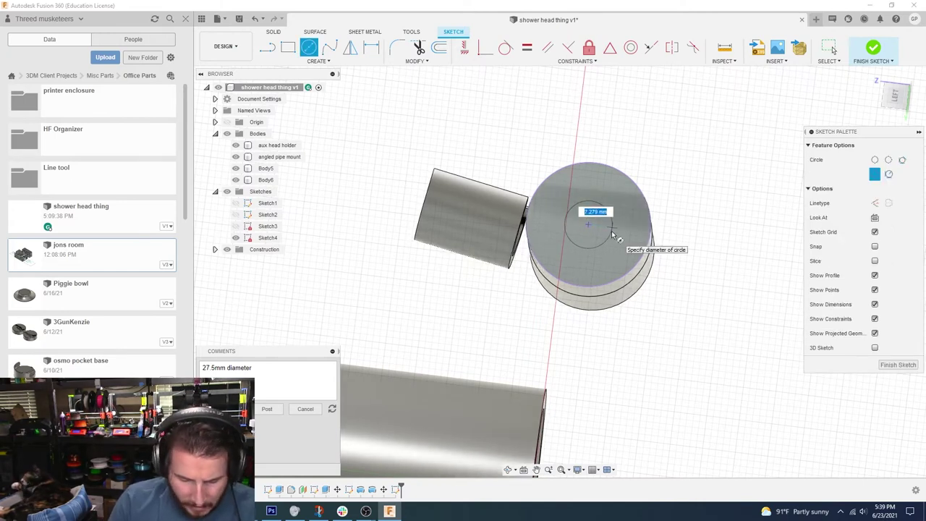
{"action": "type", "text": "15"}
{"action": "key", "text": "Return"}
{"action": "key", "text": "Escape"}
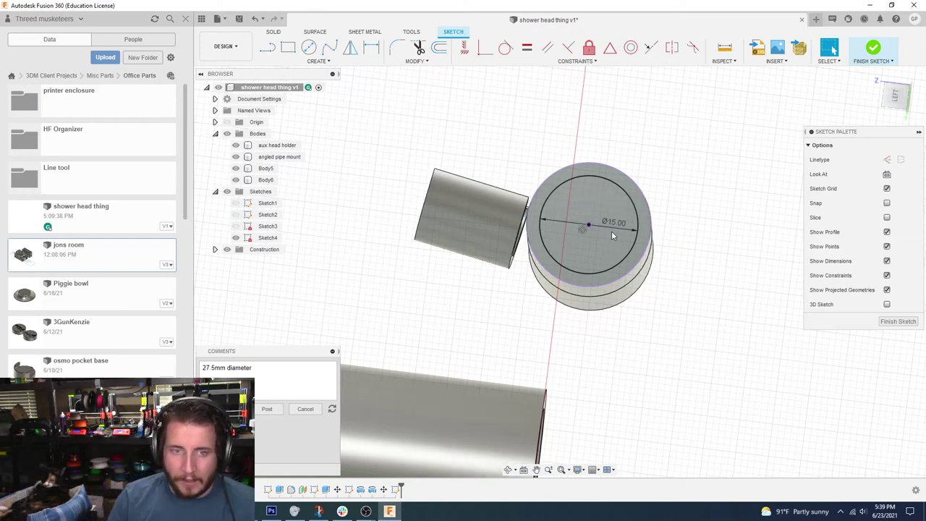
Step: Set the diameter of the circle on the cylinder's end face to 15.25 mm
{"action": "scroll", "coordinate": [611, 230], "scroll_direction": "up", "scroll_amount": 2}
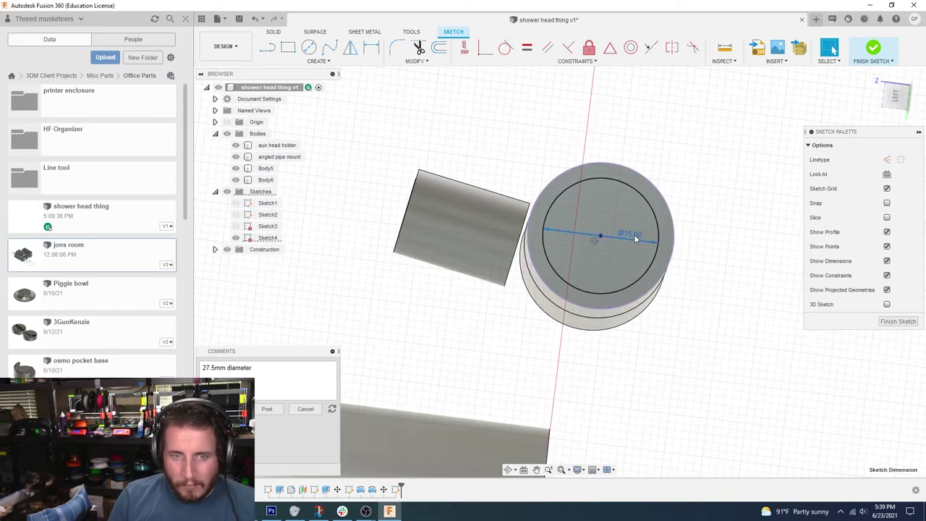
{"action": "double_click", "coordinate": [629, 236]}
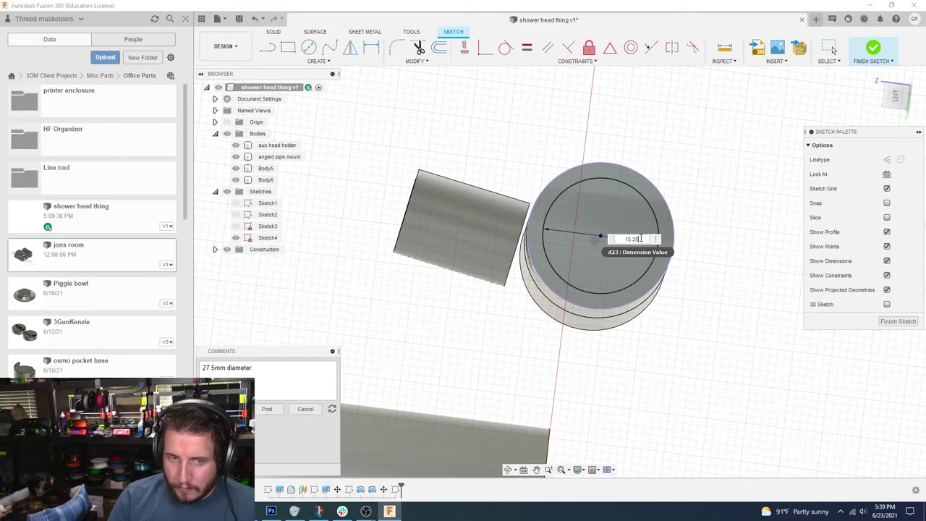
{"action": "type", "text": "15.25"}
{"action": "key", "text": "Return"}
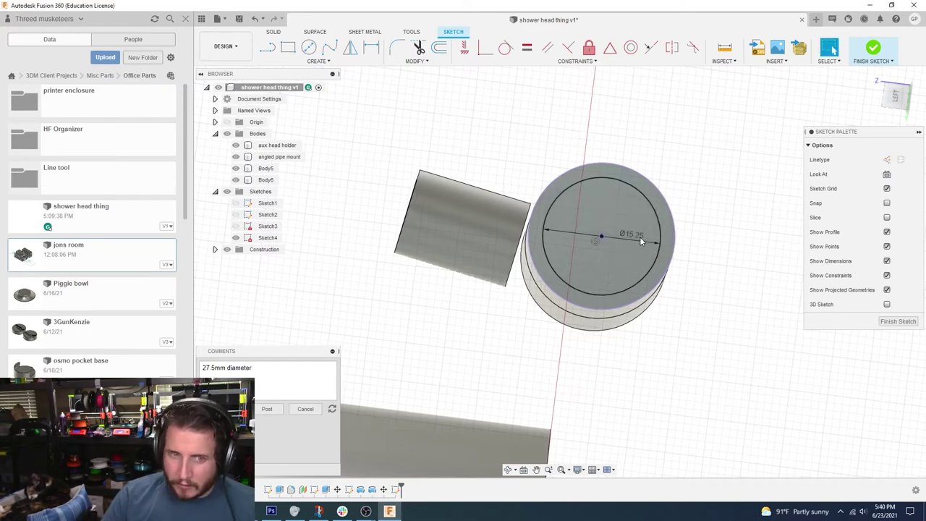
{"action": "middle_click_drag", "start_coordinate": [641, 242], "coordinate": [706, 246], "text": "shift"}
{"action": "left_click", "coordinate": [902, 325]}
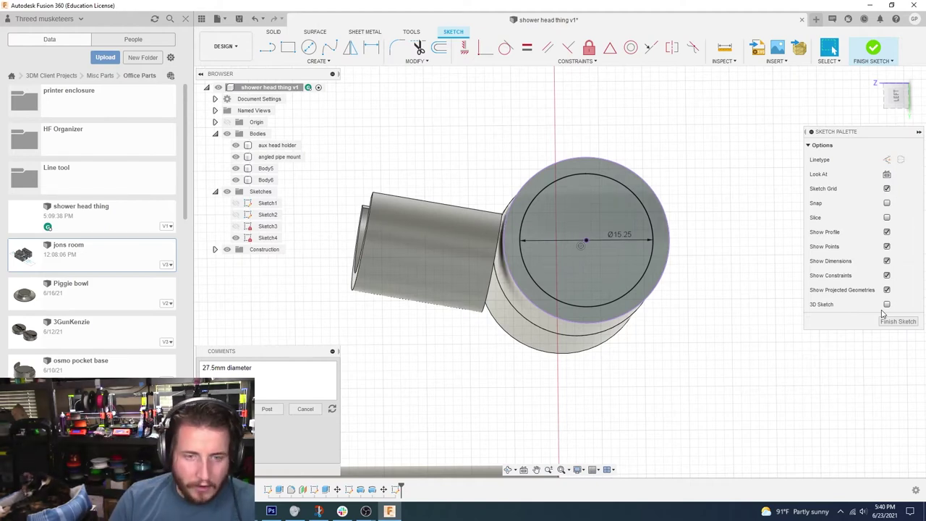
Step: Add an 8.25 mm diameter circle concentric with the 15.25 mm circle and finish the sketch
{"action": "key", "text": "c"}
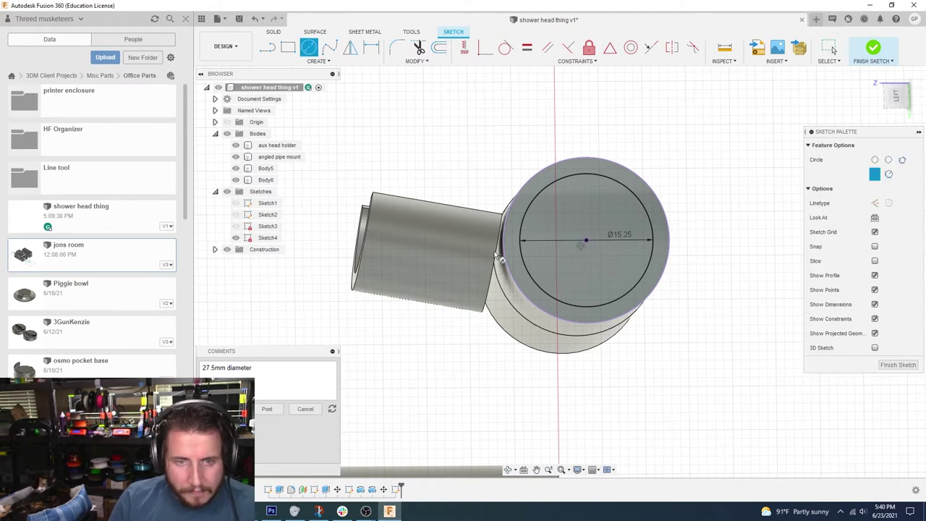
{"action": "left_click", "coordinate": [586, 240]}
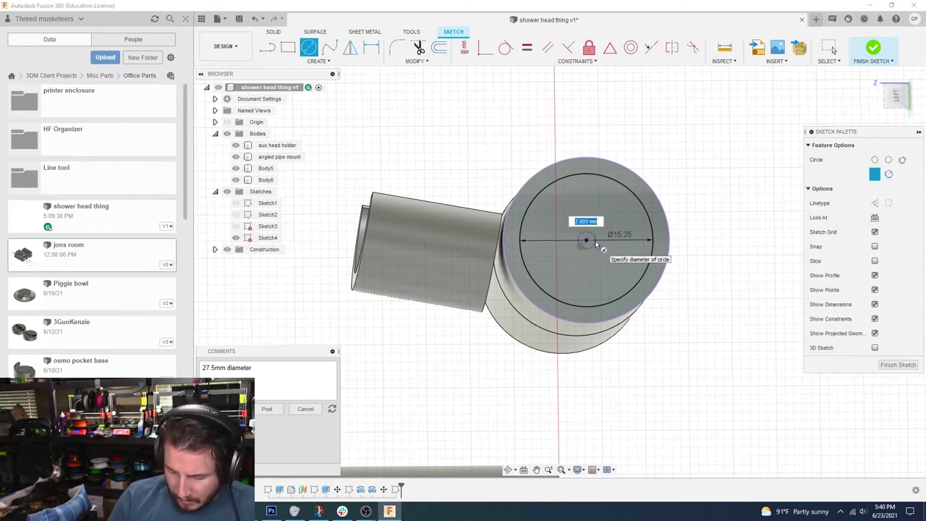
{"action": "type", "text": "2.25"}
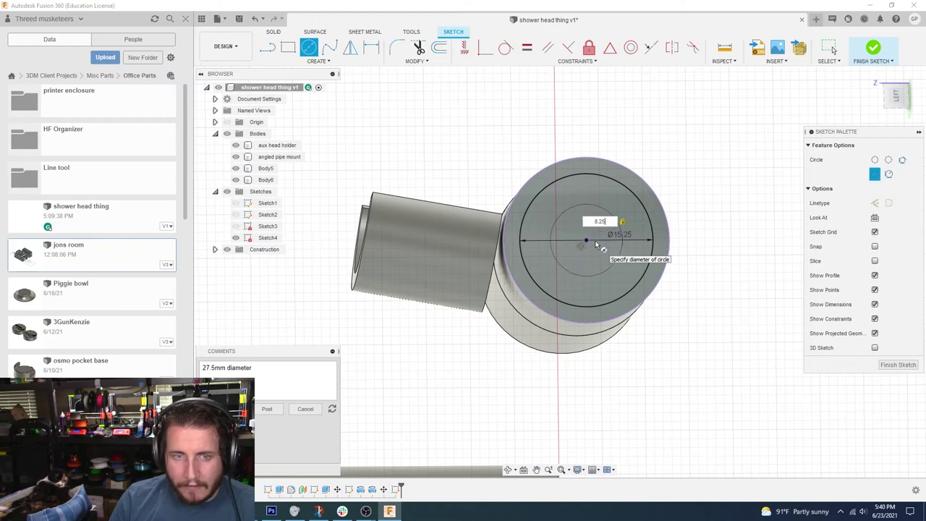
{"action": "key", "text": "Return"}
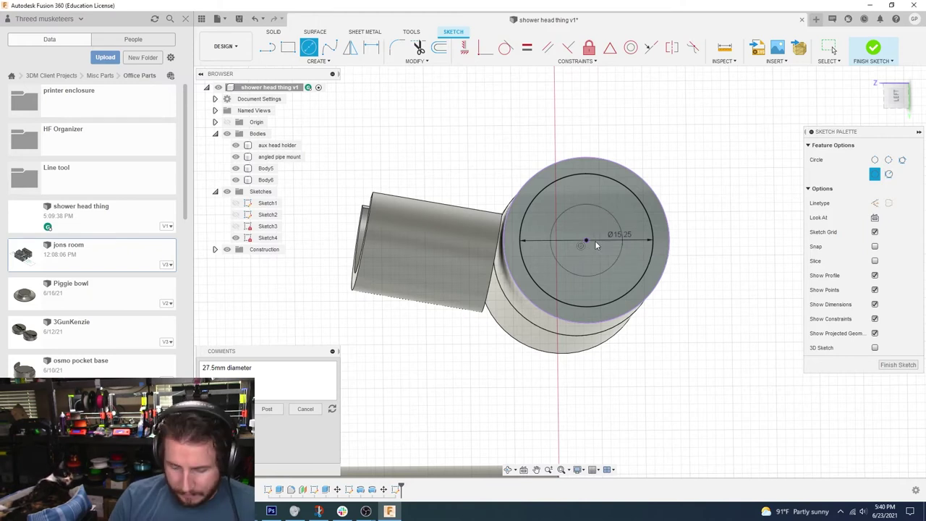
{"action": "key", "text": "Escape"}
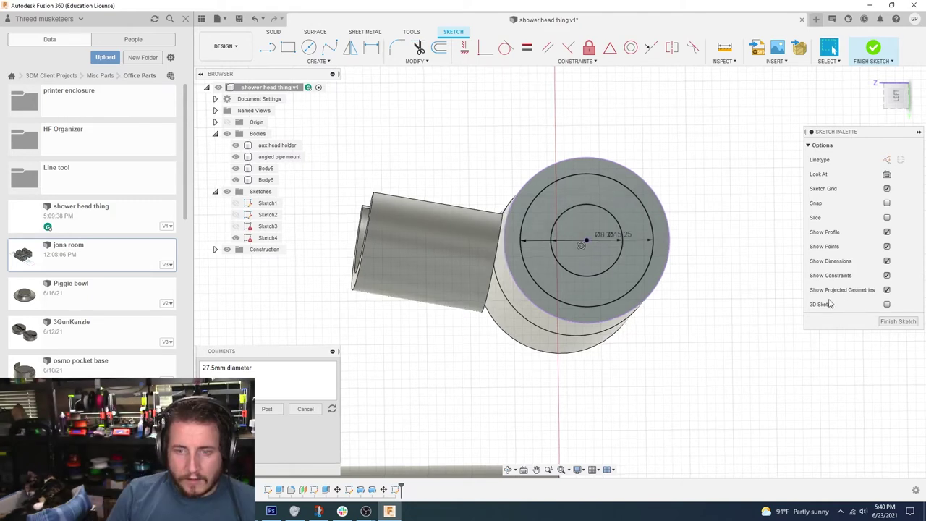
{"action": "left_click", "coordinate": [887, 321]}
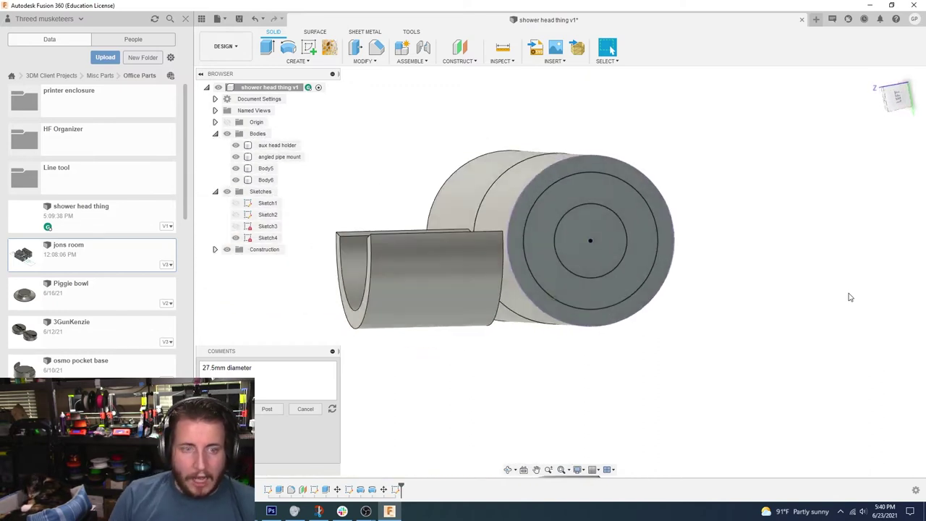
{"action": "left_click", "coordinate": [482, 235]}
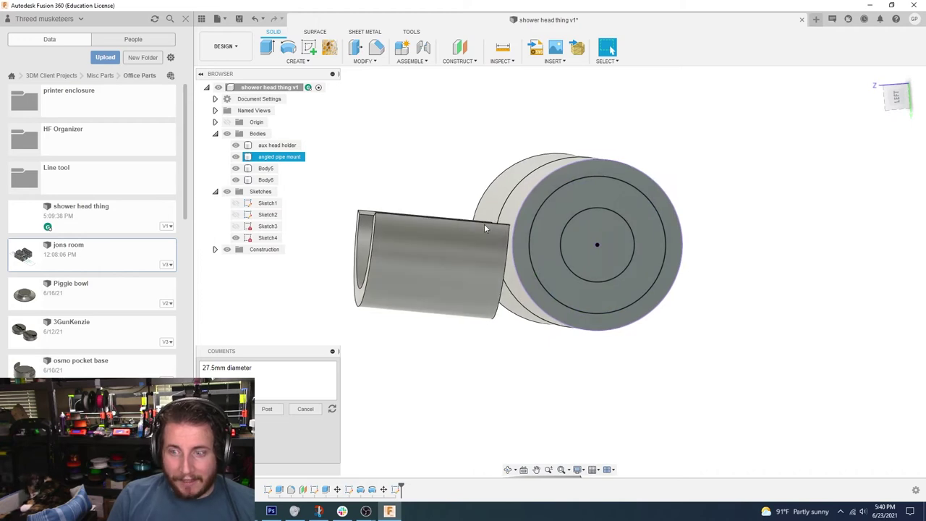
{"action": "left_click", "coordinate": [484, 225]}
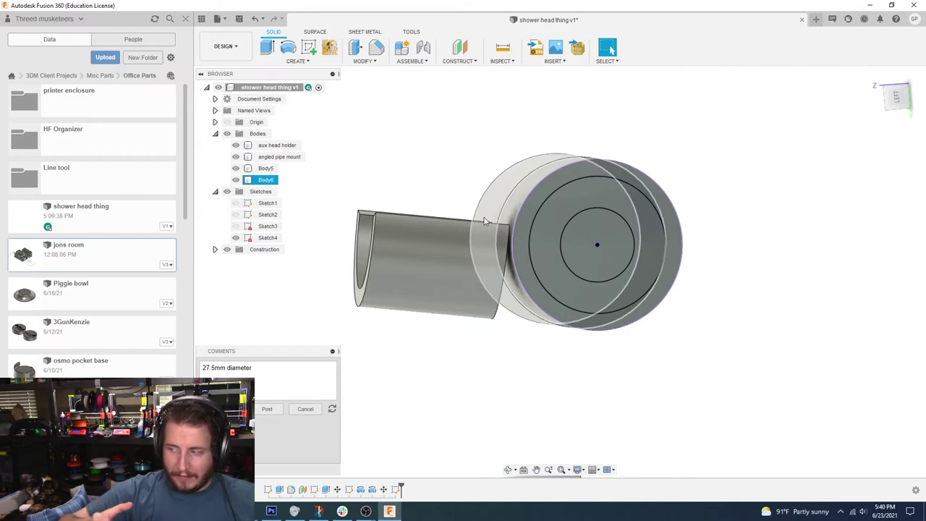
{"action": "left_click", "coordinate": [871, 296]}
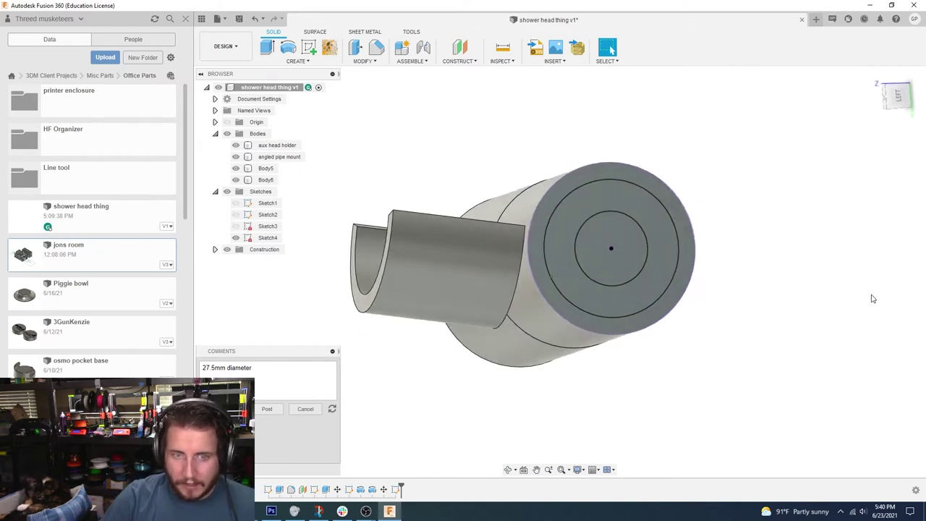
Step: Extrude the ring between the 15.25 mm and 8.25 mm circles outward 3.6 mm, joined to the cylinder
{"action": "key", "text": "e"}
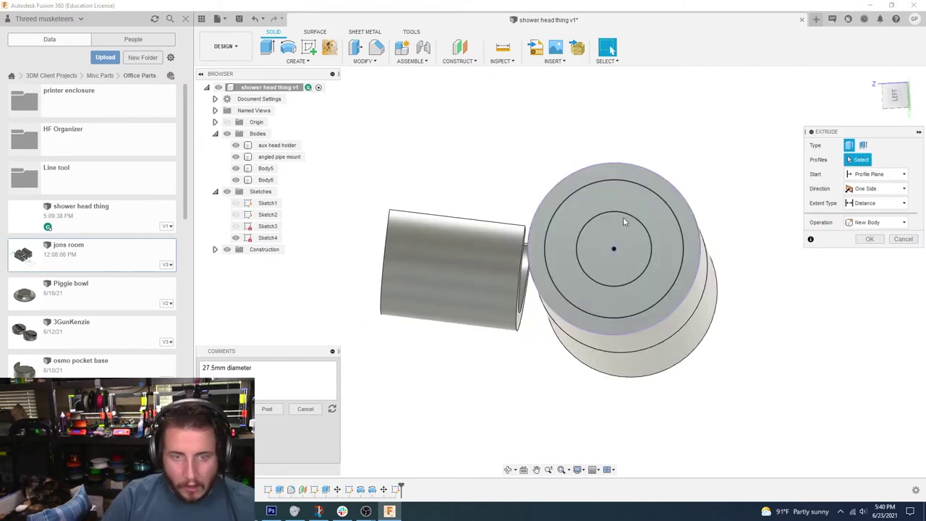
{"action": "left_click", "coordinate": [663, 204]}
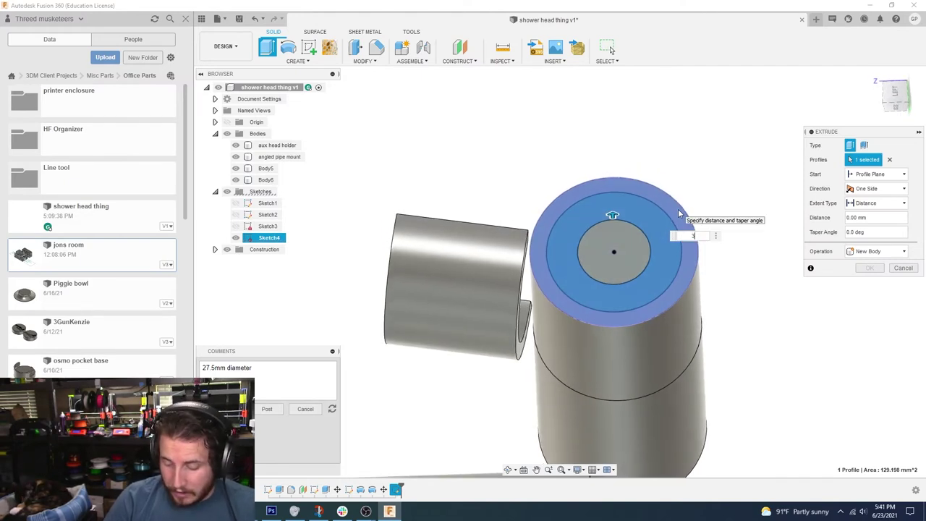
{"action": "type", "text": "3"}
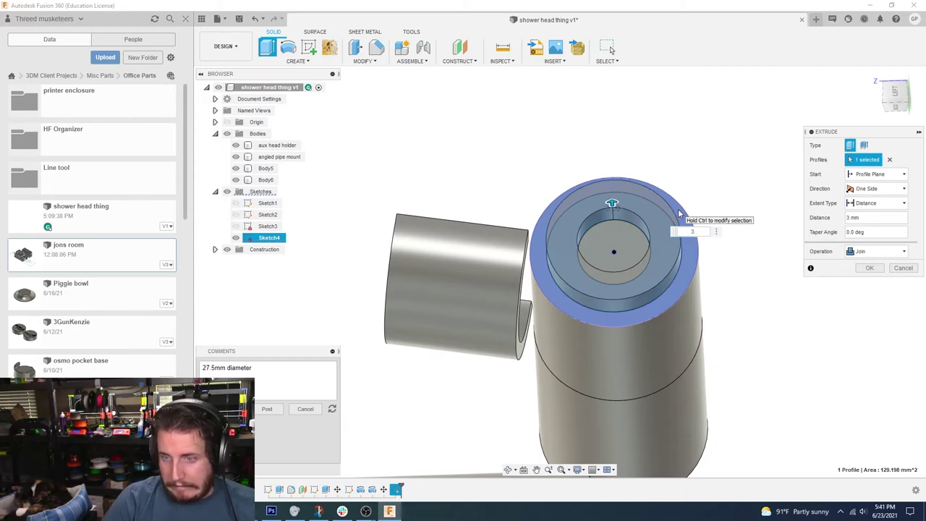
{"action": "type", "text": ".6"}
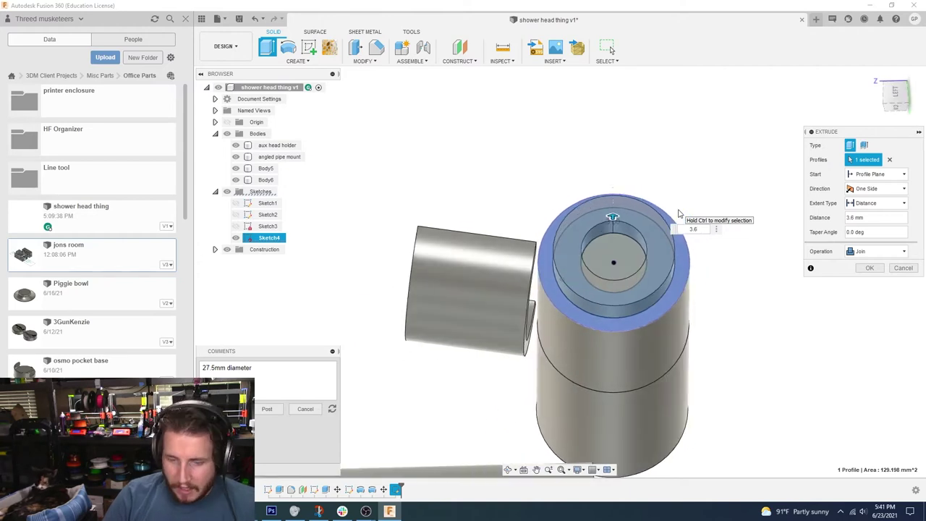
{"action": "key", "text": "Return"}
{"action": "key", "text": "Return"}
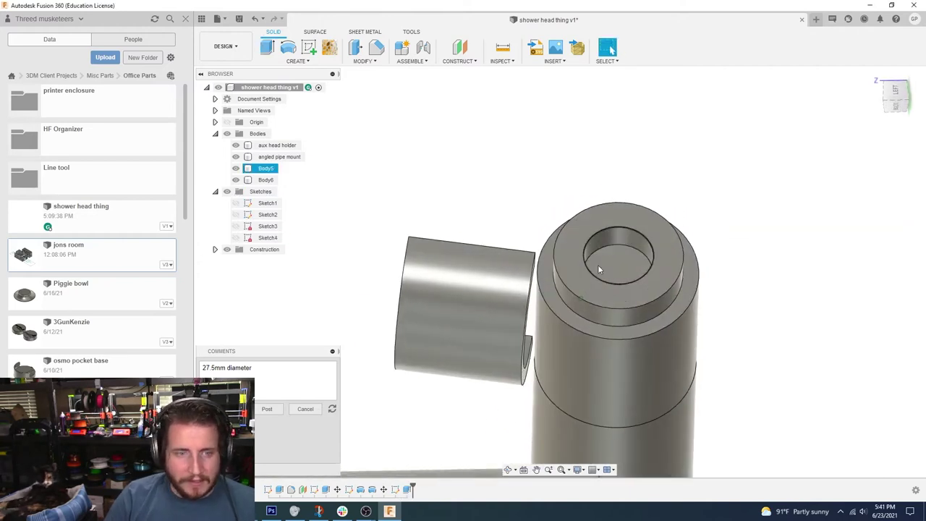
Step: Change the ring extrusion's operation to New Body and rename the resulting body oring
{"action": "double_click", "coordinate": [407, 490]}
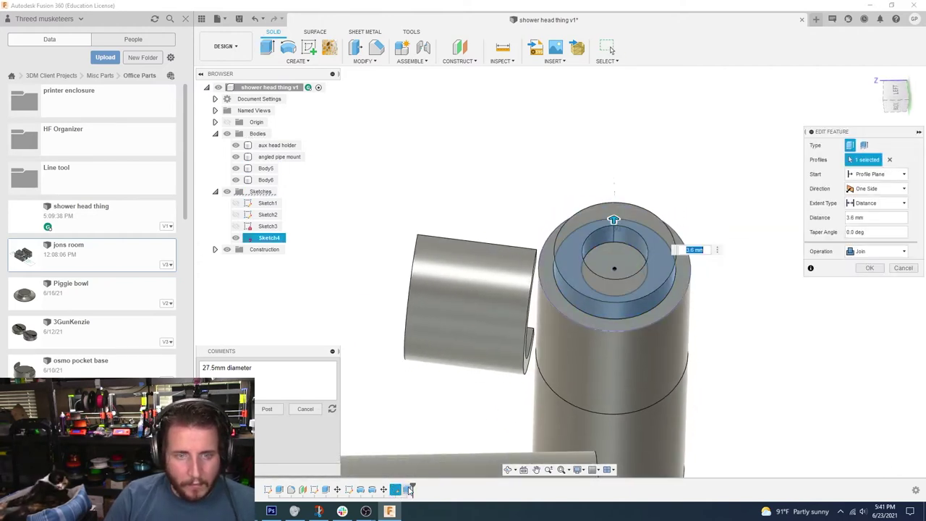
{"action": "left_click", "coordinate": [871, 251]}
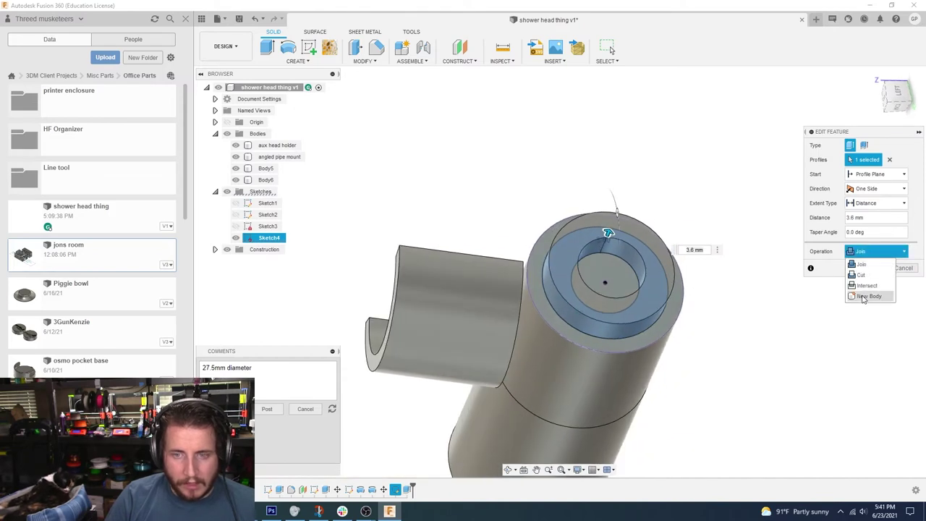
{"action": "left_click", "coordinate": [864, 297]}
{"action": "left_click", "coordinate": [868, 268]}
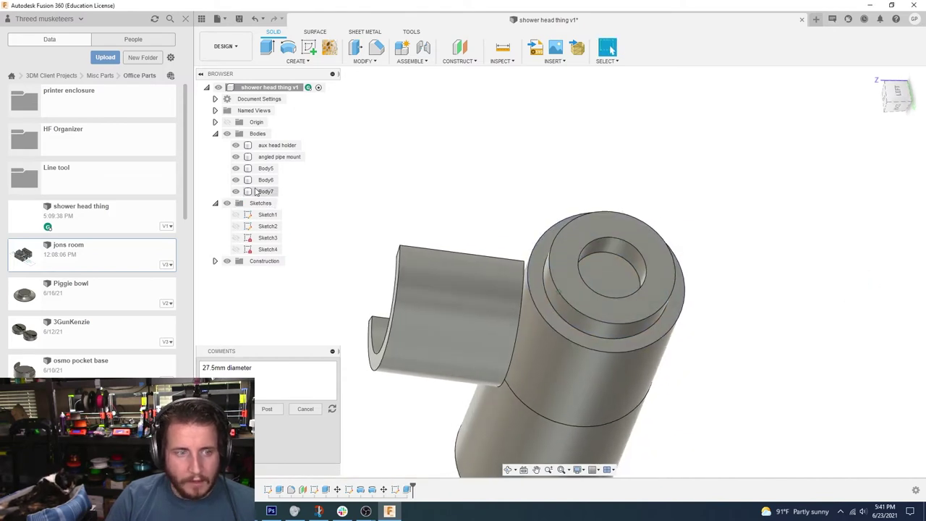
{"action": "double_click", "coordinate": [267, 191]}
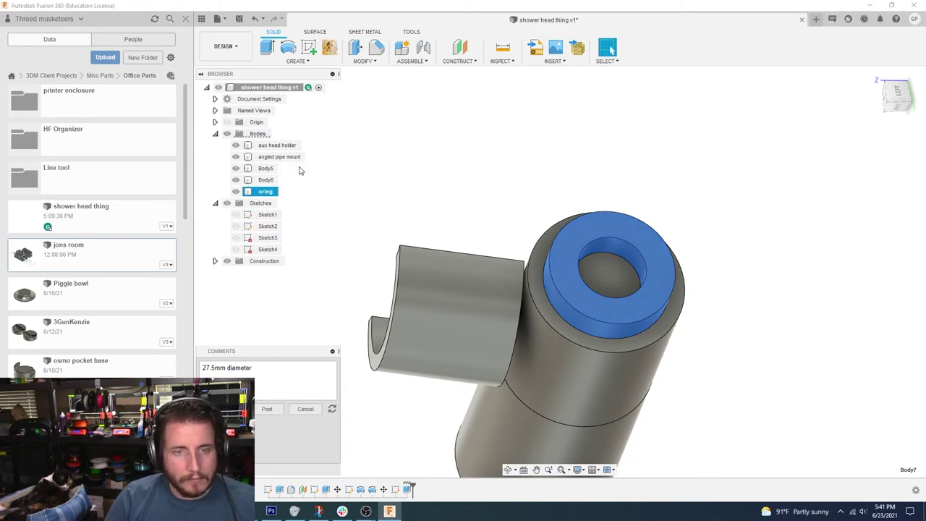
{"action": "left_click", "coordinate": [788, 295]}
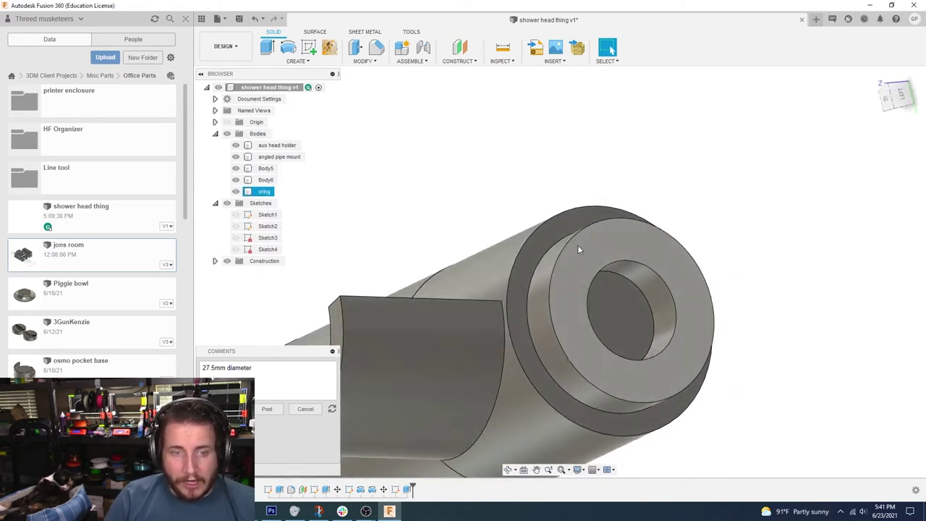
{"action": "middle_click_drag", "start_coordinate": [578, 250], "coordinate": [538, 316], "text": "shift"}
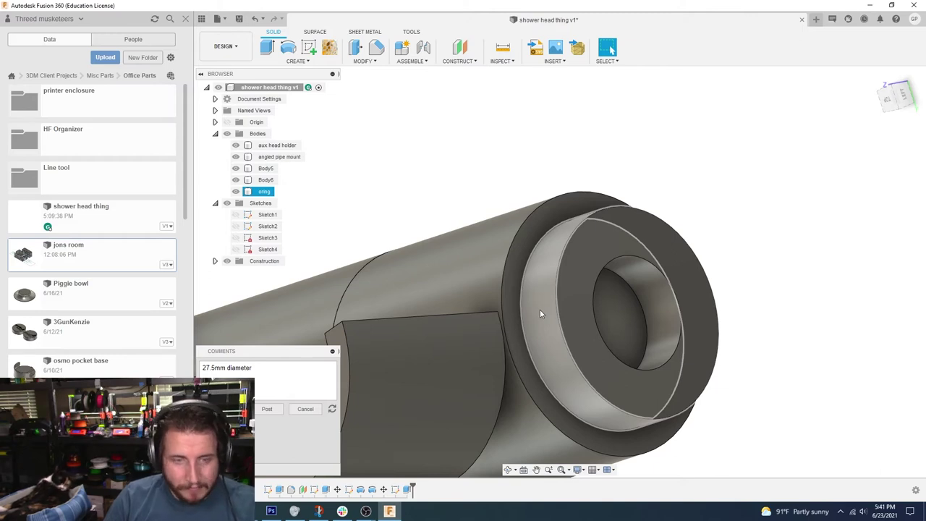
{"action": "double_click", "coordinate": [396, 490]}
{"action": "double_click", "coordinate": [397, 490]}
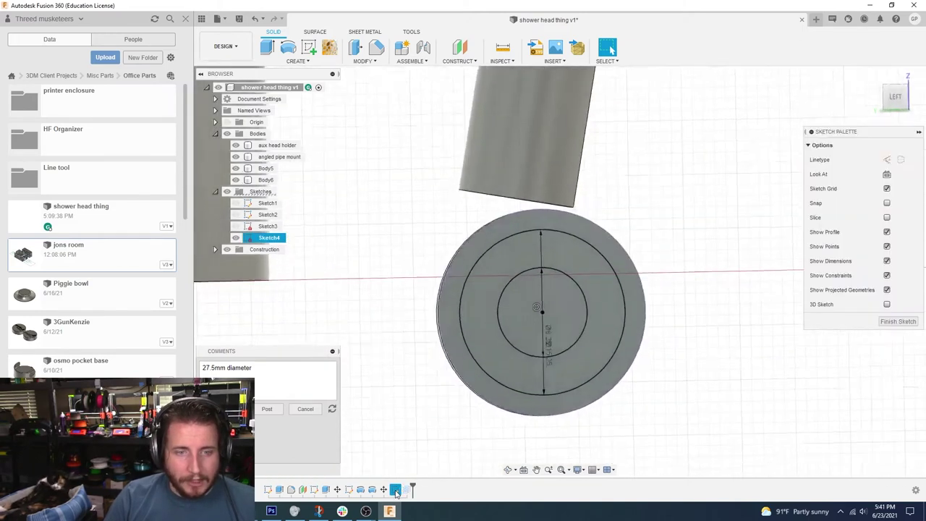
{"action": "key", "text": "ctrl+z"}
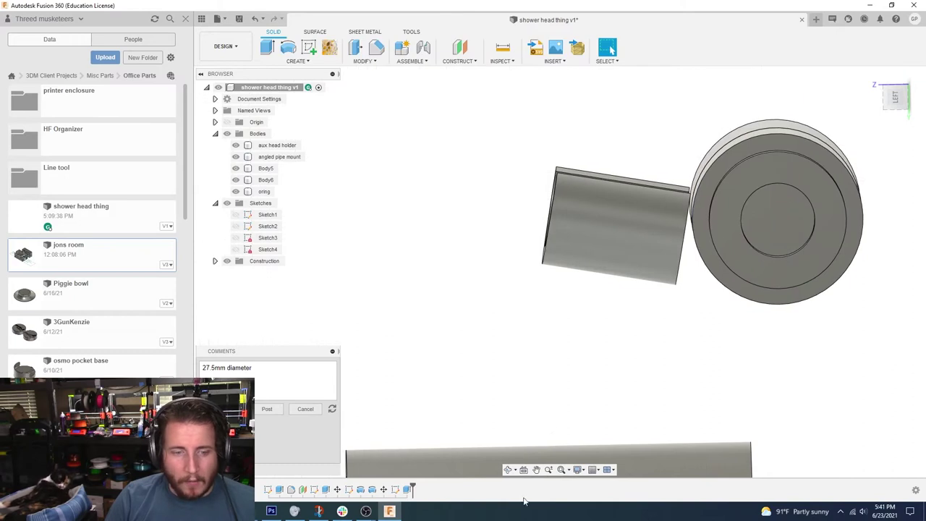
{"action": "double_click", "coordinate": [384, 490]}
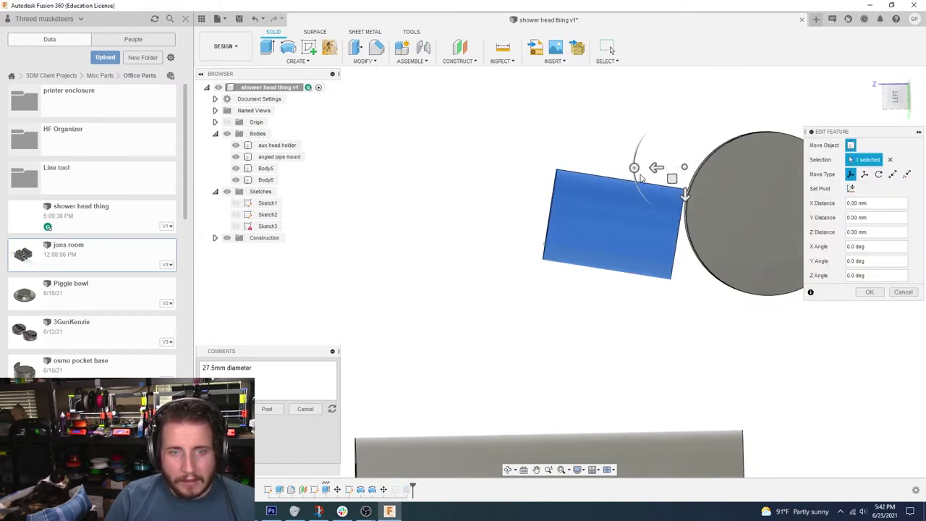
{"action": "left_click", "coordinate": [902, 292]}
Step: Move the angled pipe mount body 4 mm along Z, away from the cylinder
{"action": "key", "text": "m"}
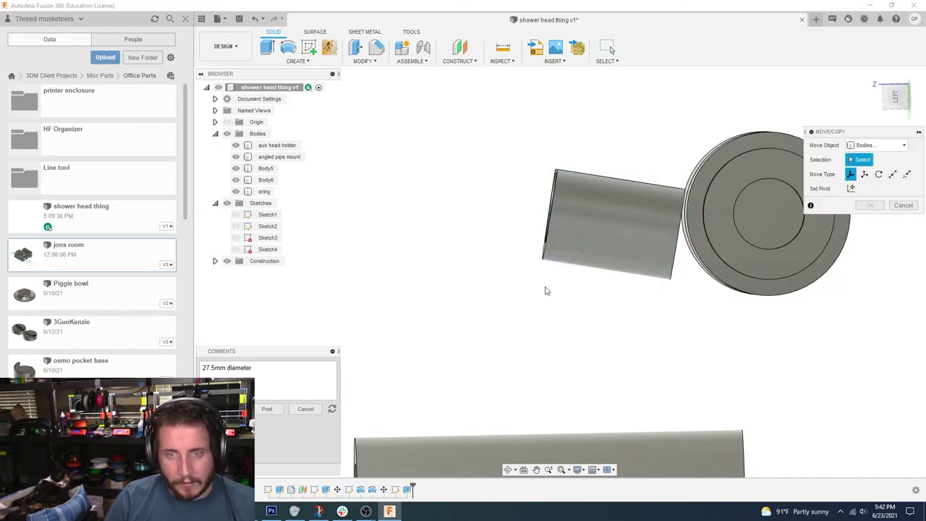
{"action": "middle_click_drag", "start_coordinate": [552, 246], "coordinate": [565, 208], "text": "shift"}
{"action": "left_click", "coordinate": [544, 258]}
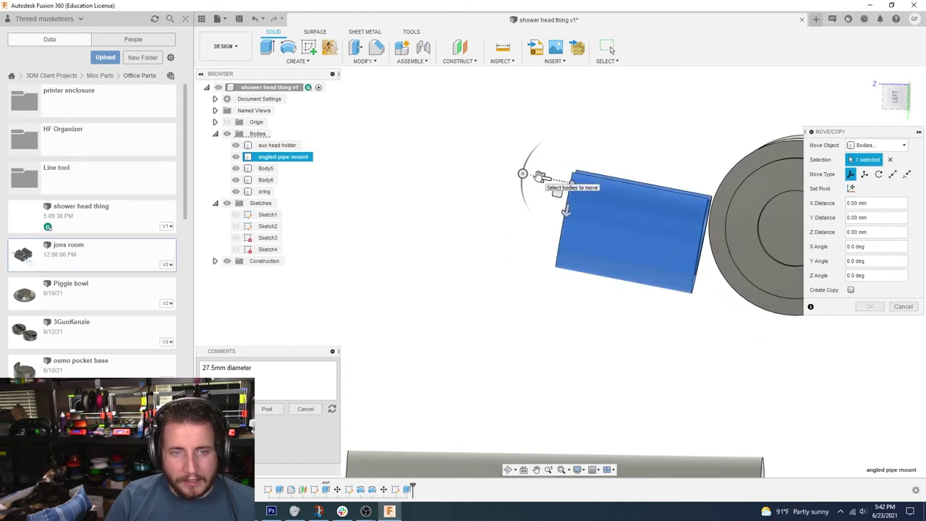
{"action": "left_click_drag", "start_coordinate": [539, 177], "coordinate": [515, 175]}
{"action": "middle_click_drag", "start_coordinate": [514, 175], "coordinate": [550, 181], "text": "shift"}
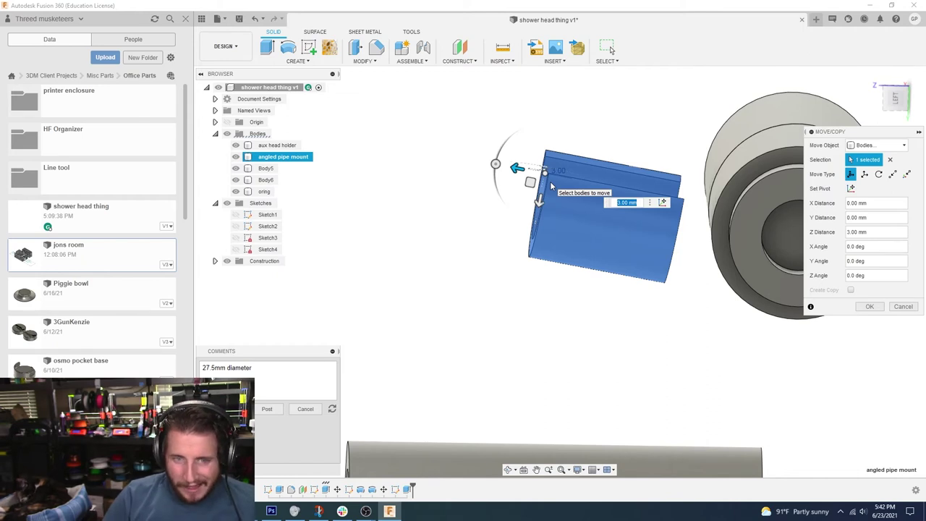
{"action": "left_click_drag", "start_coordinate": [512, 169], "coordinate": [506, 169]}
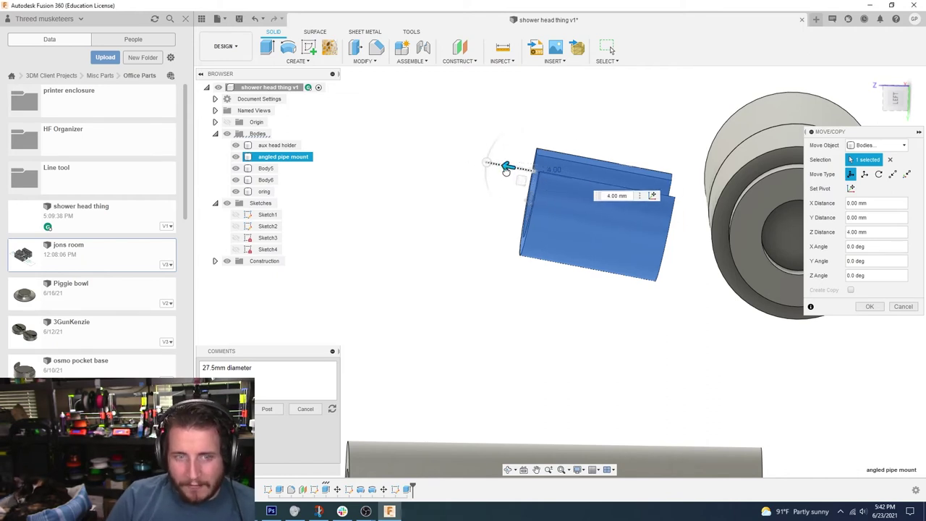
{"action": "left_click", "coordinate": [870, 307]}
Step: Reorder the timeline so the angled pipe mount's latest move comes before the ring's sketch
{"action": "middle_click_drag", "start_coordinate": [874, 314], "coordinate": [663, 221], "text": "shift"}
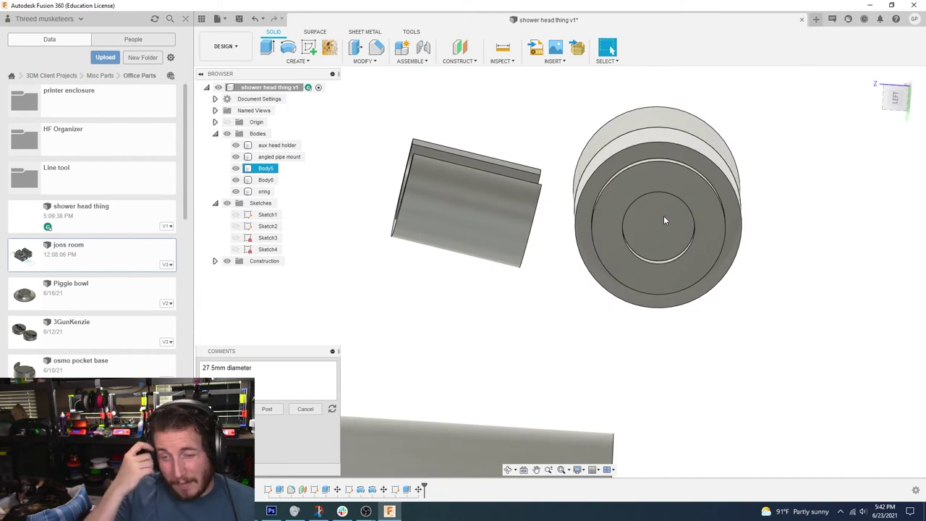
{"action": "left_click", "coordinate": [546, 349]}
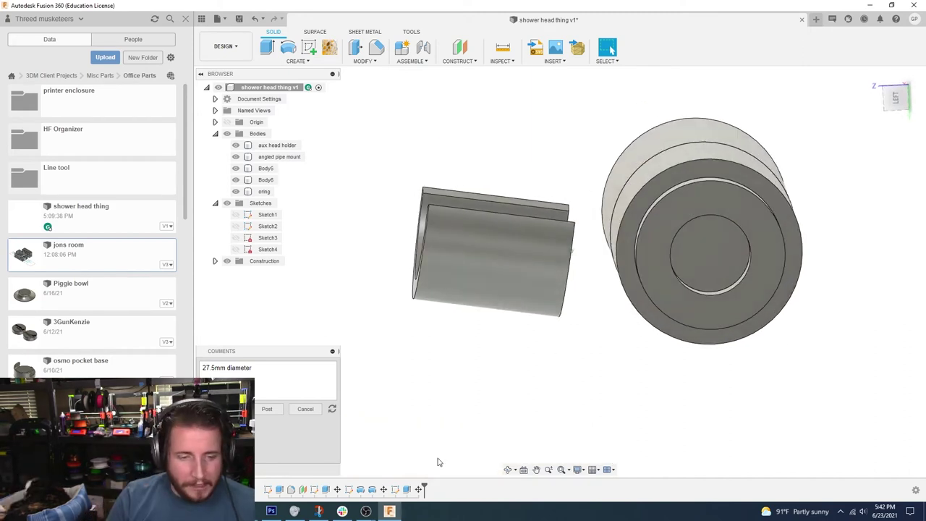
{"action": "left_click", "coordinate": [395, 491]}
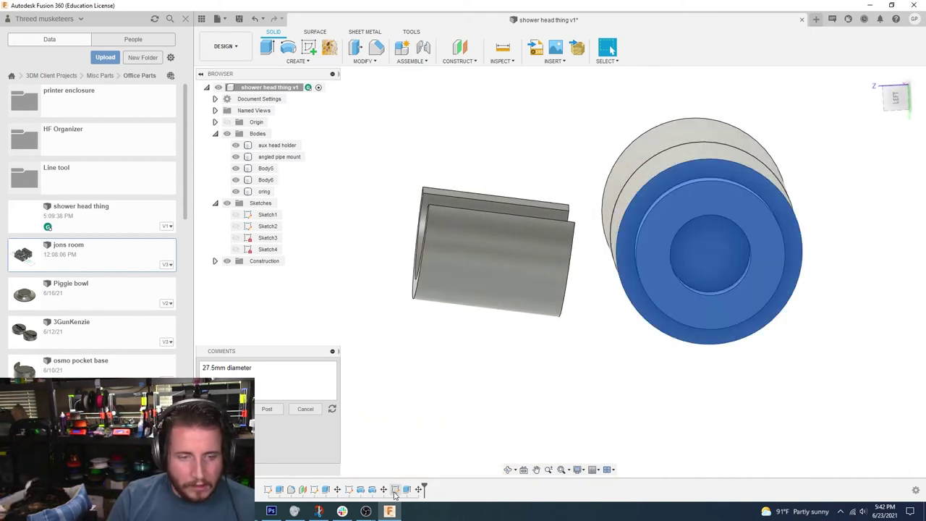
{"action": "left_click_drag", "start_coordinate": [421, 490], "coordinate": [393, 492]}
Step: In the ring's sketch, draw two lines joining the cylinder's outer circle to the angled pipe mount's two far corners
{"action": "double_click", "coordinate": [407, 491]}
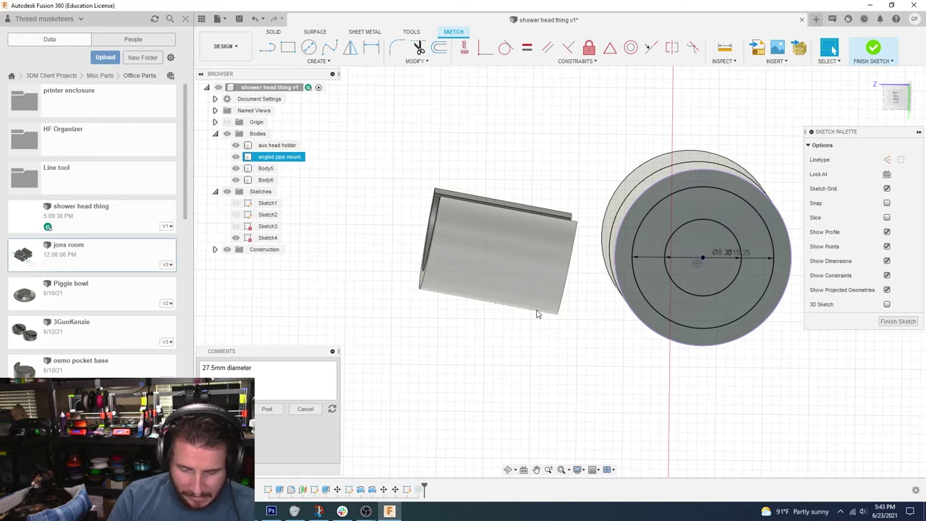
{"action": "key", "text": "l"}
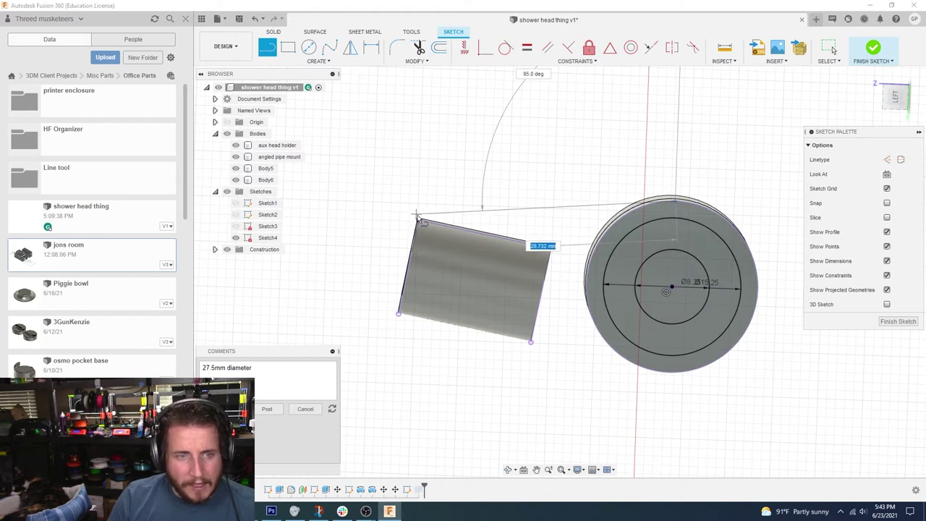
{"action": "left_click", "coordinate": [420, 220]}
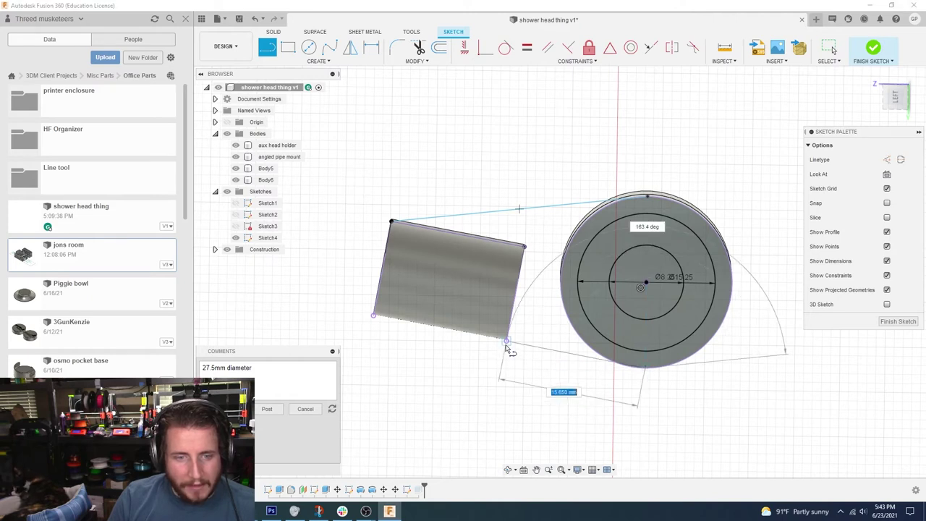
{"action": "left_click", "coordinate": [373, 315]}
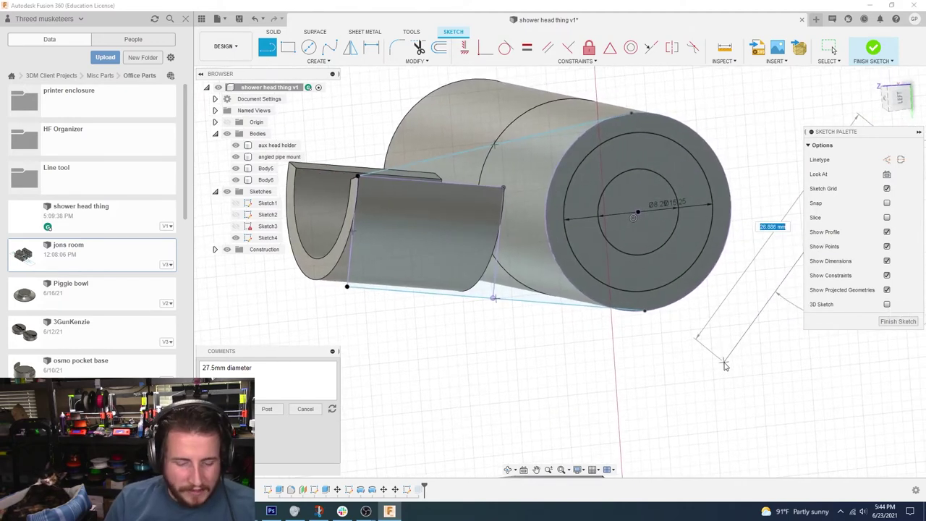
{"action": "key", "text": "Escape"}
Step: Draw a line across the angled pipe mount, dimension it 3.6 mm from the upper edge, and connect its near end tangentially to the cylinder's circle
{"action": "middle_click_drag", "start_coordinate": [703, 354], "coordinate": [586, 267], "text": "shift"}
{"action": "scroll", "coordinate": [506, 264], "scroll_direction": "up", "scroll_amount": 2}
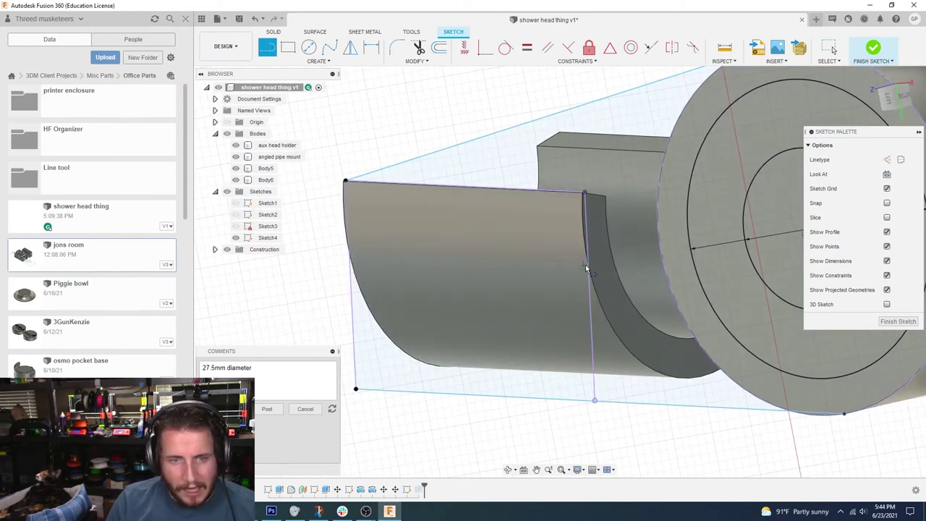
{"action": "left_click", "coordinate": [586, 268]}
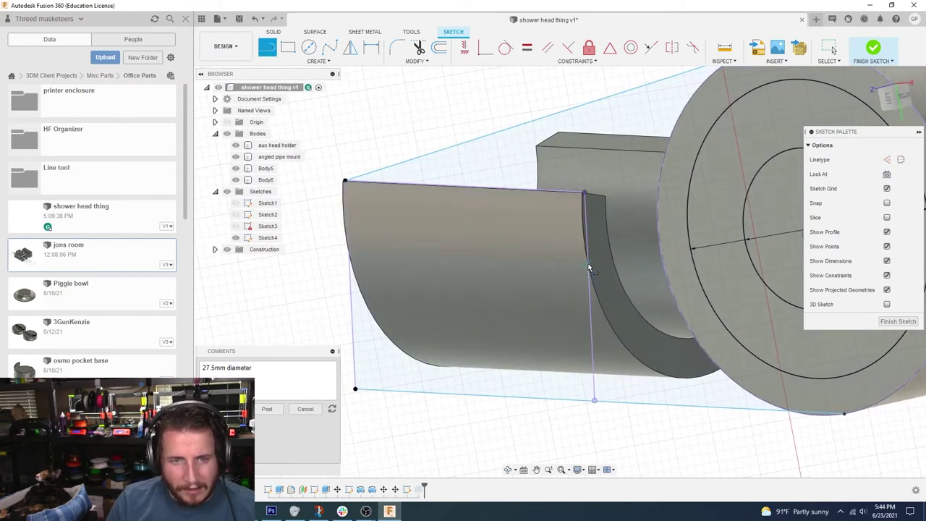
{"action": "left_click", "coordinate": [348, 255]}
{"action": "middle_click_drag", "start_coordinate": [349, 255], "coordinate": [359, 261], "text": "shift"}
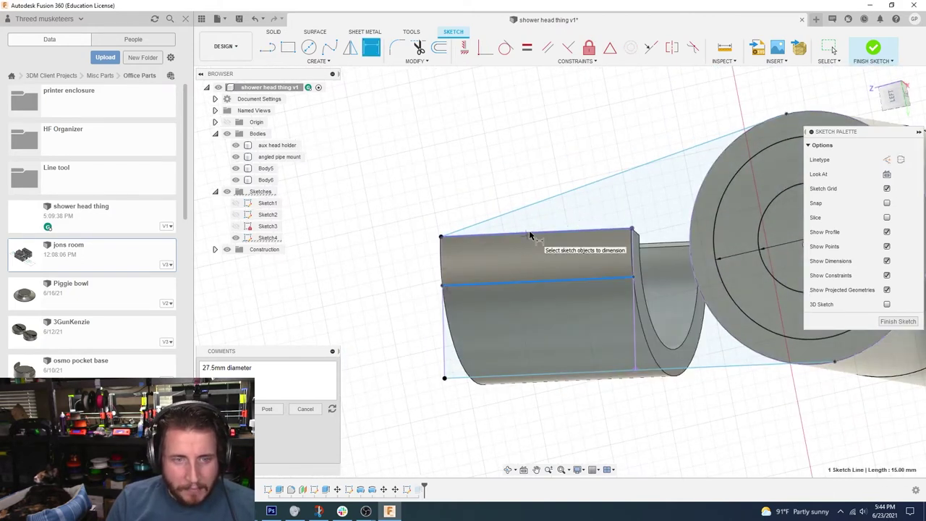
{"action": "left_click", "coordinate": [528, 235]}
{"action": "middle_click_drag", "start_coordinate": [529, 235], "coordinate": [405, 279], "text": "shift"}
{"action": "left_click", "coordinate": [405, 279]}
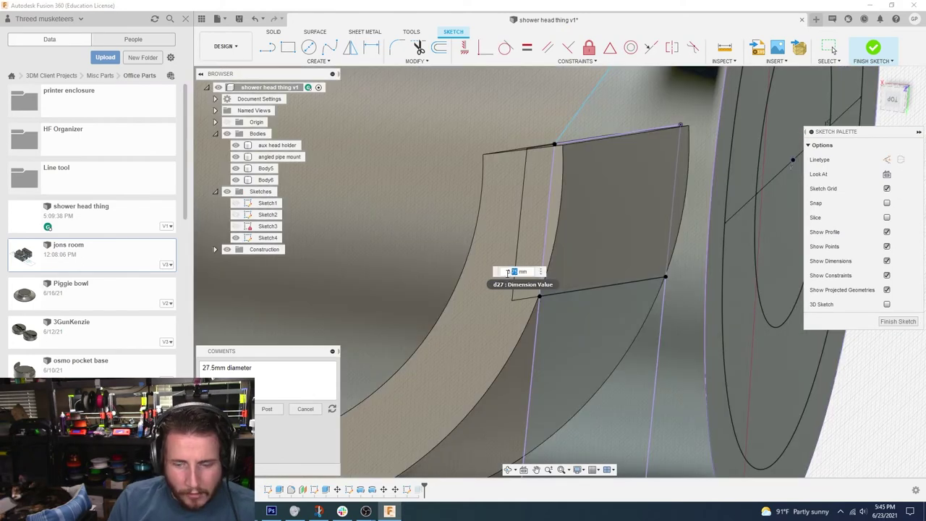
{"action": "key", "text": "Return"}
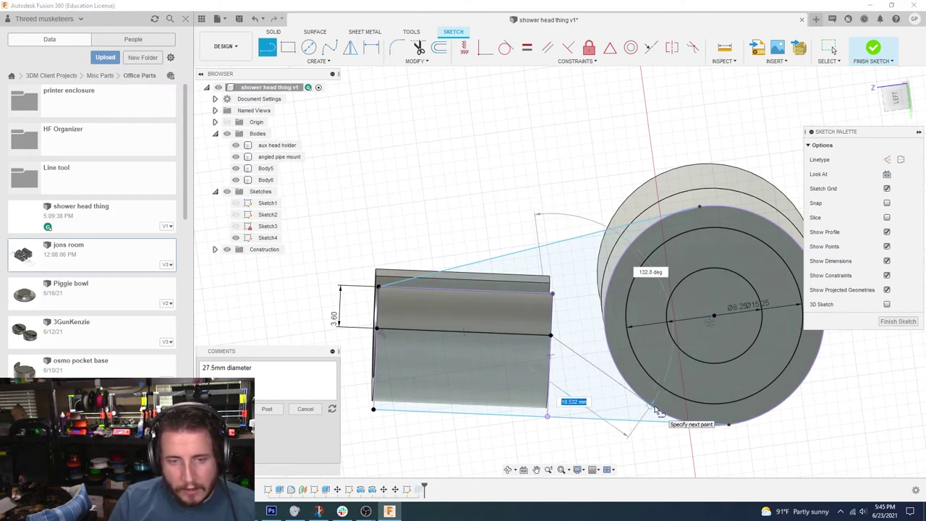
{"action": "middle_click_drag", "start_coordinate": [655, 410], "coordinate": [583, 310], "text": "shift"}
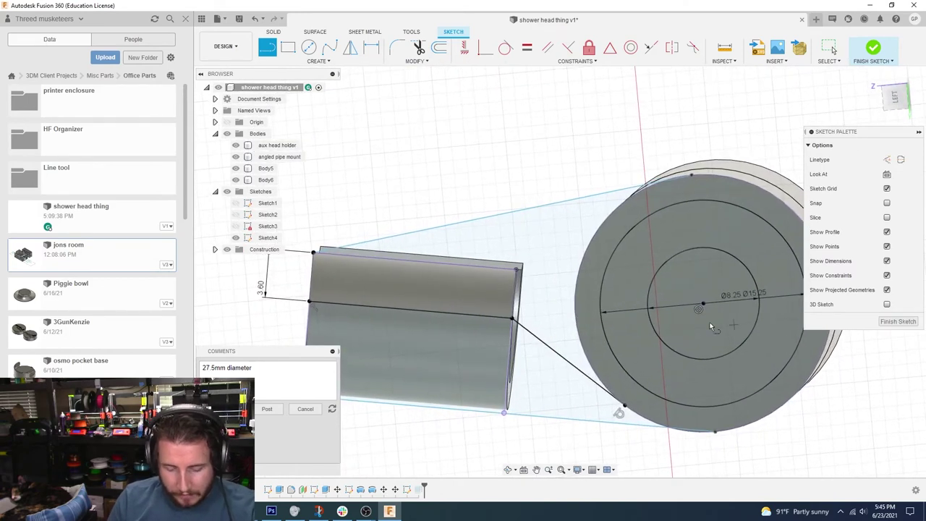
{"action": "key", "text": "o"}
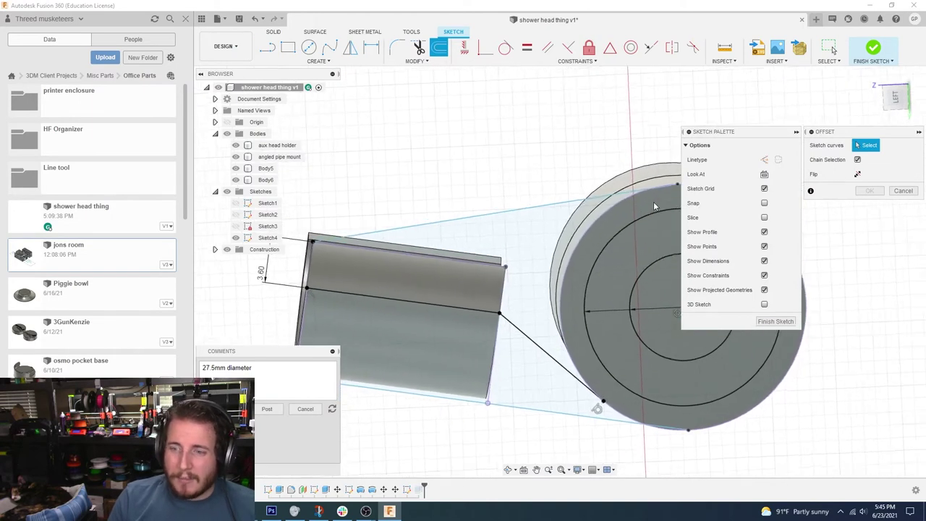
{"action": "middle_click_drag", "start_coordinate": [651, 210], "coordinate": [583, 202], "text": "shift"}
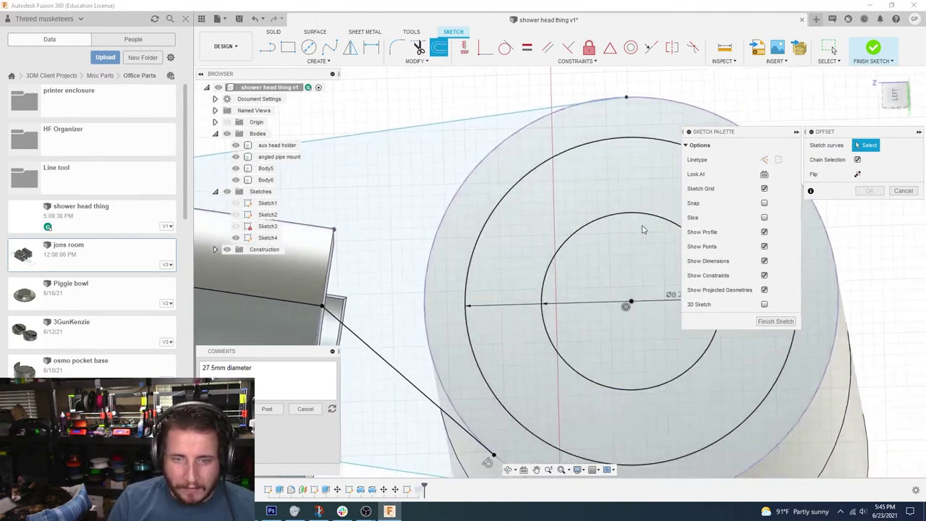
{"action": "key", "text": "Escape"}
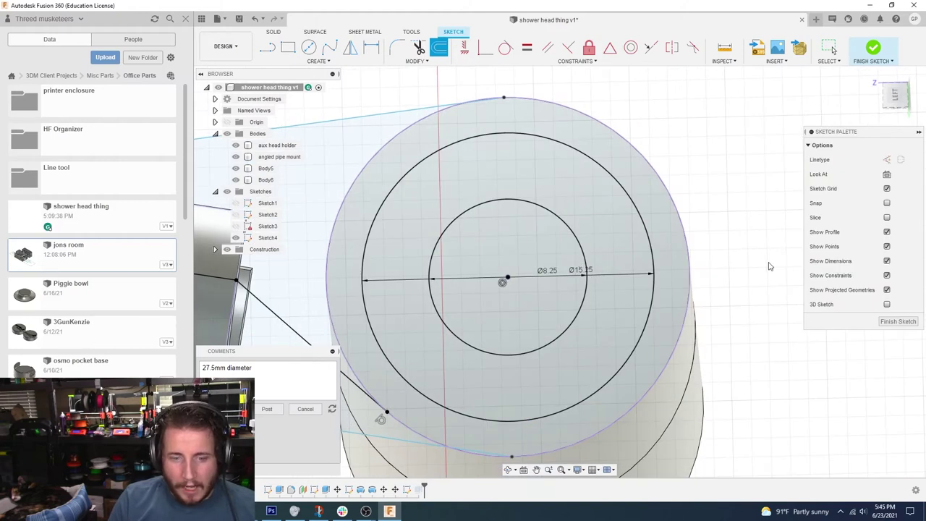
{"action": "key", "text": "Escape"}
Step: Offset the 15.25 mm circle outward by 0.25 mm and finish the sketch
{"action": "left_click", "coordinate": [644, 234]}
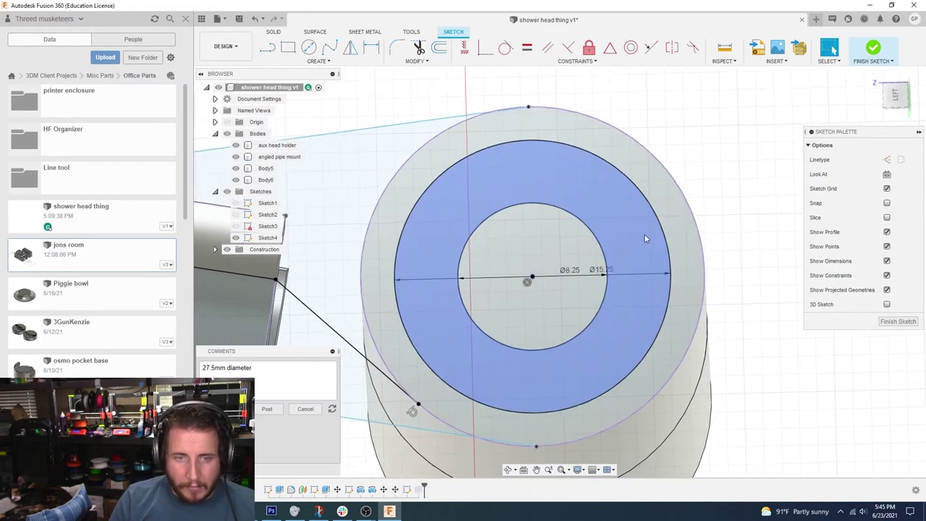
{"action": "key", "text": "o"}
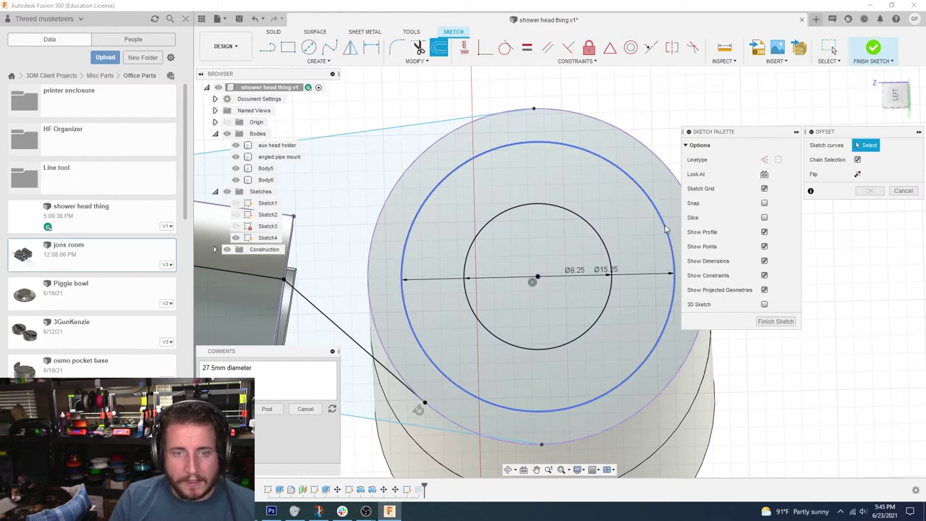
{"action": "left_click", "coordinate": [666, 231]}
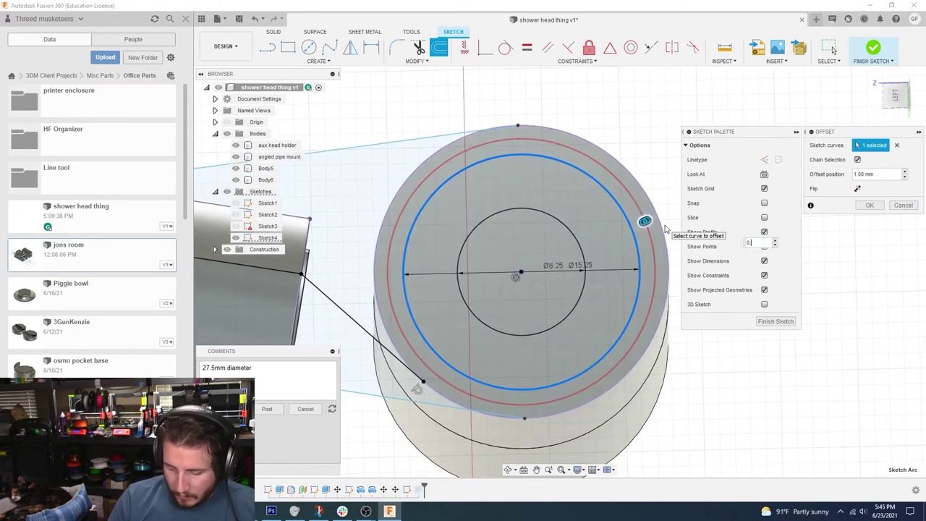
{"action": "type", "text": "0.25"}
{"action": "key", "text": "Return"}
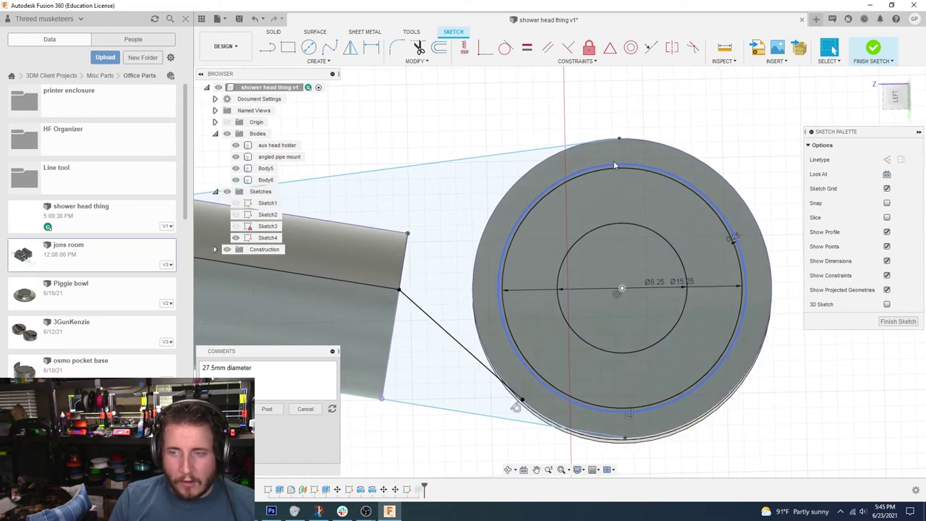
{"action": "left_click", "coordinate": [576, 159]}
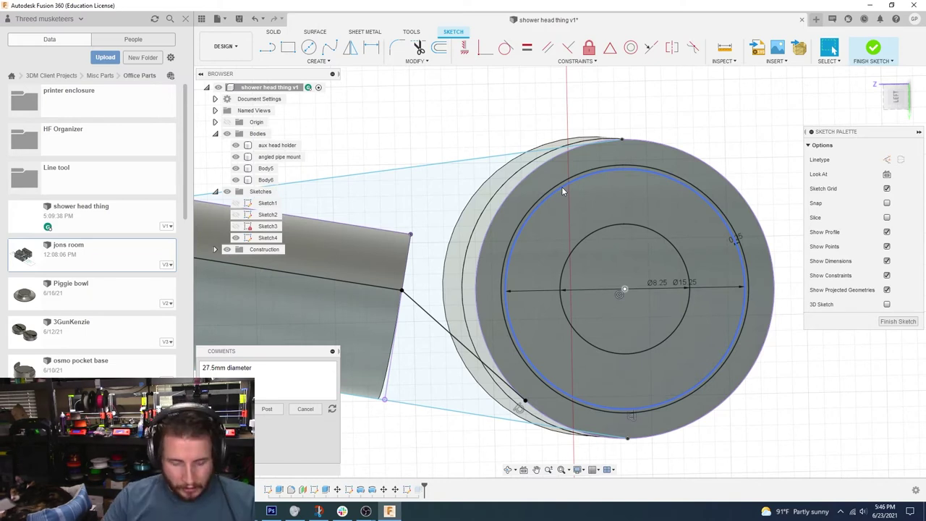
{"action": "left_click", "coordinate": [897, 321]}
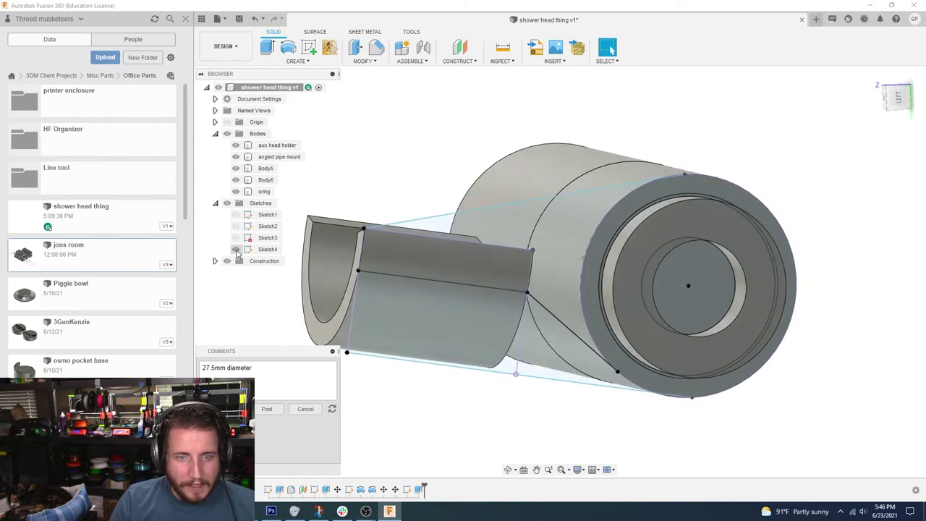
{"action": "key", "text": "e"}
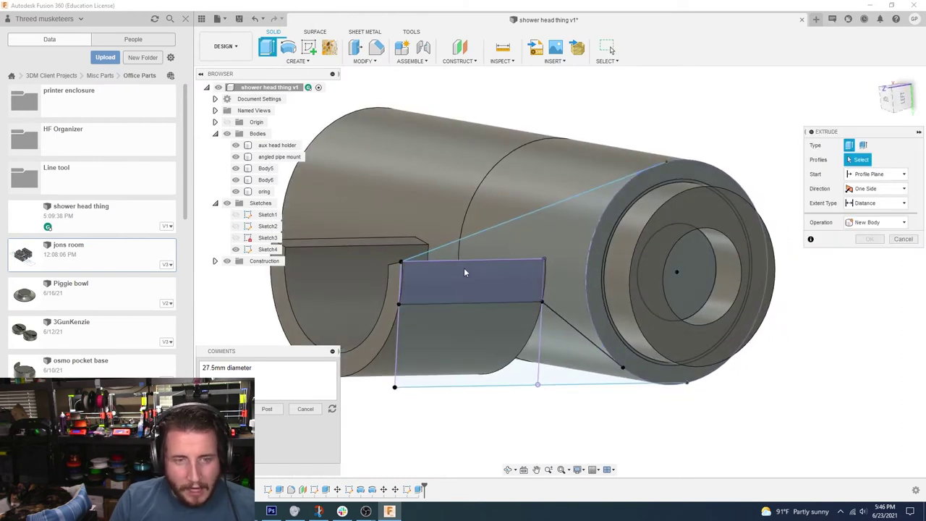
{"action": "left_click", "coordinate": [467, 268]}
{"action": "scroll", "coordinate": [564, 242], "scroll_direction": "up", "scroll_amount": 2}
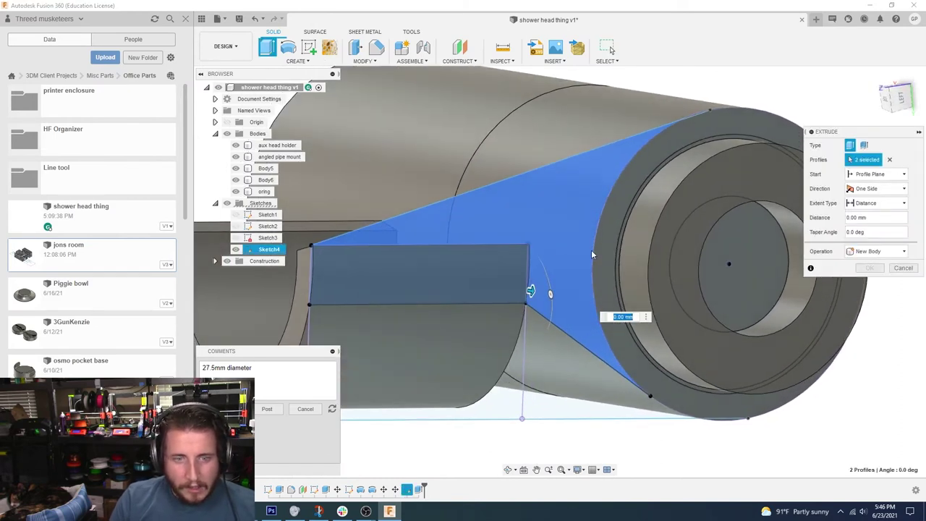
{"action": "left_click", "coordinate": [596, 246]}
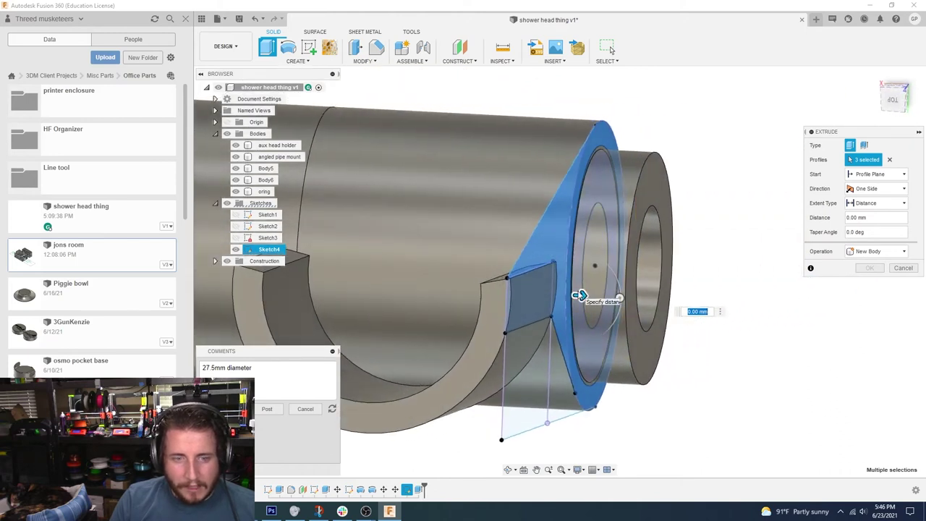
{"action": "left_click_drag", "start_coordinate": [578, 295], "coordinate": [641, 298]}
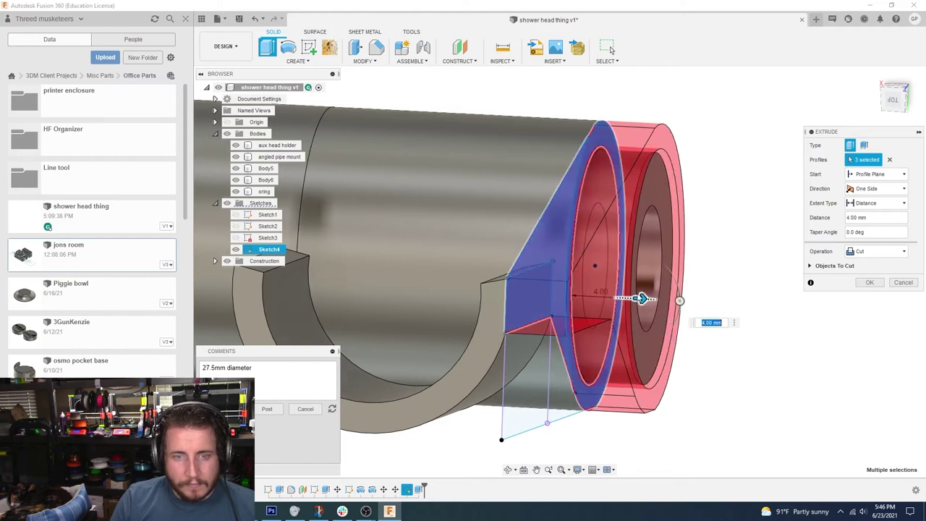
{"action": "middle_click_drag", "start_coordinate": [678, 300], "coordinate": [630, 319], "text": "shift"}
{"action": "left_click", "coordinate": [876, 251]}
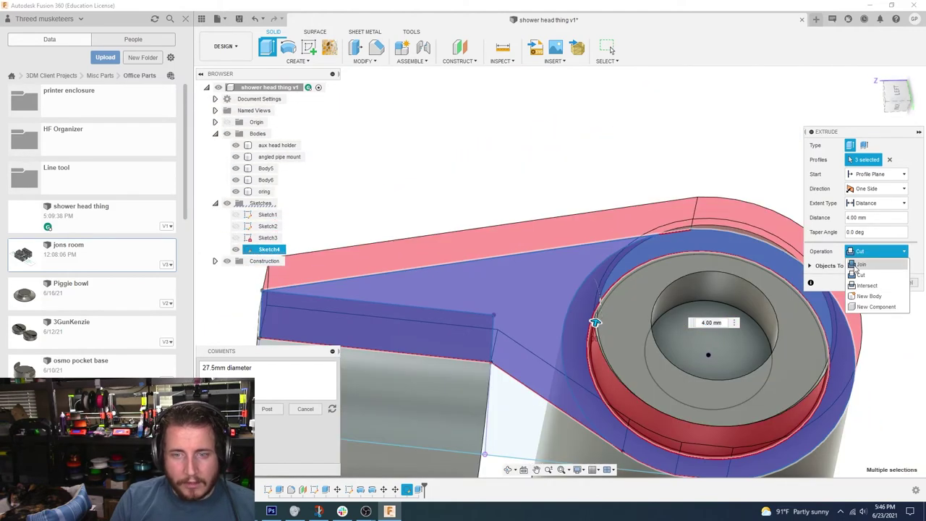
{"action": "left_click", "coordinate": [858, 286]}
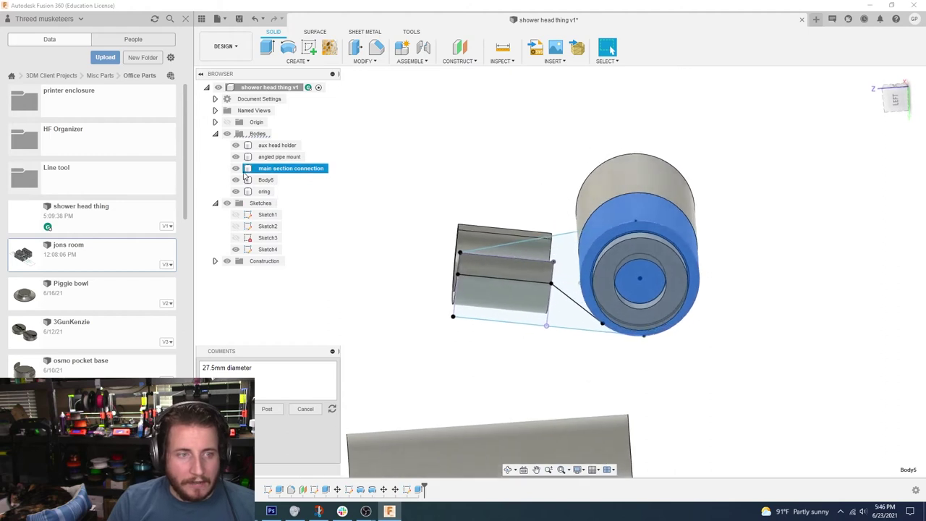
Step: Hide the main section connection body and set up an extrusion of the connecting arm and outer ring profiles from the ring's sketch
{"action": "left_click", "coordinate": [235, 169]}
{"action": "left_click", "coordinate": [492, 177]}
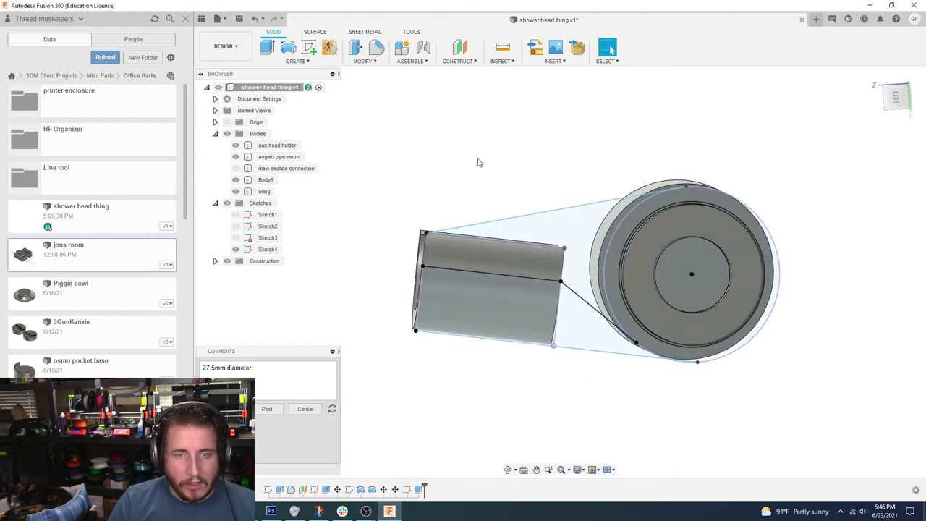
{"action": "key", "text": "e"}
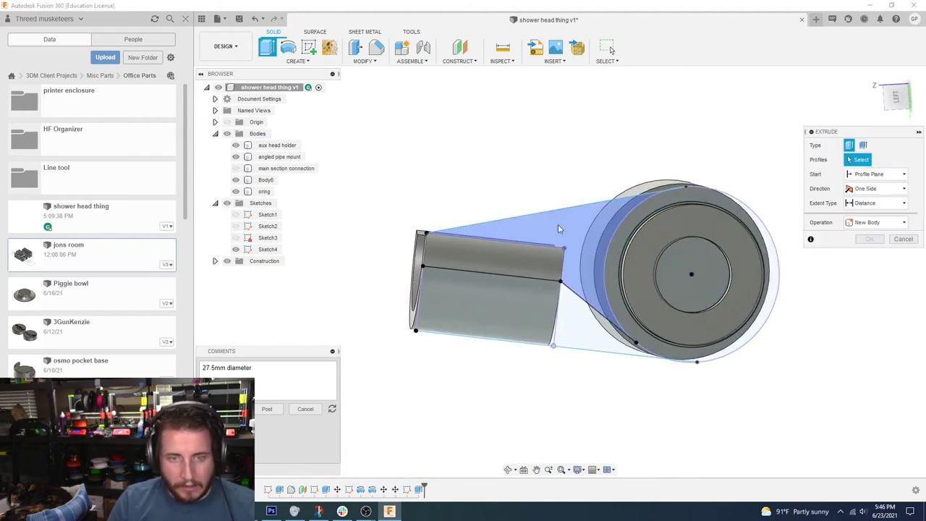
{"action": "mouse_move", "coordinate": [560, 226]}
{"action": "middle_mouse_down", "text": "shift"}
{"action": "mouse_move", "coordinate": [583, 234]}
{"action": "mouse_move", "coordinate": [557, 227]}
{"action": "mouse_move", "coordinate": [619, 221]}
{"action": "mouse_move", "coordinate": [493, 243]}
{"action": "middle_mouse_up", "text": "shift"}
{"action": "scroll", "coordinate": [557, 227], "scroll_direction": "up", "scroll_amount": 2}
{"action": "left_click", "coordinate": [556, 226]}
{"action": "left_click", "coordinate": [594, 196]}
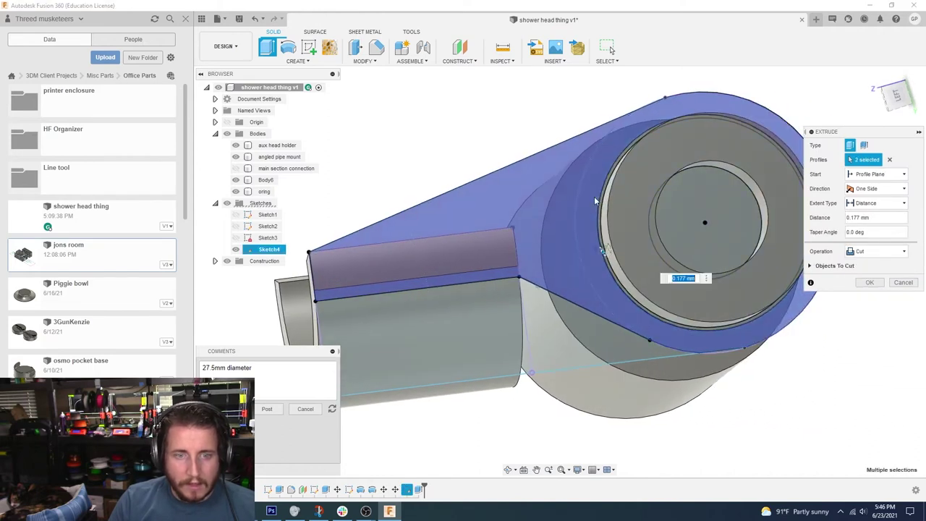
{"action": "middle_click_drag", "start_coordinate": [594, 196], "coordinate": [539, 258], "text": "shift"}
{"action": "left_click_drag", "start_coordinate": [539, 258], "coordinate": [590, 251]}
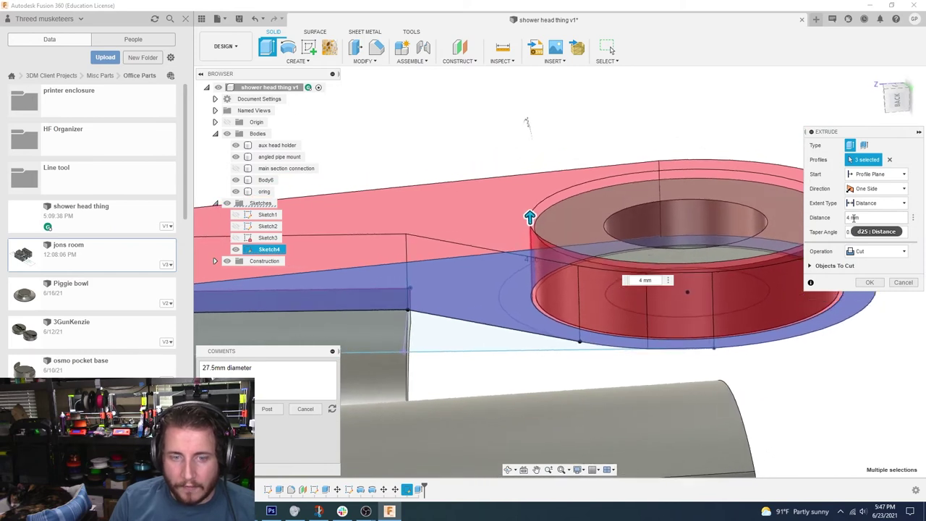
Step: Enter 3.5 mm as the extrusion distance, change it to 4 mm, and complete the arm and ring extrusion as a join
{"action": "key", "text": "BackSpace"}
{"action": "type", "text": "3.5"}
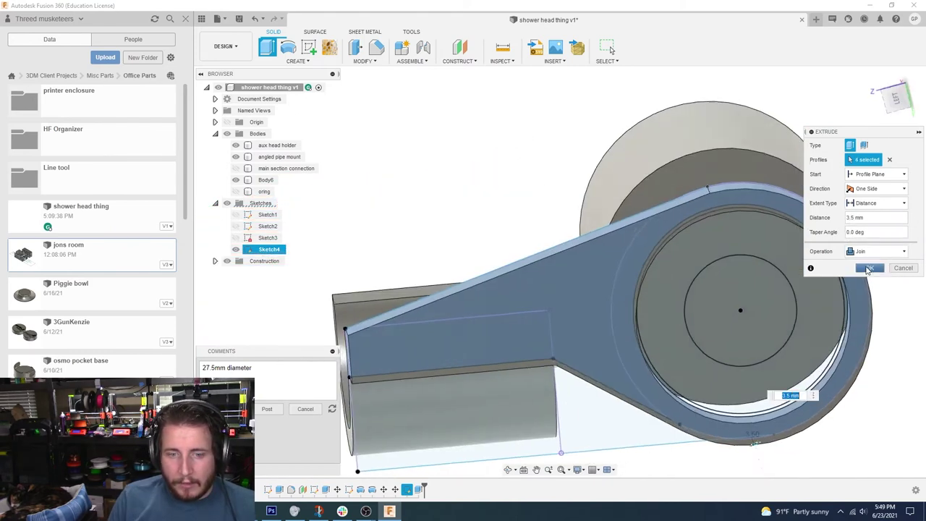
{"action": "middle_click_drag", "start_coordinate": [723, 282], "coordinate": [860, 231], "text": "shift"}
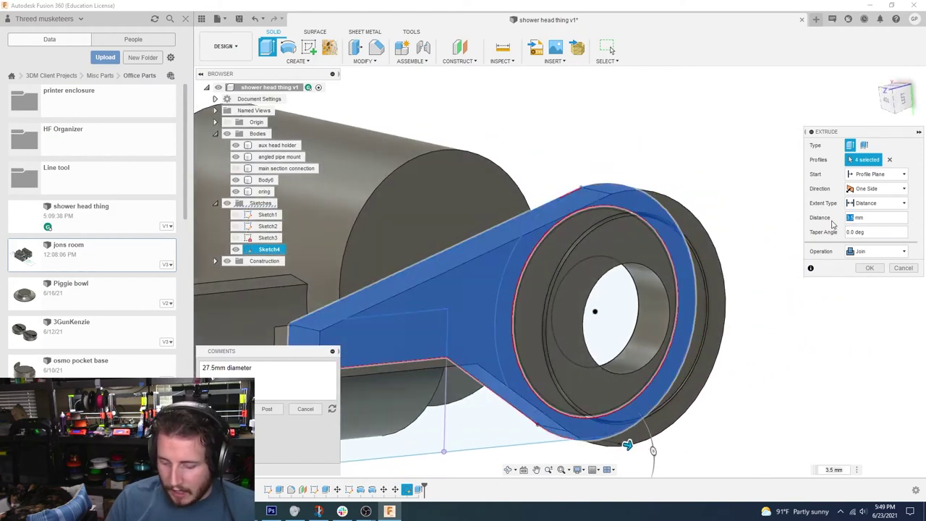
{"action": "type", "text": "4"}
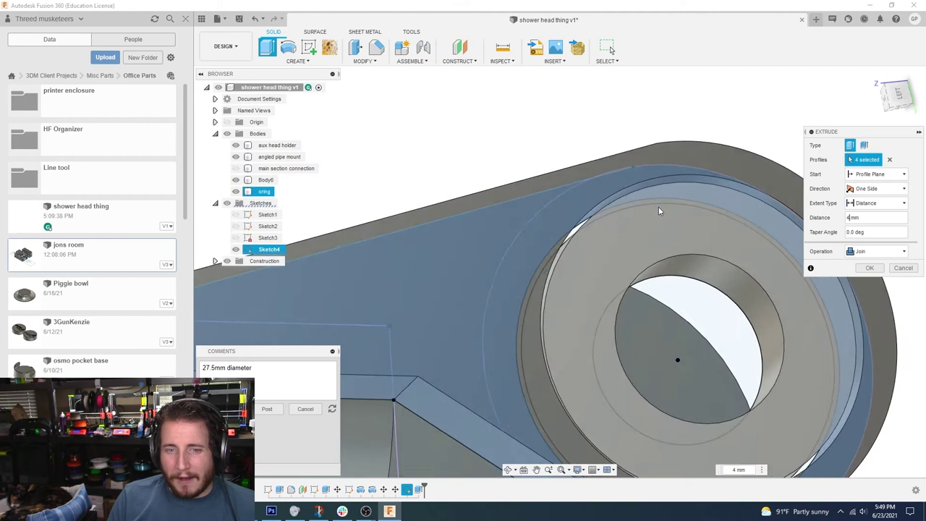
{"action": "middle_click_drag", "start_coordinate": [658, 210], "coordinate": [762, 230], "text": "shift"}
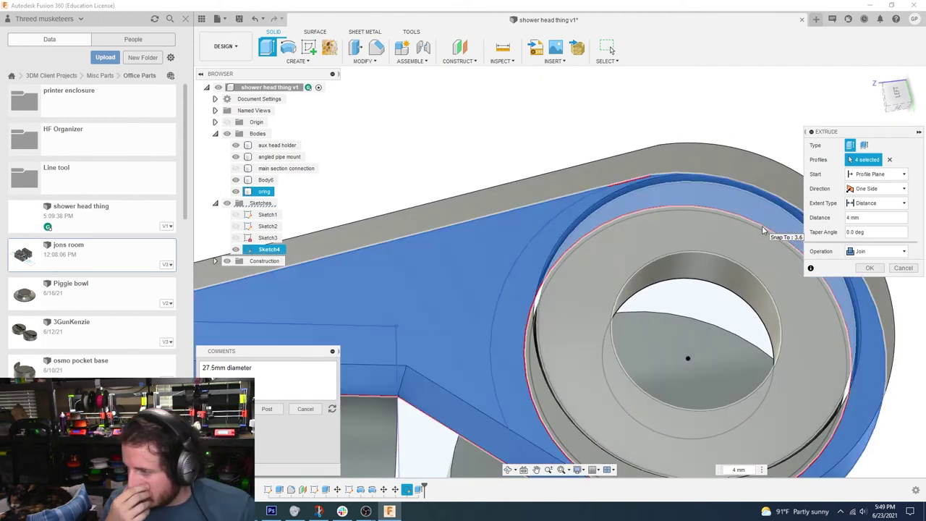
{"action": "middle_click_drag", "start_coordinate": [762, 231], "coordinate": [851, 230], "text": "shift"}
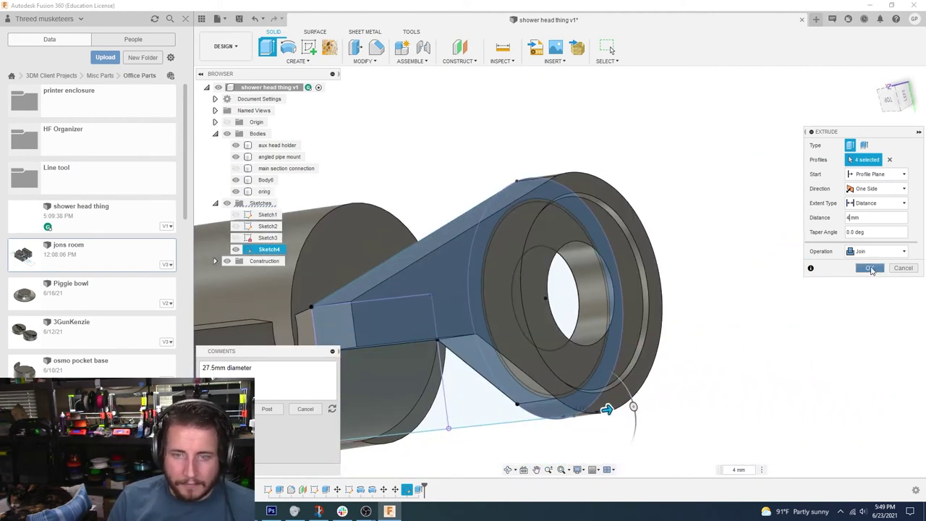
{"action": "left_click", "coordinate": [871, 268]}
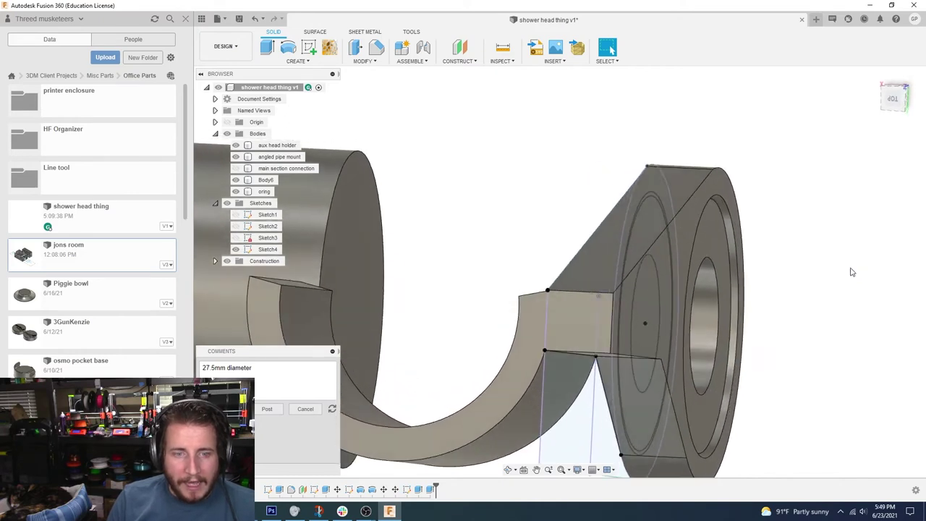
Step: Extrude the arm profile between the ring and the angled pipe mount as a 0.50 mm cut
{"action": "middle_click_drag", "start_coordinate": [851, 272], "coordinate": [757, 298], "text": "shift"}
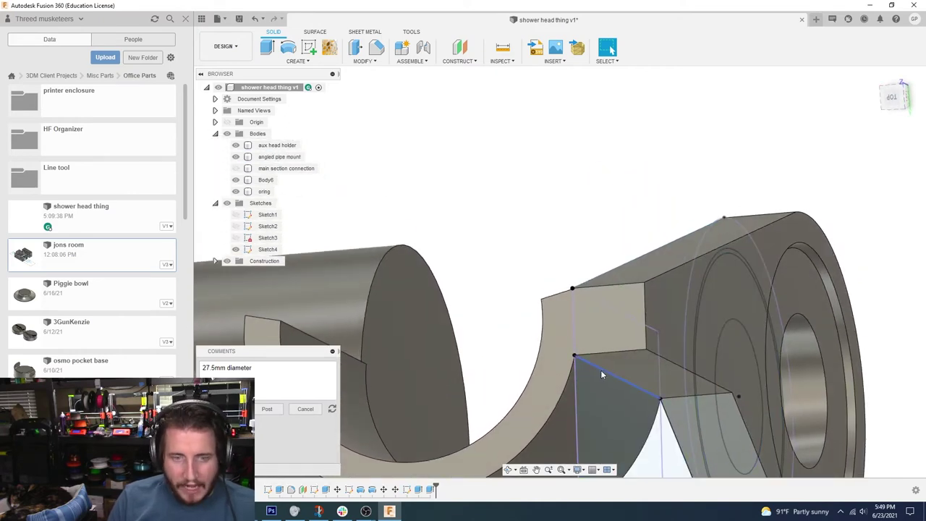
{"action": "middle_click_drag", "start_coordinate": [601, 369], "coordinate": [527, 317], "text": "shift"}
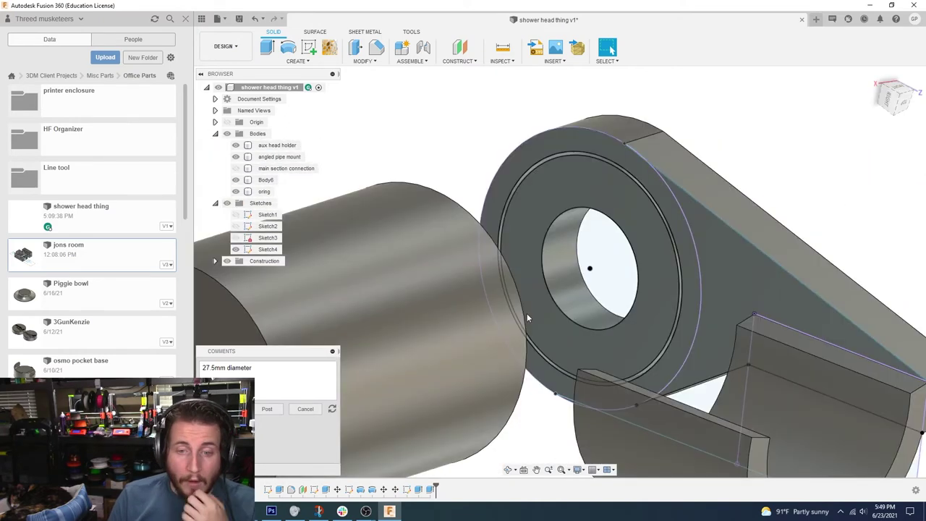
{"action": "key", "text": "e"}
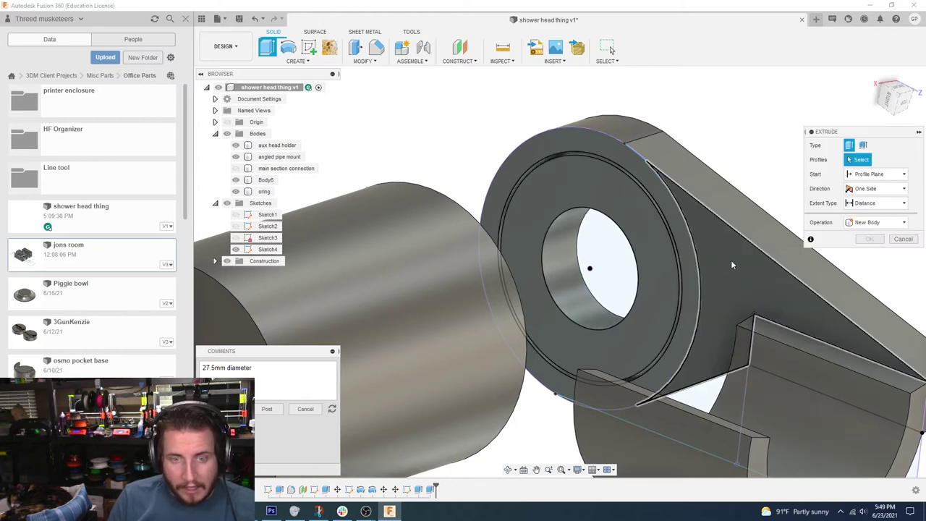
{"action": "left_click", "coordinate": [743, 258]}
{"action": "middle_click_drag", "start_coordinate": [744, 257], "coordinate": [581, 384], "text": "shift"}
{"action": "left_click_drag", "start_coordinate": [580, 385], "coordinate": [589, 384]}
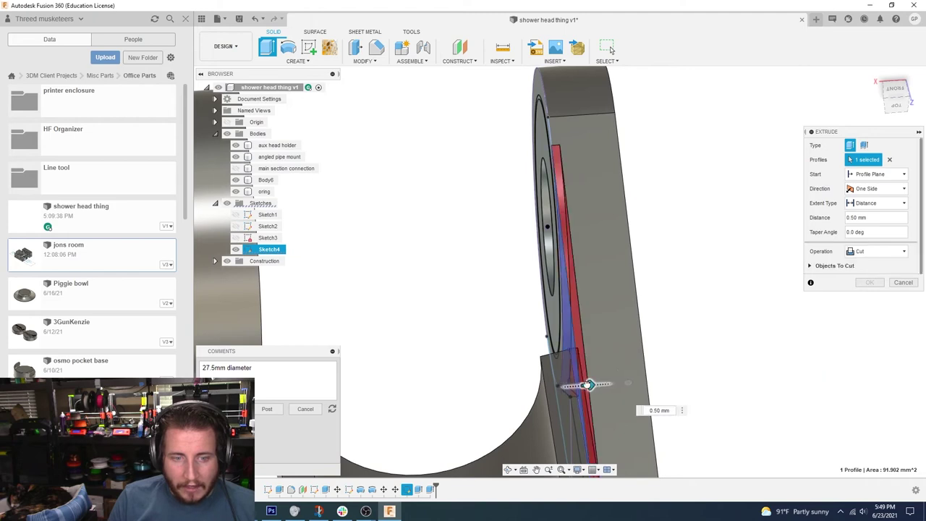
{"action": "mouse_move", "coordinate": [589, 384]}
{"action": "middle_mouse_down", "text": "shift"}
{"action": "mouse_move", "coordinate": [558, 377]}
{"action": "mouse_move", "coordinate": [600, 381]}
{"action": "mouse_move", "coordinate": [638, 335]}
{"action": "mouse_move", "coordinate": [657, 349]}
{"action": "mouse_move", "coordinate": [645, 327]}
{"action": "mouse_move", "coordinate": [646, 364]}
{"action": "mouse_move", "coordinate": [610, 335]}
{"action": "mouse_move", "coordinate": [588, 295]}
{"action": "mouse_move", "coordinate": [637, 293]}
{"action": "middle_mouse_up", "text": "shift"}
{"action": "left_click", "coordinate": [868, 283]}
{"action": "mouse_move", "coordinate": [866, 283]}
{"action": "middle_mouse_down", "text": "shift"}
{"action": "mouse_move", "coordinate": [717, 354]}
{"action": "mouse_move", "coordinate": [664, 339]}
{"action": "mouse_move", "coordinate": [686, 277]}
{"action": "middle_mouse_up", "text": "shift"}
{"action": "left_click", "coordinate": [682, 204], "text": "ctrl"}
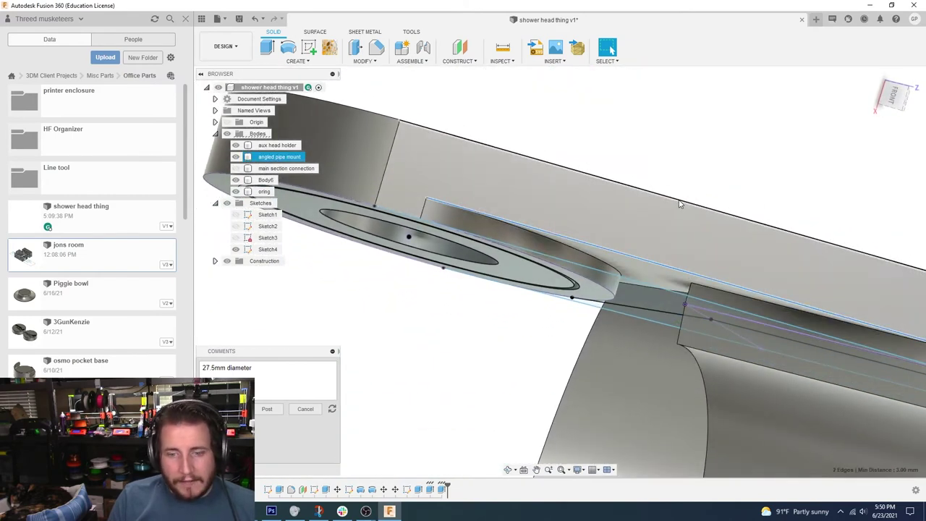
{"action": "scroll", "coordinate": [689, 203], "scroll_direction": "down", "scroll_amount": 6}
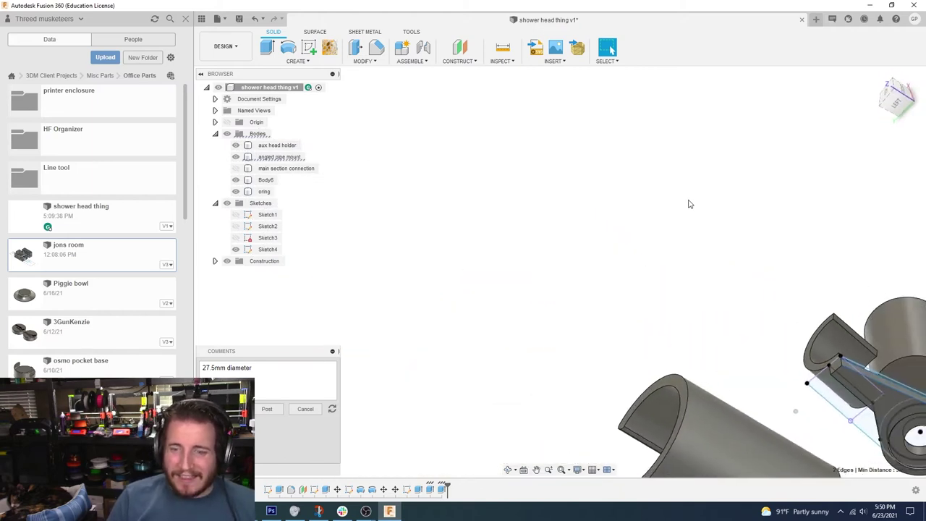
{"action": "left_click", "coordinate": [568, 243]}
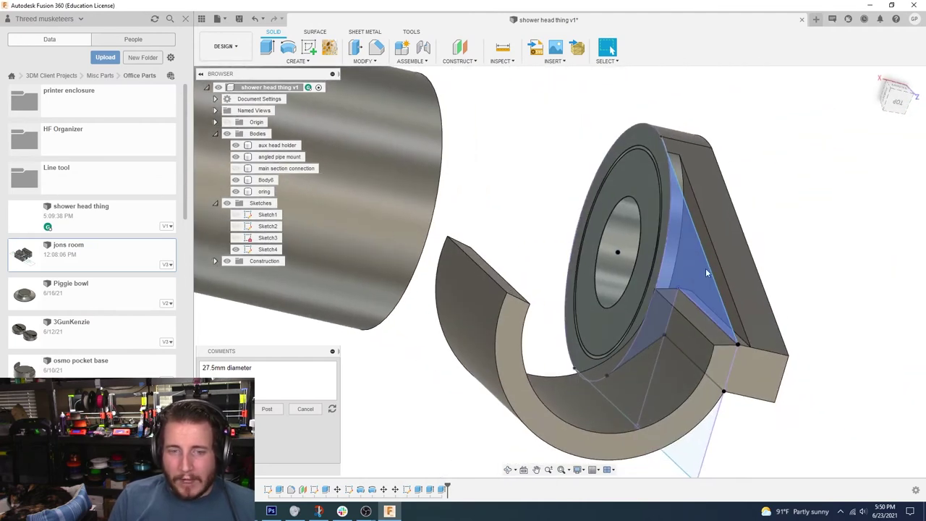
{"action": "left_click", "coordinate": [707, 273]}
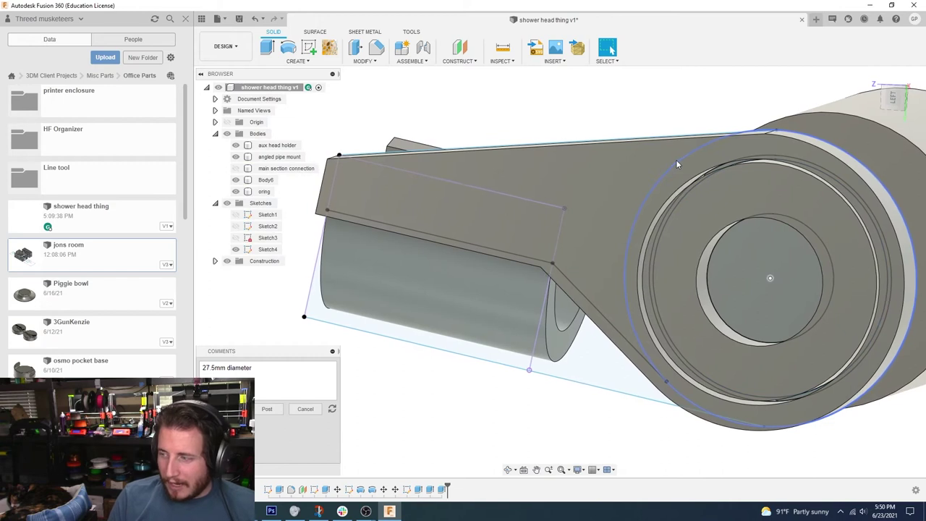
{"action": "left_click", "coordinate": [675, 159]}
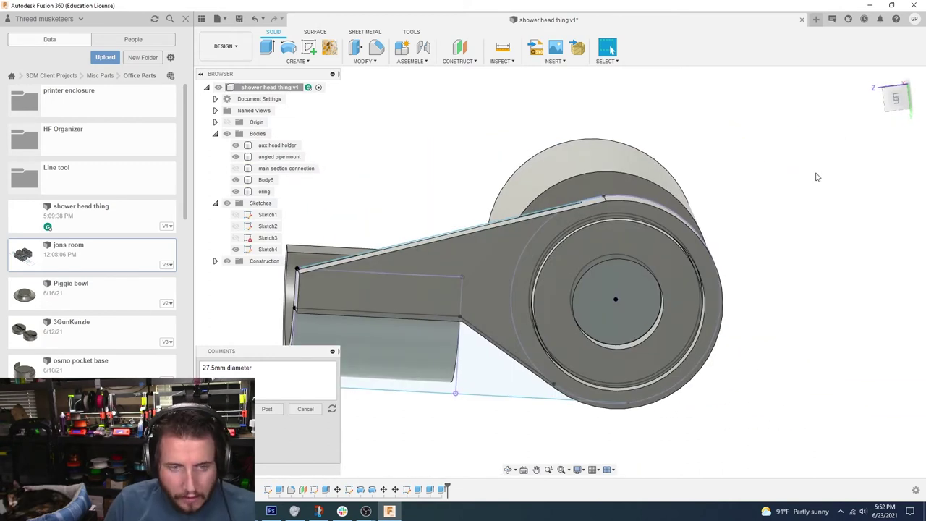
Step: Set up an extrusion of the ring's concentric sketch profiles, leaving out the central hole, and show the angled pipe mount body
{"action": "key", "text": "e"}
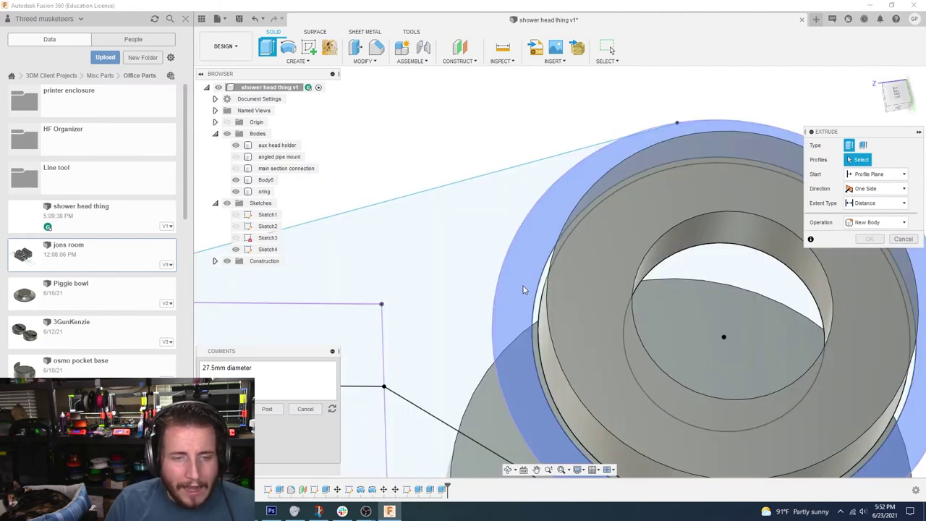
{"action": "left_click", "coordinate": [523, 286]}
{"action": "left_click", "coordinate": [535, 313]}
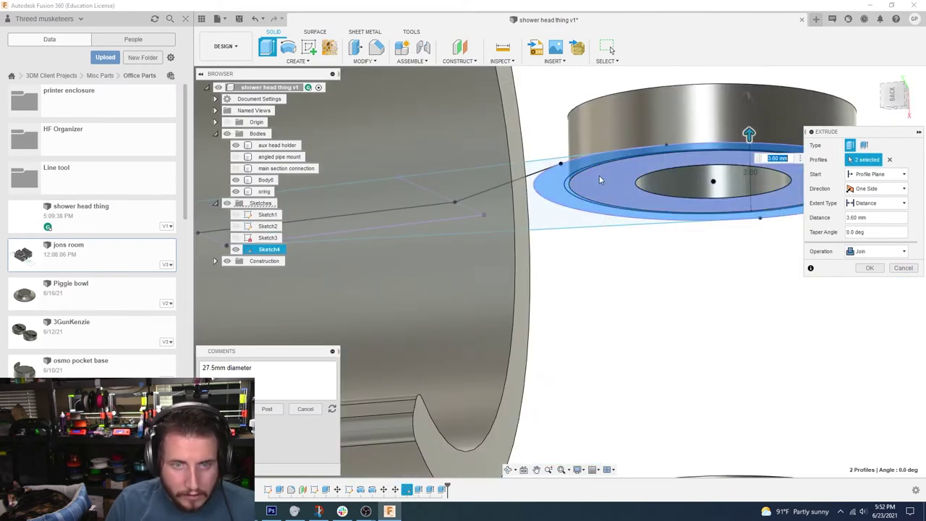
{"action": "left_click", "coordinate": [600, 176]}
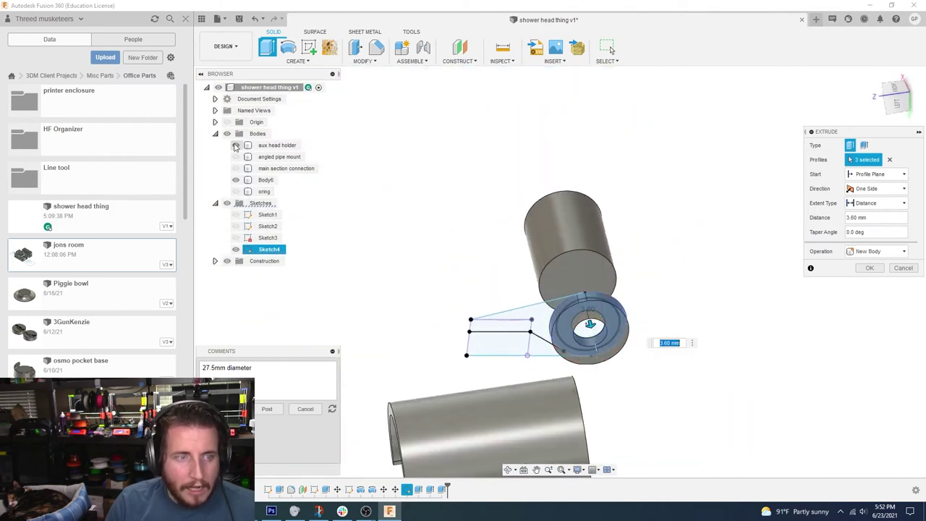
{"action": "left_click", "coordinate": [235, 156]}
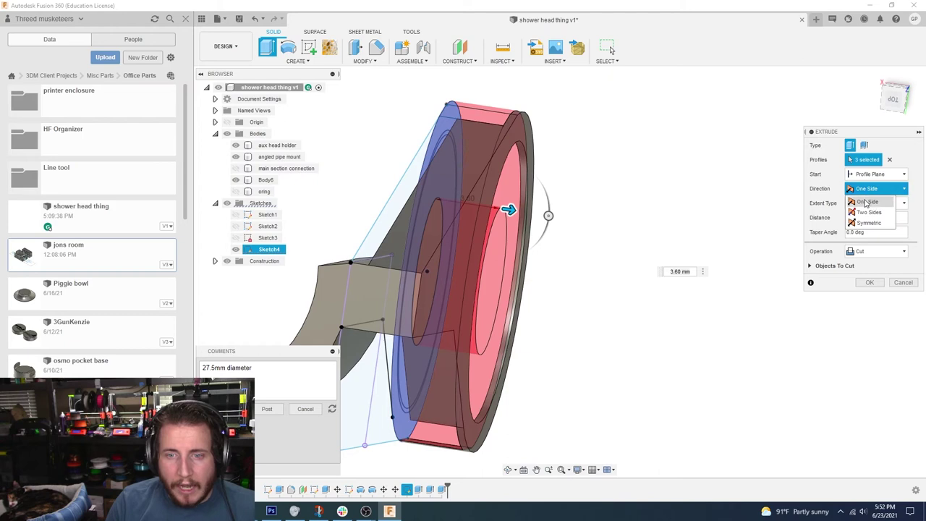
Step: Start the ring extrusion at a 4 mm offset from the profile plane and extrude it 1.2 mm as a join
{"action": "left_click", "coordinate": [872, 209]}
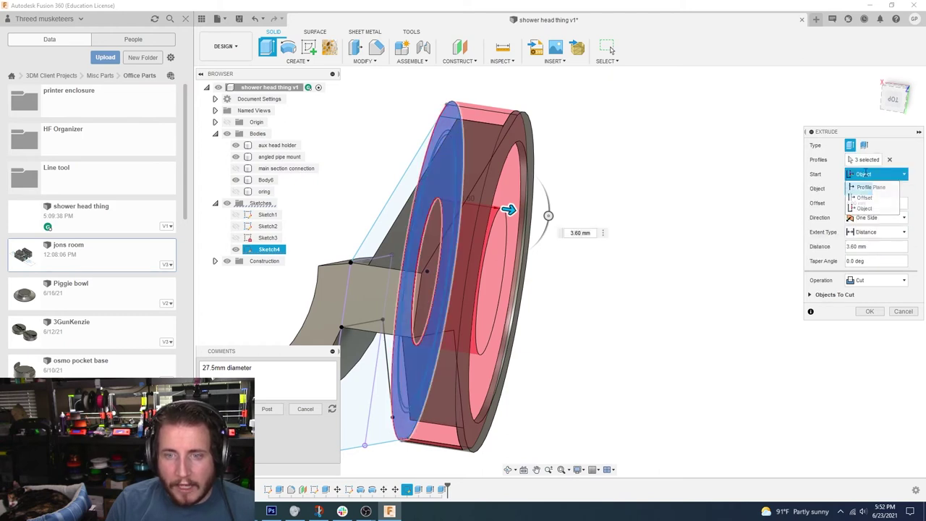
{"action": "left_click", "coordinate": [871, 198]}
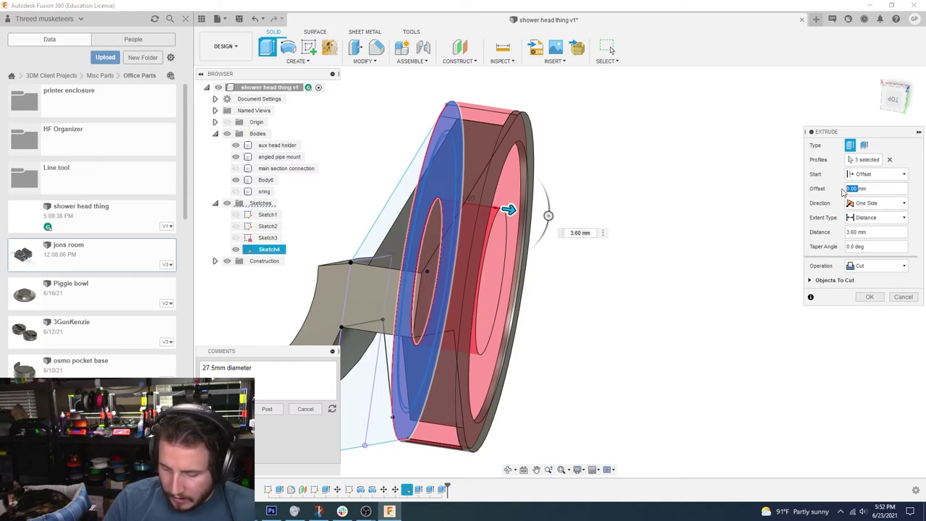
{"action": "left_click", "coordinate": [748, 368]}
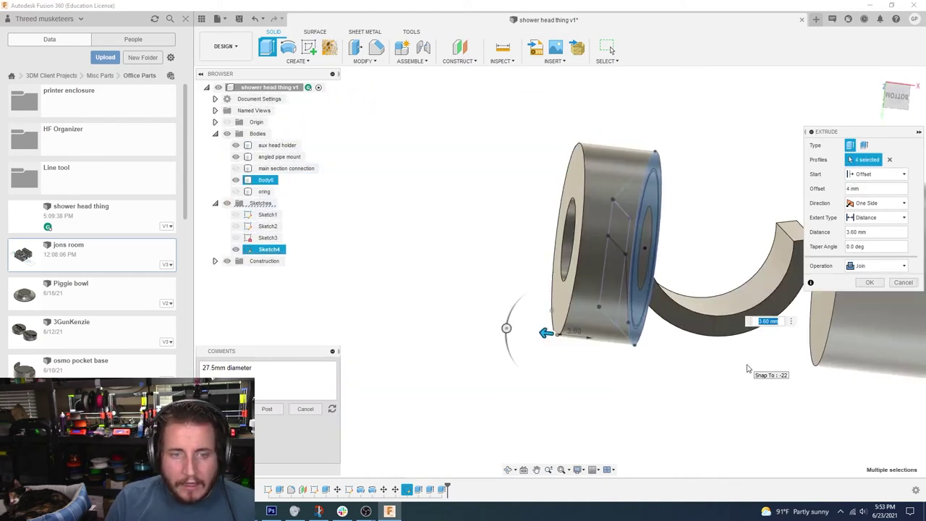
{"action": "scroll", "coordinate": [748, 368], "scroll_direction": "up", "scroll_amount": 3}
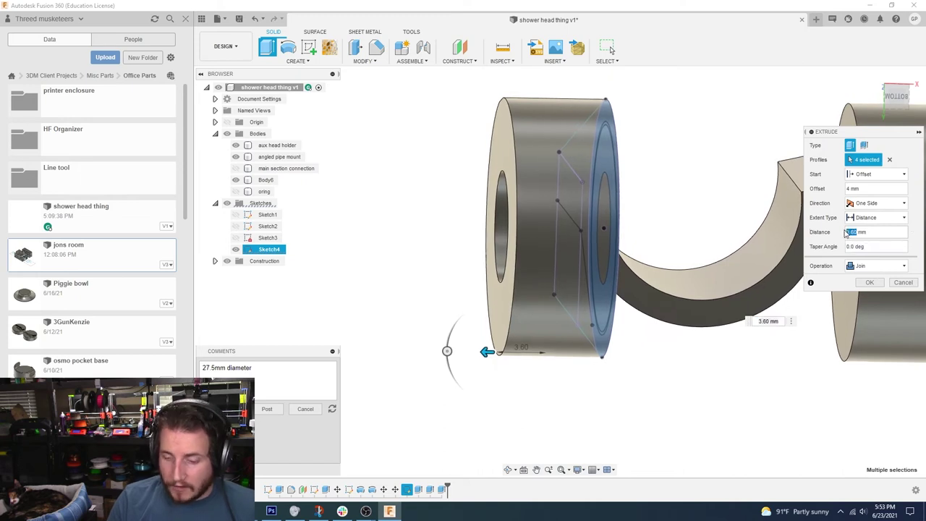
{"action": "key", "text": "BackSpace"}
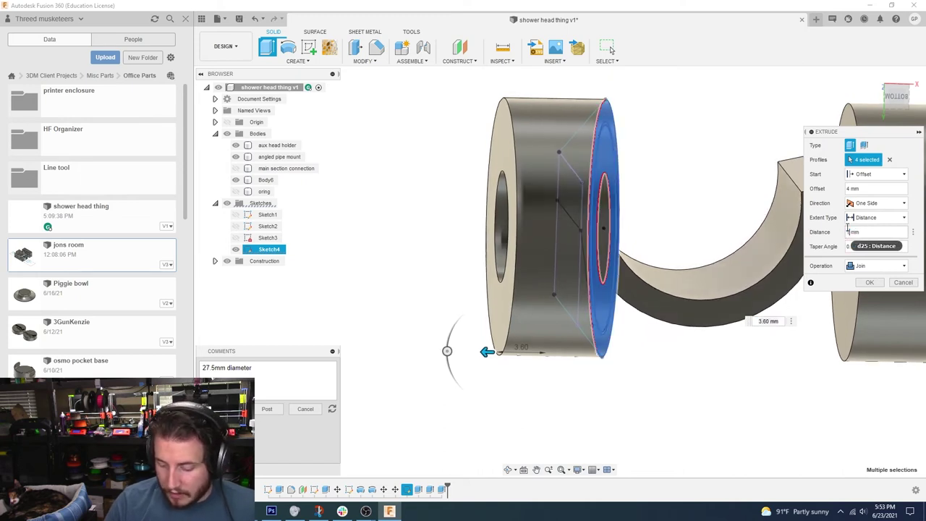
{"action": "type", "text": "1.2"}
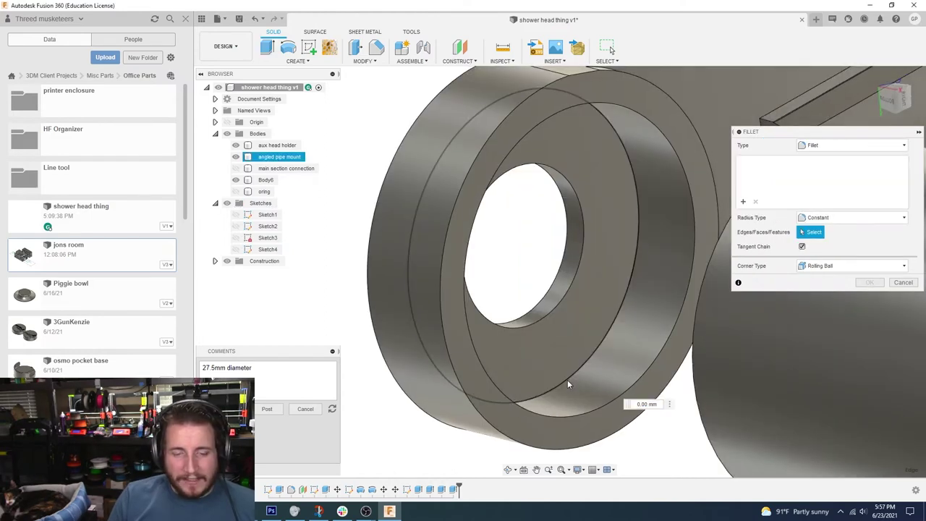
Step: Fillet the inner edge where the ring recess's wall meets its floor with a 1 mm radius
{"action": "left_click", "coordinate": [563, 381]}
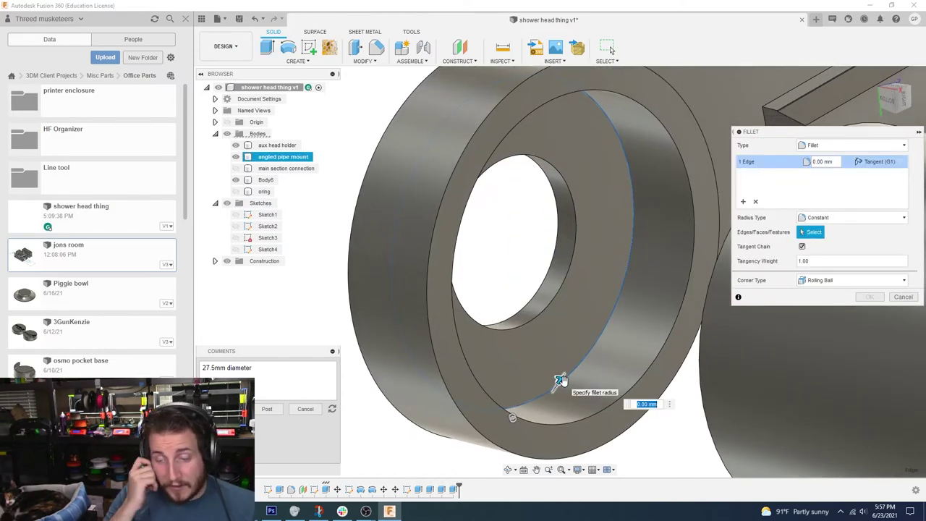
{"action": "type", "text": "1"}
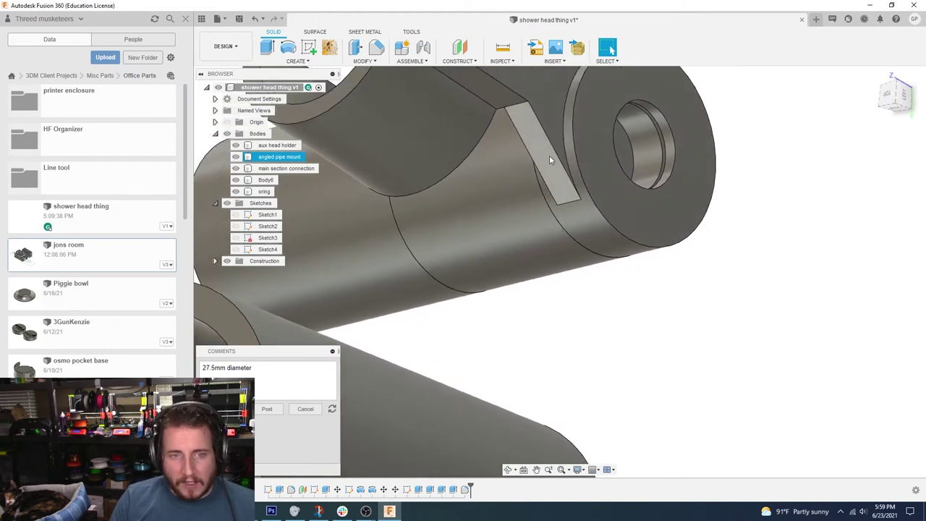
Step: Extrude the flat outer face of the angled pipe mount's arm and ring 1.20 mm as a join
{"action": "key", "text": "e"}
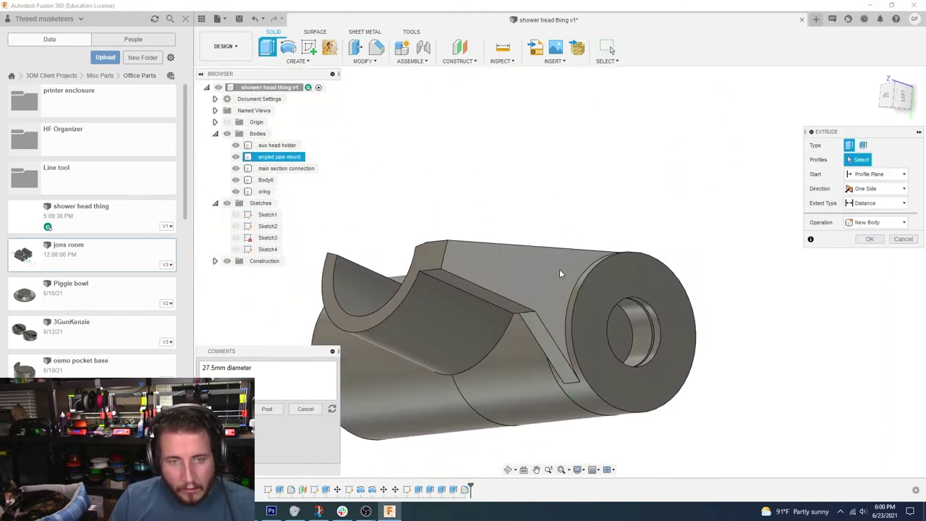
{"action": "left_click", "coordinate": [559, 269]}
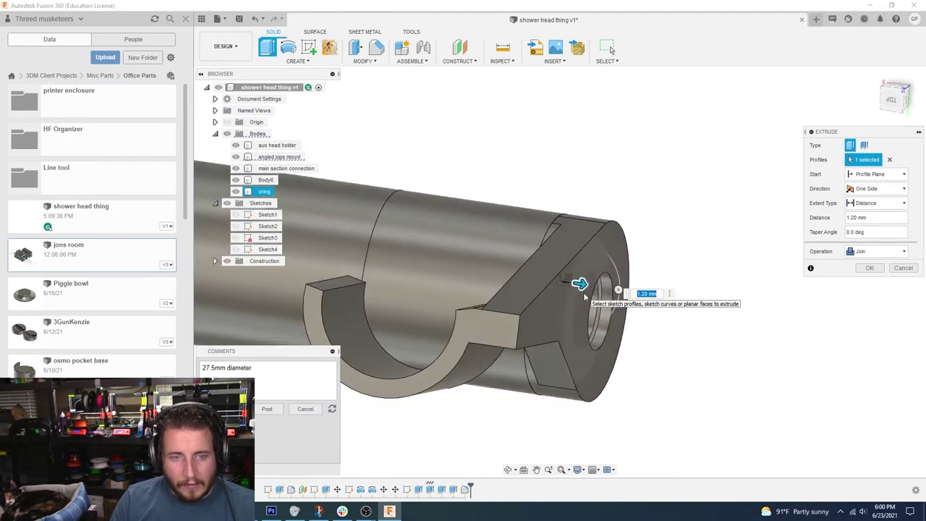
{"action": "left_click", "coordinate": [869, 268]}
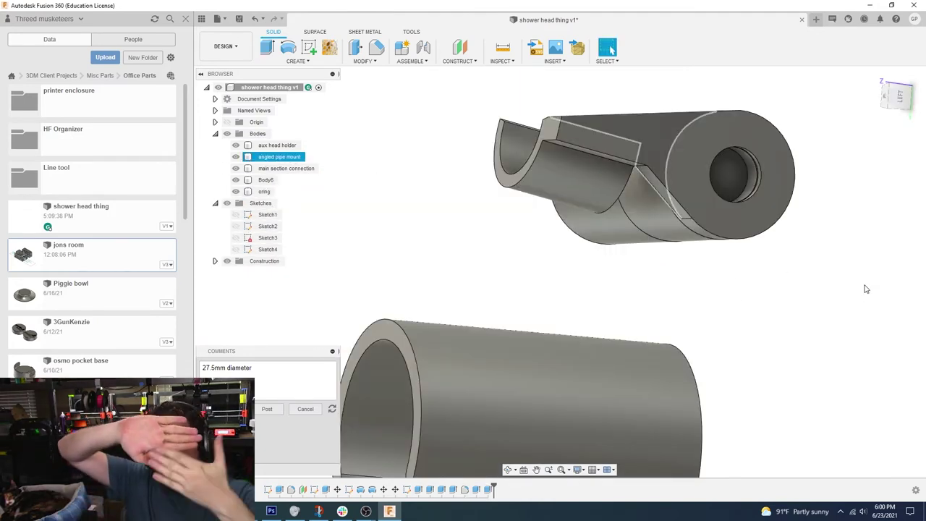
Step: Rename Body6 as "other side, irrelevant"
{"action": "scroll", "coordinate": [578, 369], "scroll_direction": "down", "scroll_amount": 3}
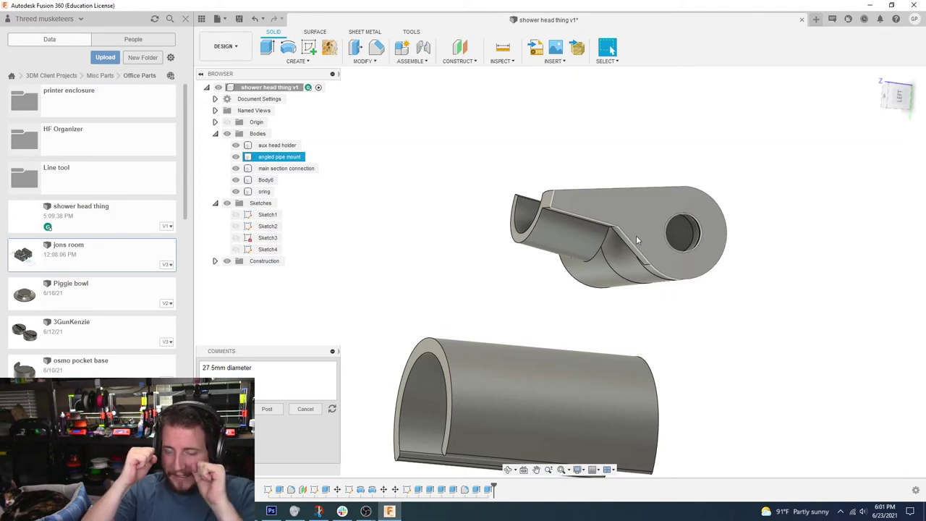
{"action": "scroll", "coordinate": [519, 313], "scroll_direction": "up", "scroll_amount": 5}
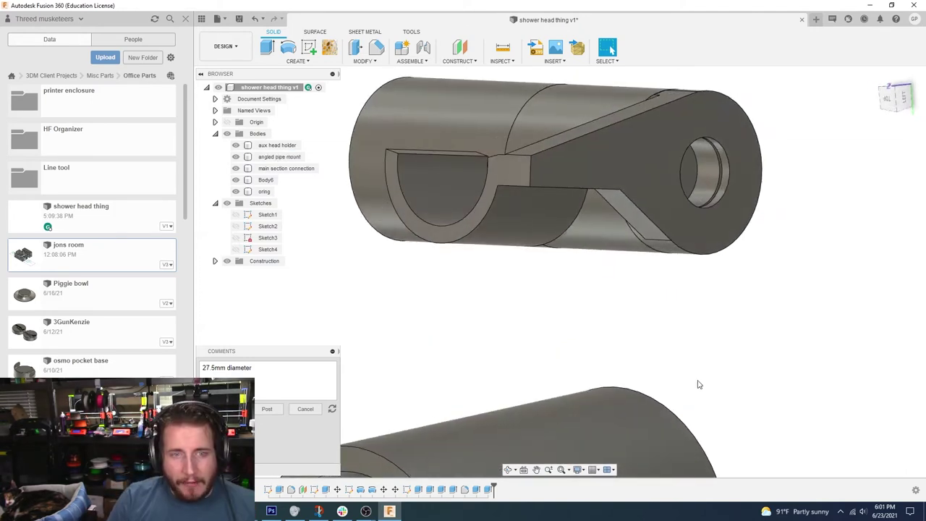
{"action": "middle_click_drag", "start_coordinate": [519, 312], "coordinate": [347, 239], "text": "shift"}
{"action": "left_click", "coordinate": [262, 181]}
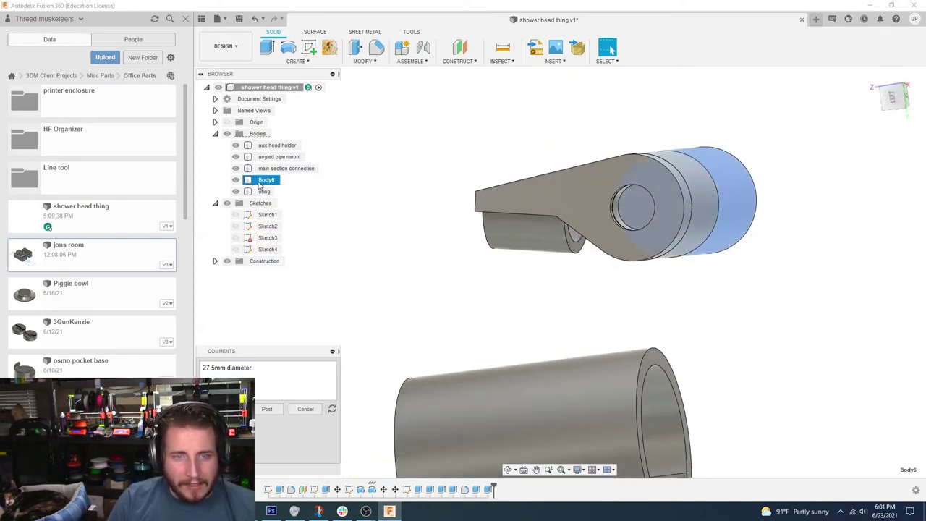
{"action": "double_click", "coordinate": [265, 181]}
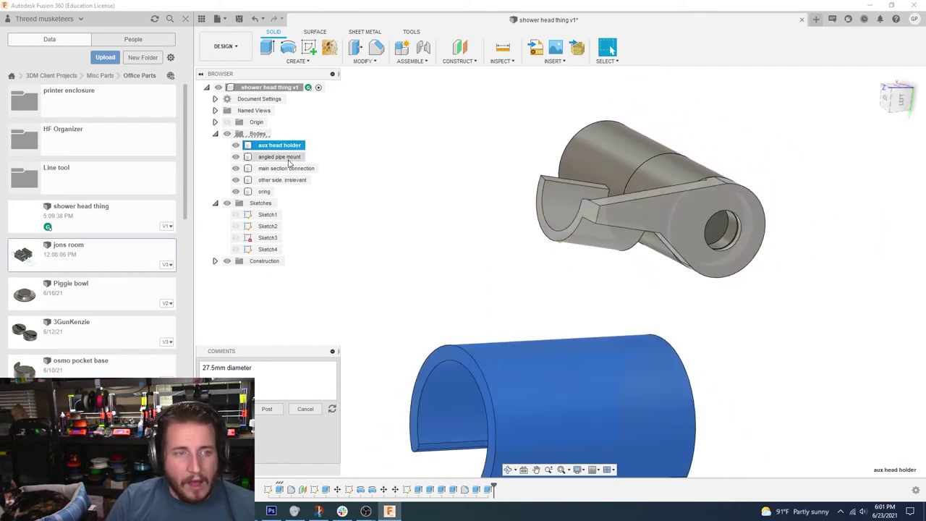
Step: Examine the angled pipe mount's arm and clip in relation to the large clip and the cylindrical bodies
{"action": "left_click", "coordinate": [283, 157]}
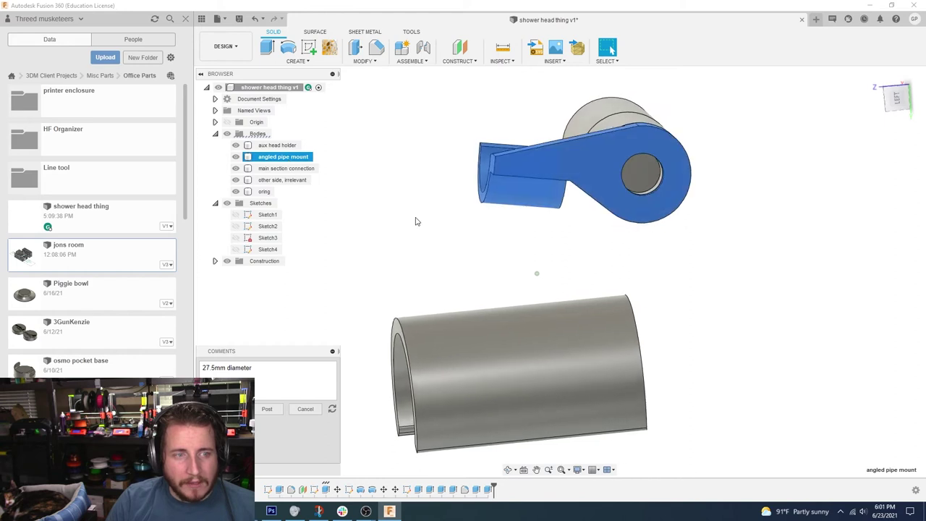
{"action": "left_click", "coordinate": [415, 221]}
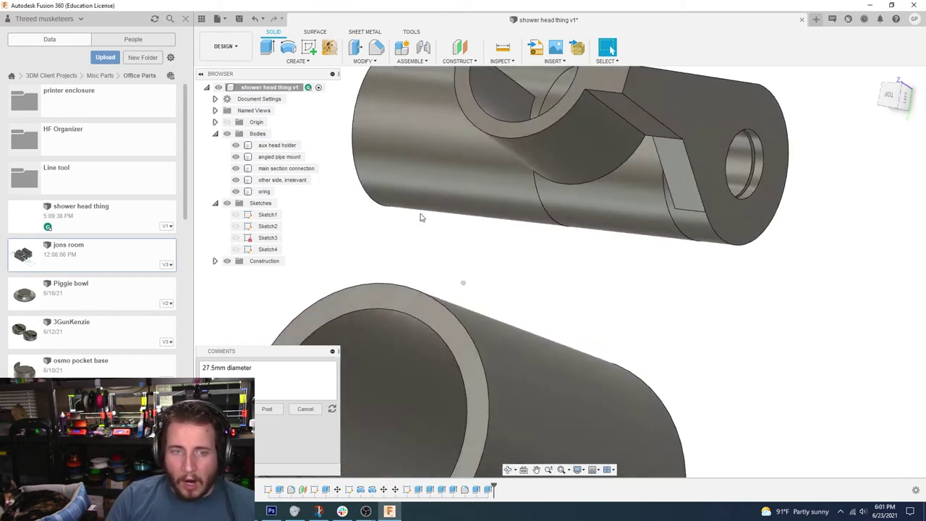
{"action": "middle_click_drag", "start_coordinate": [421, 217], "coordinate": [504, 251], "text": "shift"}
{"action": "scroll", "coordinate": [504, 260], "scroll_direction": "down", "scroll_amount": 3}
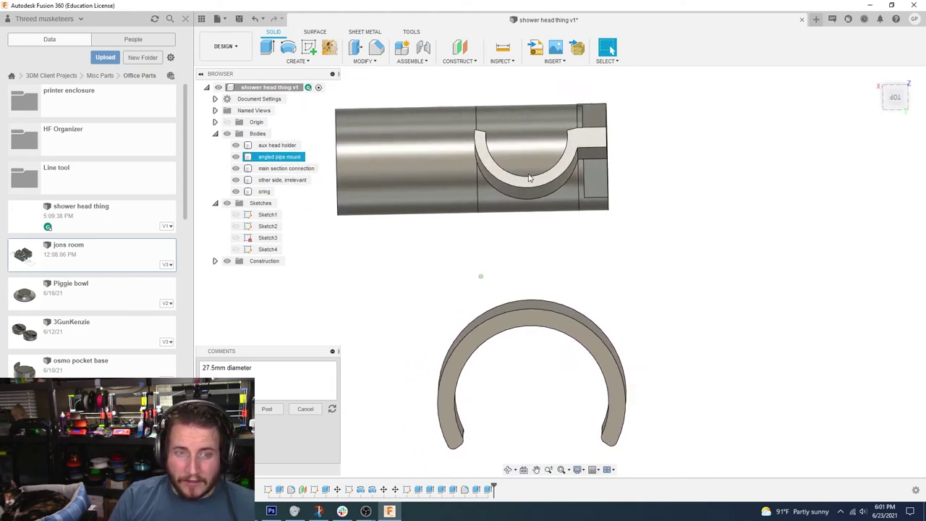
{"action": "left_click", "coordinate": [531, 199]}
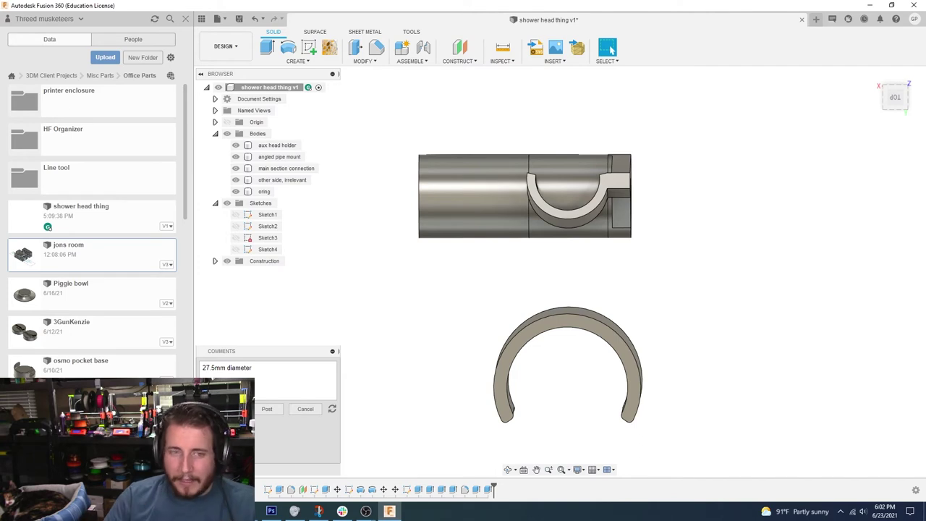
{"action": "middle_click_drag", "start_coordinate": [694, 282], "coordinate": [542, 337], "text": "shift"}
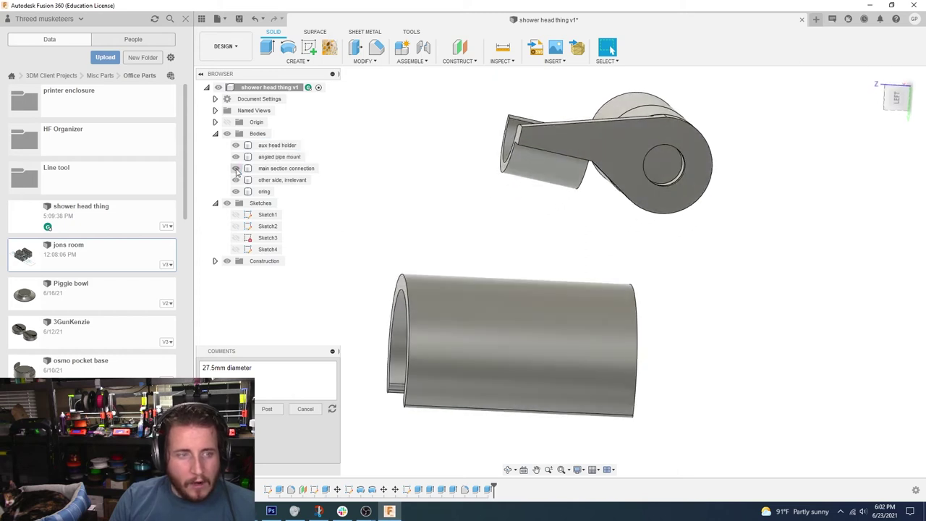
{"action": "middle_click_drag", "start_coordinate": [695, 290], "coordinate": [741, 200], "text": "shift"}
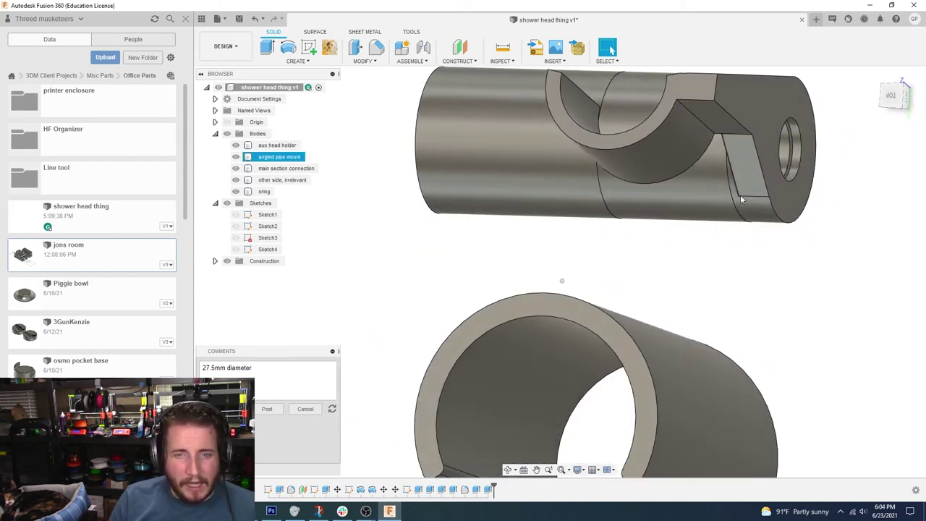
Step: Extrude the arm's narrow underside face 30 mm towards the large clip as a join, and hide the aux head holder body
{"action": "middle_click_drag", "start_coordinate": [542, 264], "coordinate": [520, 208], "text": "shift"}
{"action": "scroll", "coordinate": [514, 225], "scroll_direction": "up", "scroll_amount": 6}
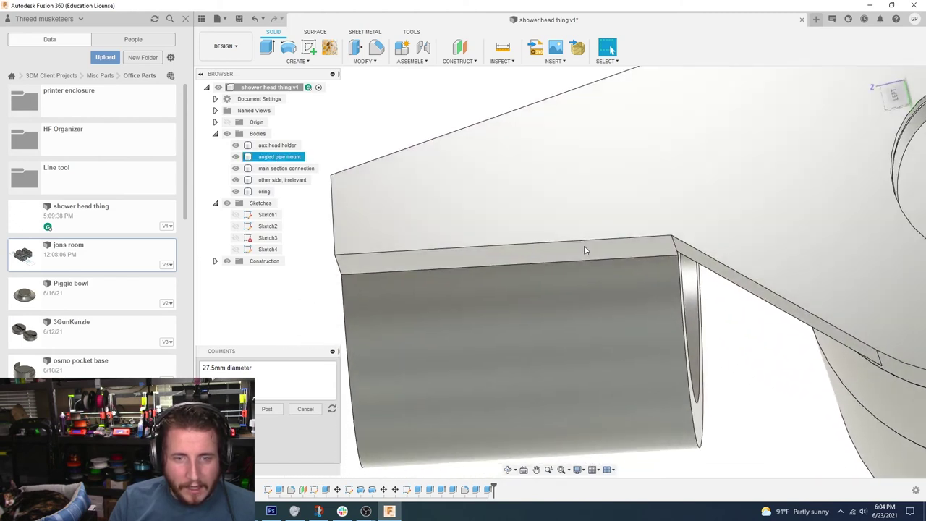
{"action": "left_click", "coordinate": [584, 246]}
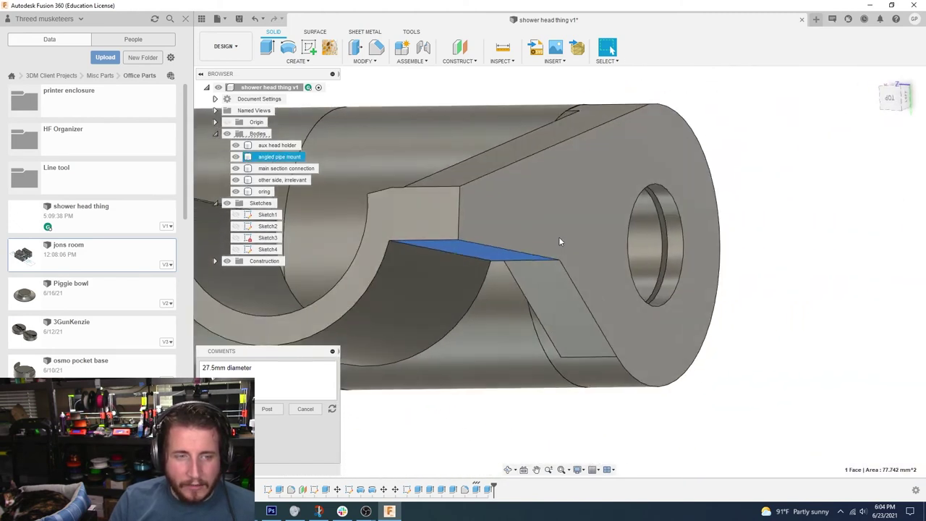
{"action": "scroll", "coordinate": [558, 391], "scroll_direction": "down", "scroll_amount": 4}
{"action": "key", "text": "e"}
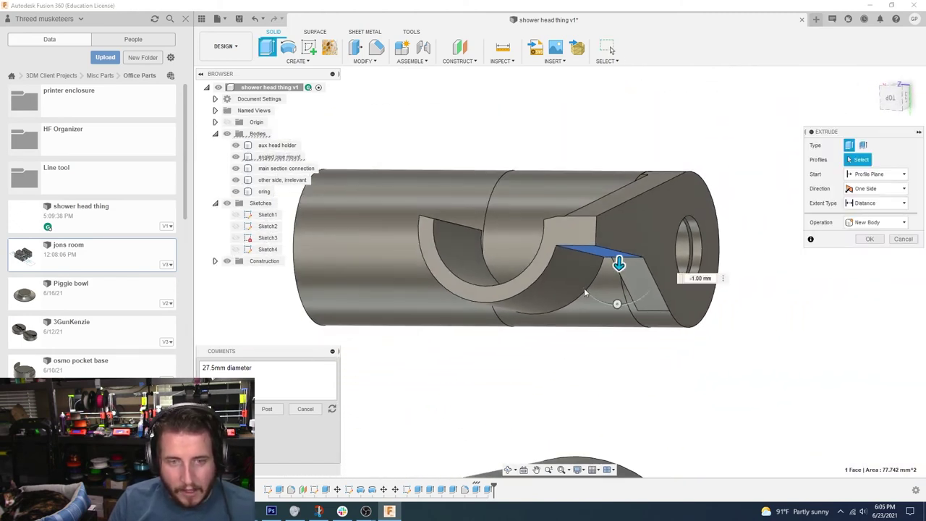
{"action": "scroll", "coordinate": [584, 289], "scroll_direction": "down", "scroll_amount": 2}
{"action": "left_click_drag", "start_coordinate": [611, 236], "coordinate": [529, 376]}
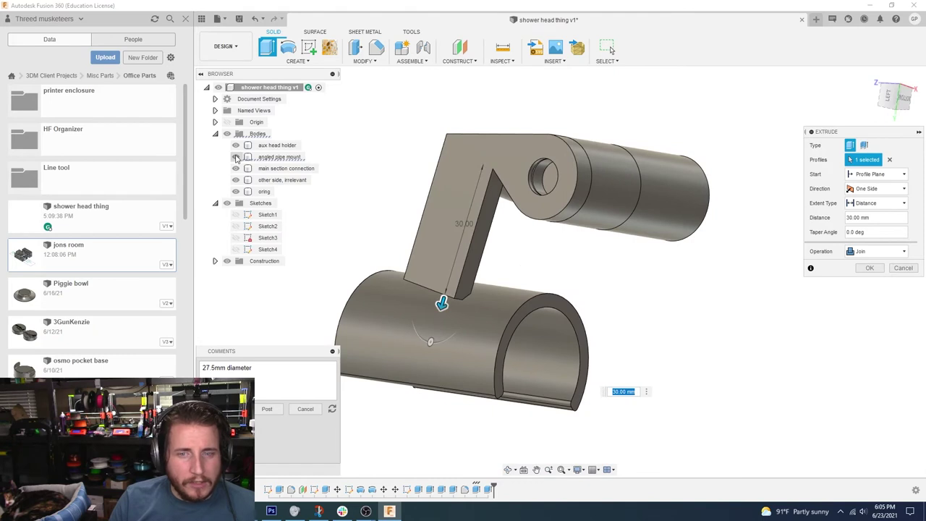
{"action": "left_click", "coordinate": [236, 146]}
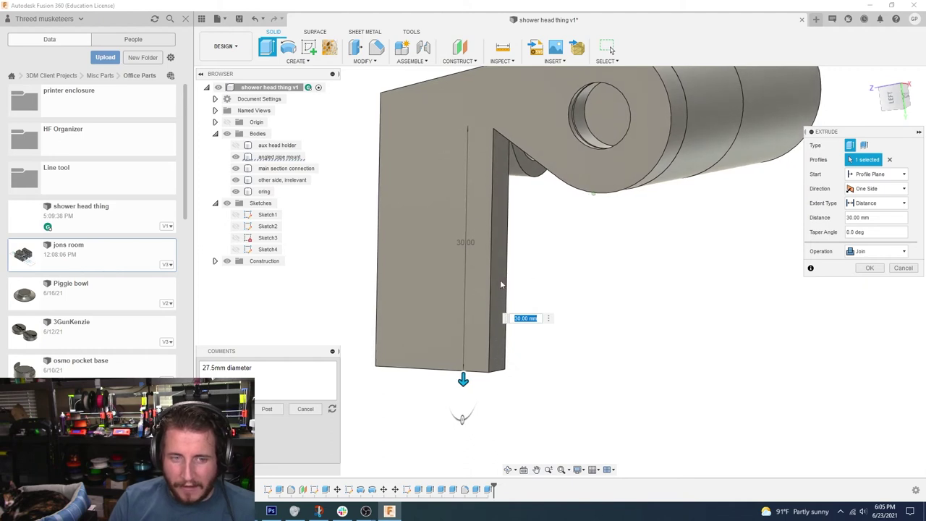
{"action": "left_click", "coordinate": [871, 268]}
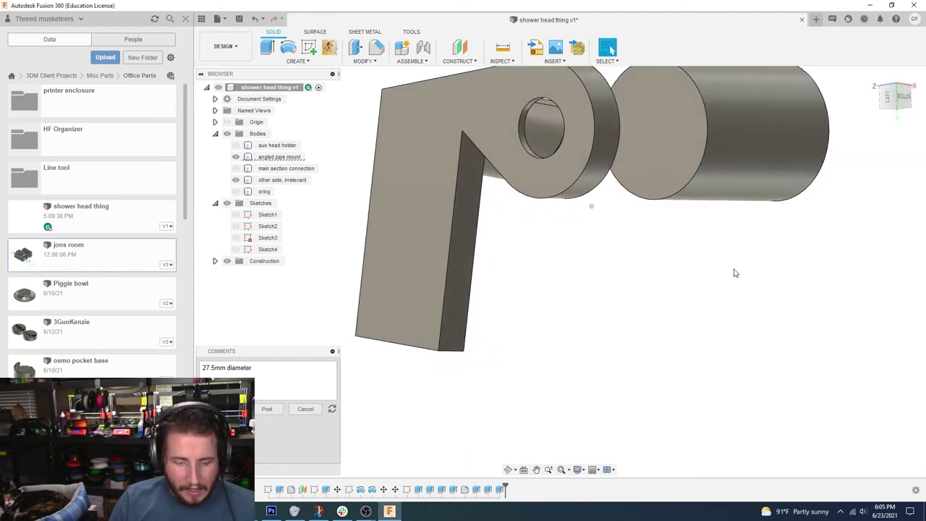
{"action": "key", "text": "e"}
{"action": "left_click", "coordinate": [465, 208]}
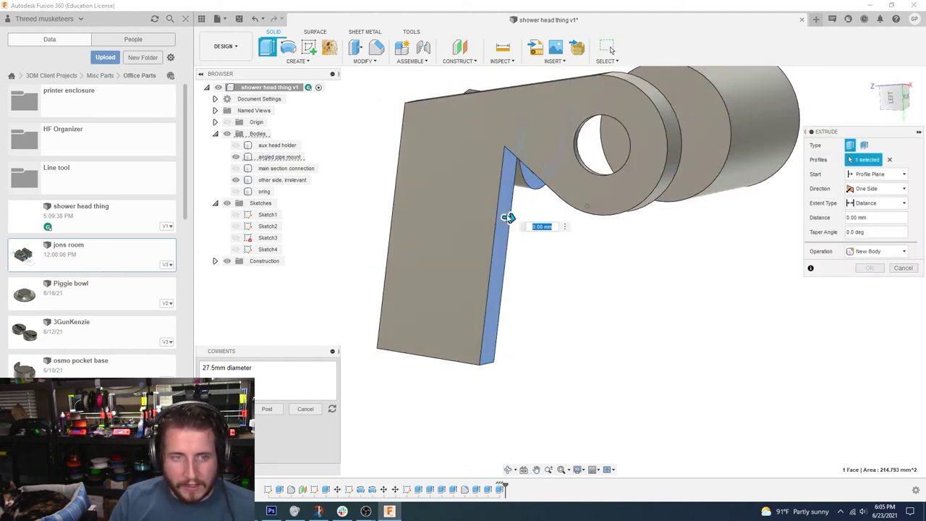
{"action": "key", "text": "Escape"}
{"action": "middle_click_drag", "start_coordinate": [577, 233], "coordinate": [622, 112], "text": "shift"}
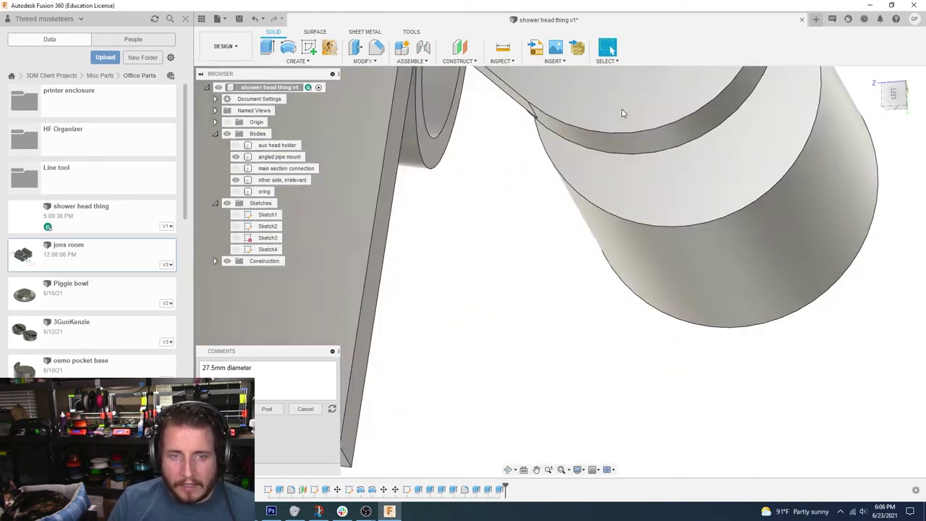
{"action": "key", "text": "e"}
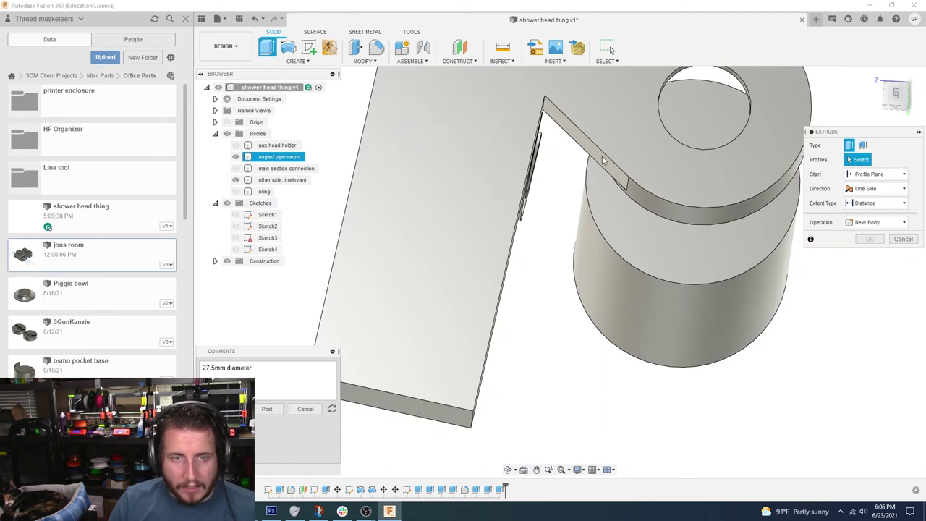
{"action": "left_click", "coordinate": [602, 156]}
{"action": "middle_click_drag", "start_coordinate": [560, 190], "coordinate": [546, 217], "text": "shift"}
{"action": "type", "text": "1"}
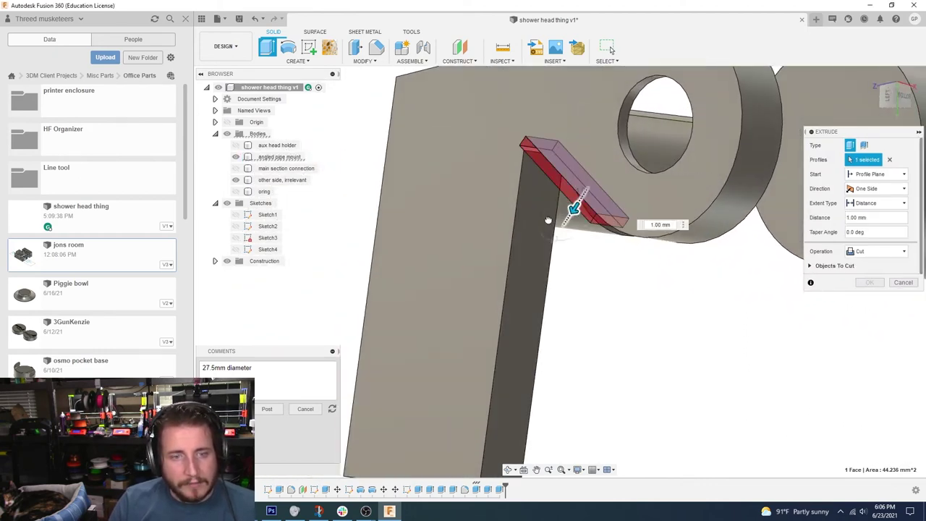
{"action": "left_click_drag", "start_coordinate": [548, 220], "coordinate": [480, 273]}
{"action": "left_click", "coordinate": [863, 251]}
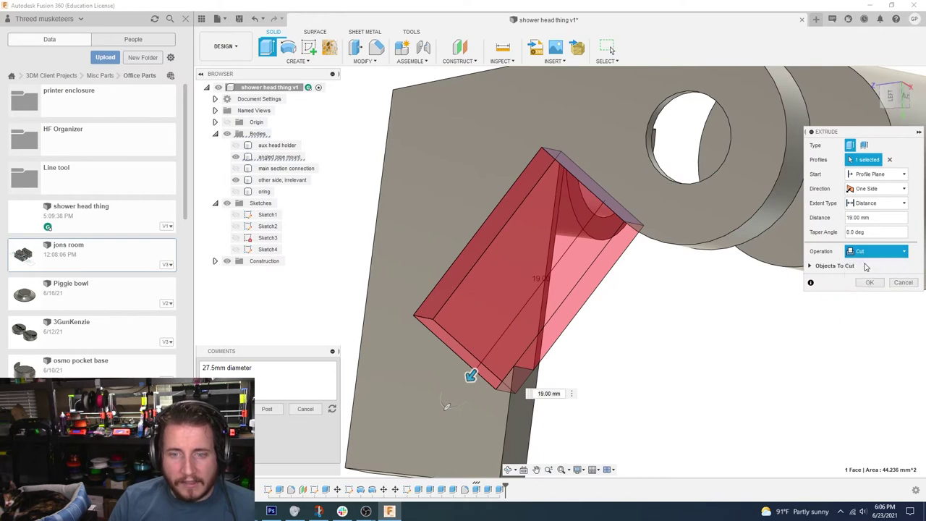
{"action": "left_click", "coordinate": [866, 266]}
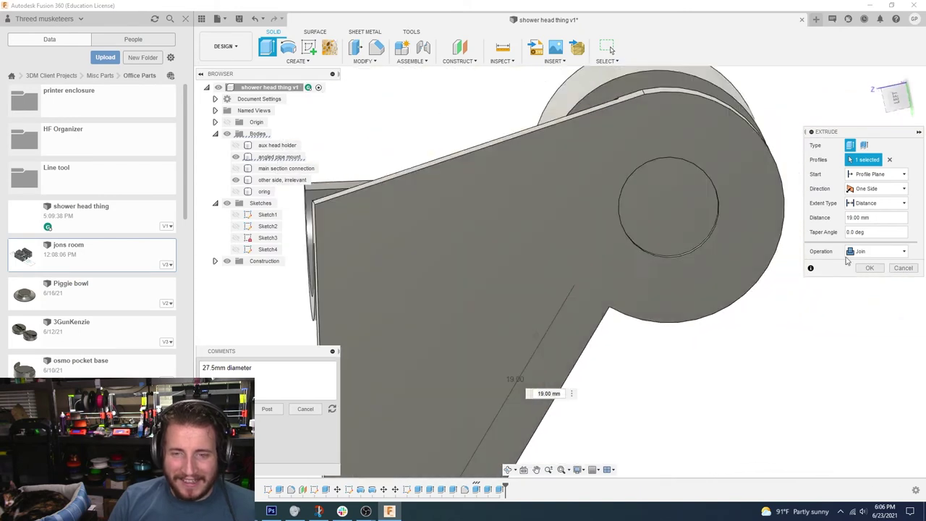
{"action": "left_click", "coordinate": [900, 268]}
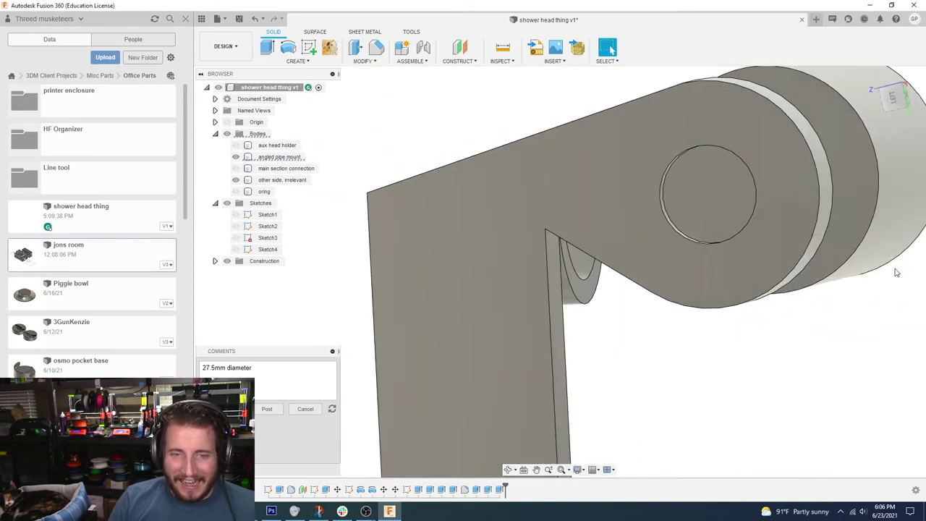
Step: Fillet the inner corner edge between the extended leg and the ring with a 5.75 mm radius
{"action": "left_click", "coordinate": [628, 236]}
{"action": "key", "text": "f"}
{"action": "left_click_drag", "start_coordinate": [529, 282], "coordinate": [575, 308]}
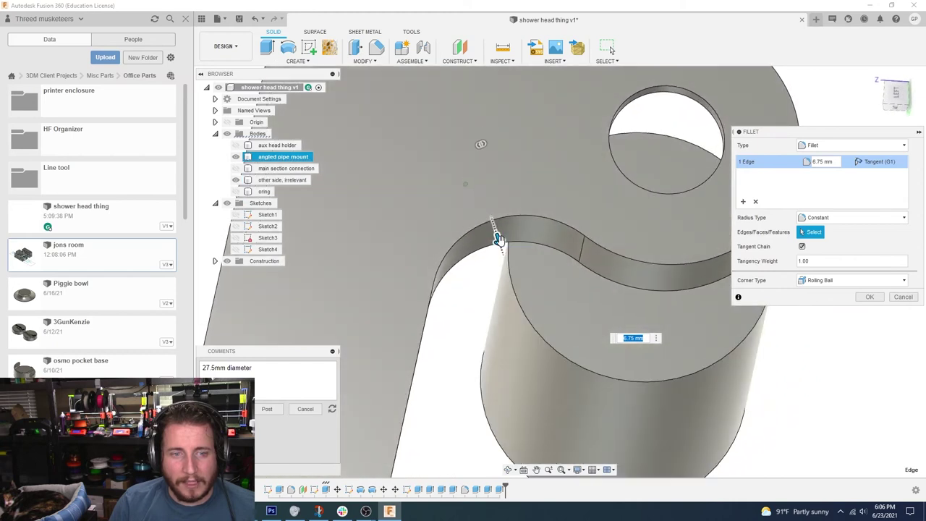
{"action": "left_click_drag", "start_coordinate": [501, 249], "coordinate": [499, 296]}
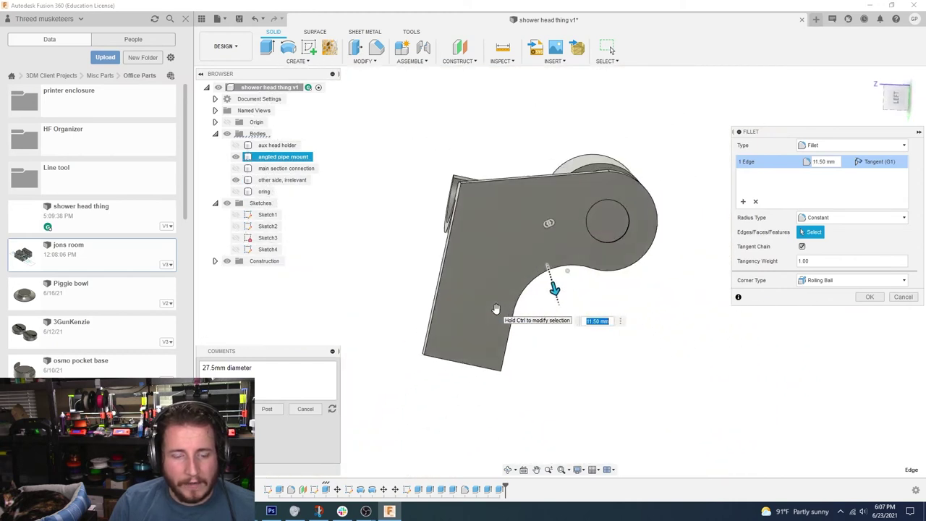
{"action": "middle_click_drag", "start_coordinate": [550, 293], "coordinate": [590, 289], "text": "shift"}
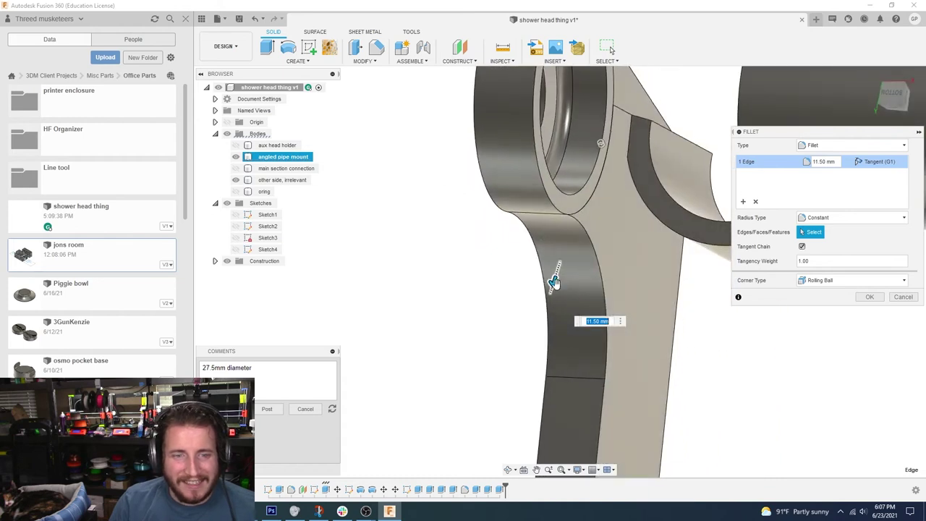
{"action": "left_click_drag", "start_coordinate": [578, 253], "coordinate": [576, 252]}
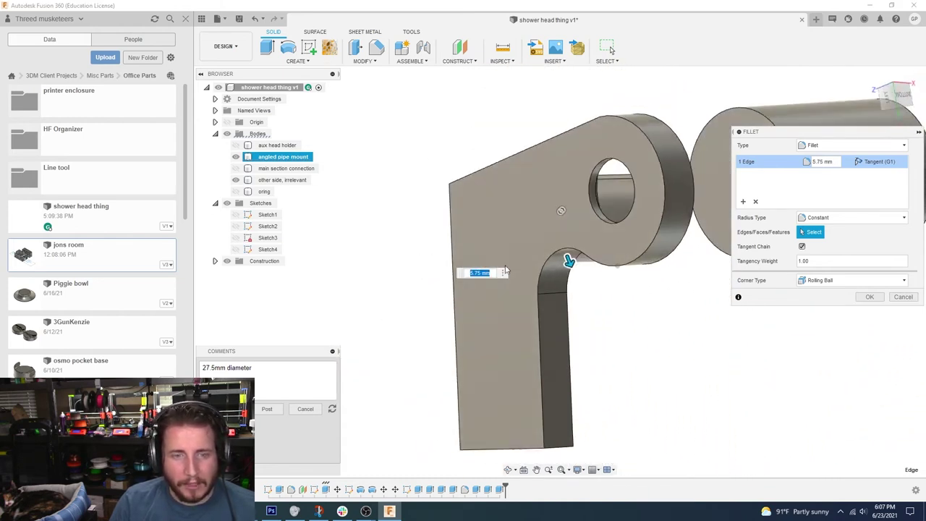
{"action": "left_click", "coordinate": [871, 300]}
{"action": "left_click", "coordinate": [869, 297]}
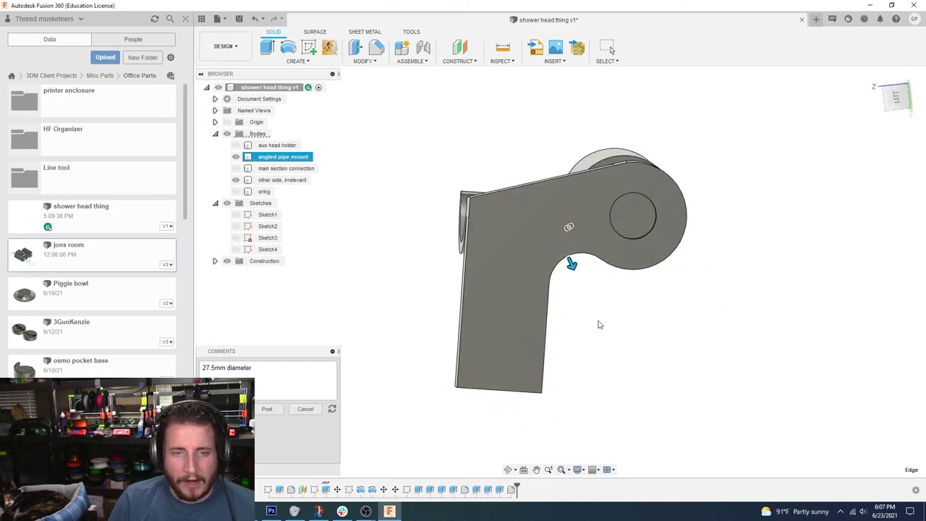
Step: Fillet the two end edges of the extended leg with a 7.5 mm radius to round its tip
{"action": "key", "text": "f"}
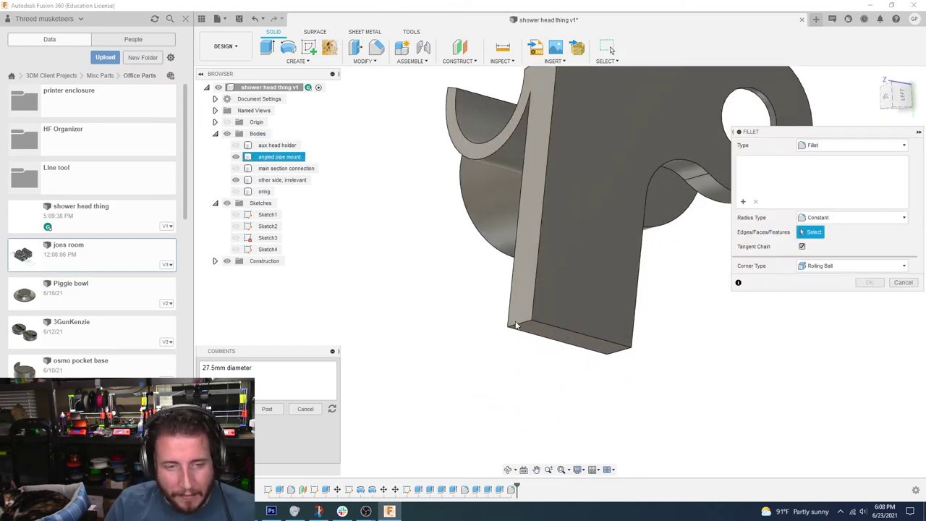
{"action": "left_click", "coordinate": [516, 325]}
{"action": "left_click", "coordinate": [516, 326]}
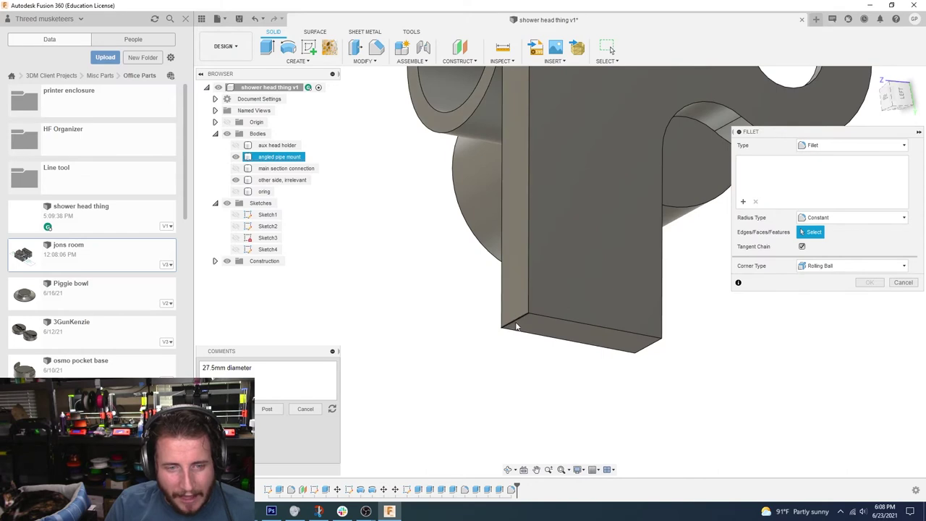
{"action": "left_click", "coordinate": [516, 327]}
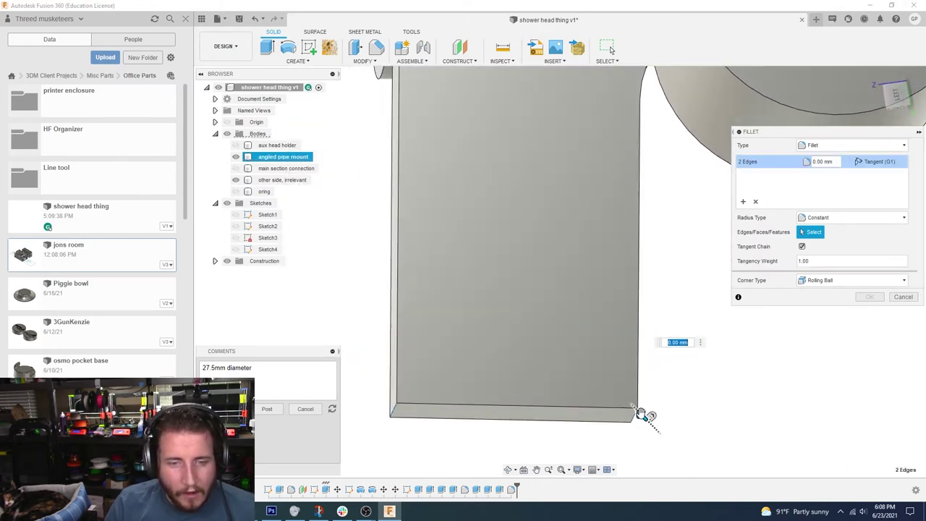
{"action": "left_click_drag", "start_coordinate": [641, 414], "coordinate": [589, 374]}
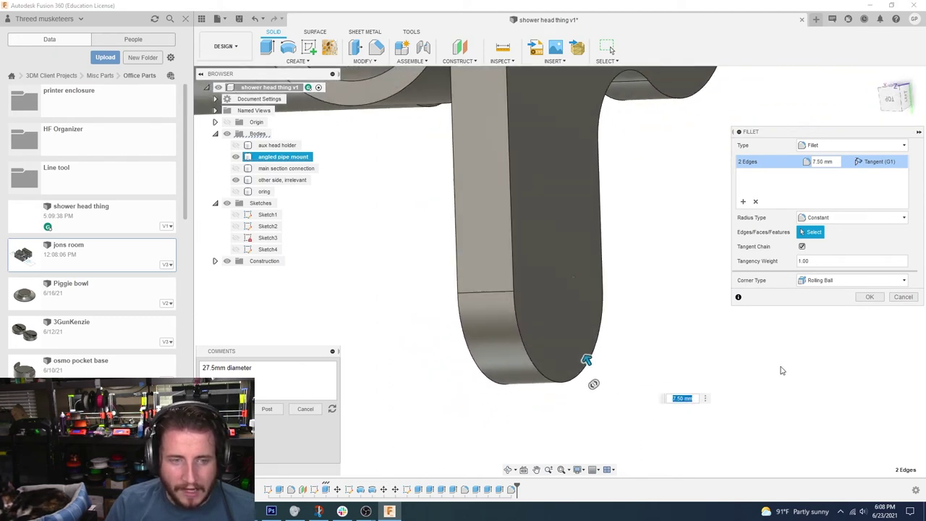
{"action": "left_click", "coordinate": [869, 297]}
Step: Start a sketch on the outer flat face of the angled pipe mount's leg and project that face's outline into it
{"action": "left_click", "coordinate": [309, 50]}
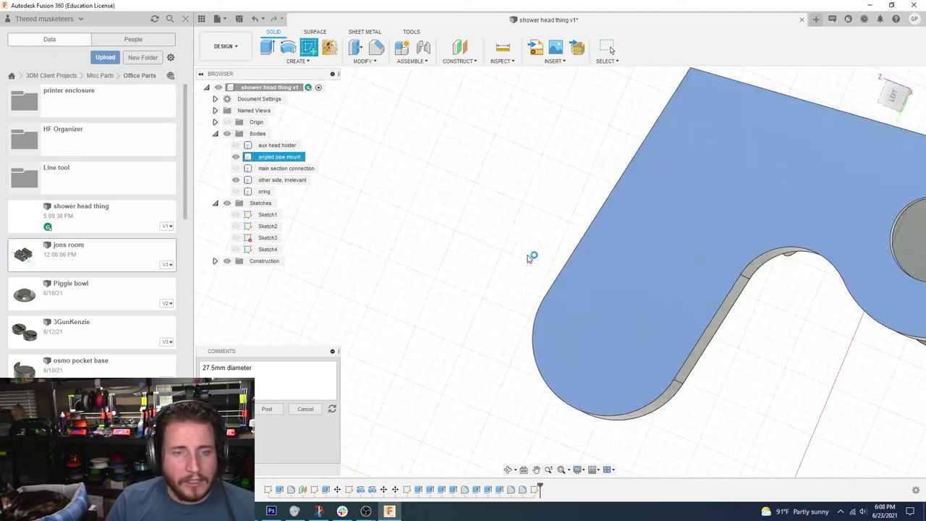
{"action": "left_click", "coordinate": [529, 255]}
{"action": "key", "text": "p"}
{"action": "left_click", "coordinate": [522, 249]}
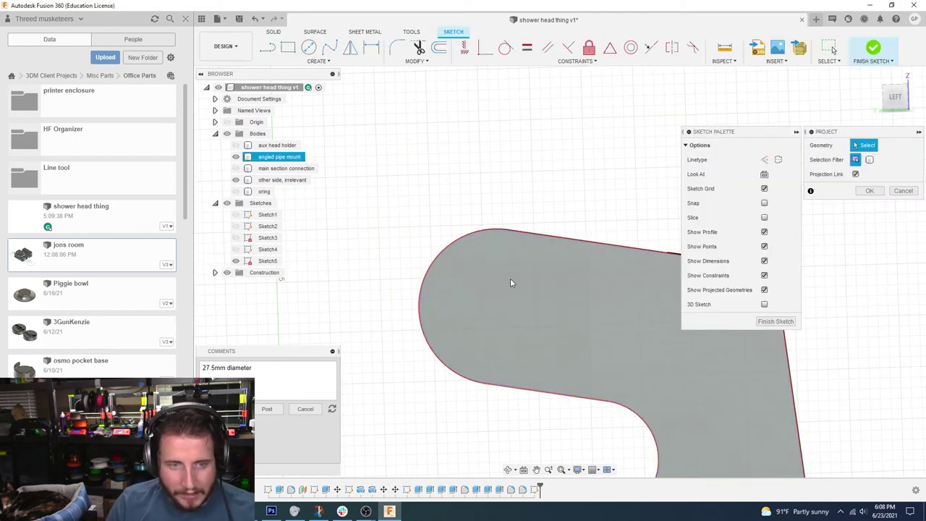
{"action": "scroll", "coordinate": [578, 291], "scroll_direction": "up", "scroll_amount": 1}
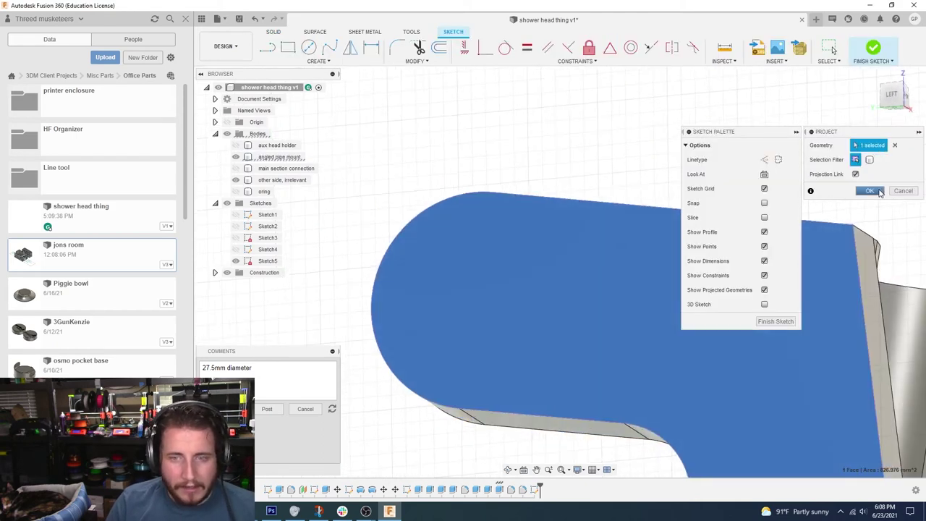
{"action": "left_click", "coordinate": [870, 191]}
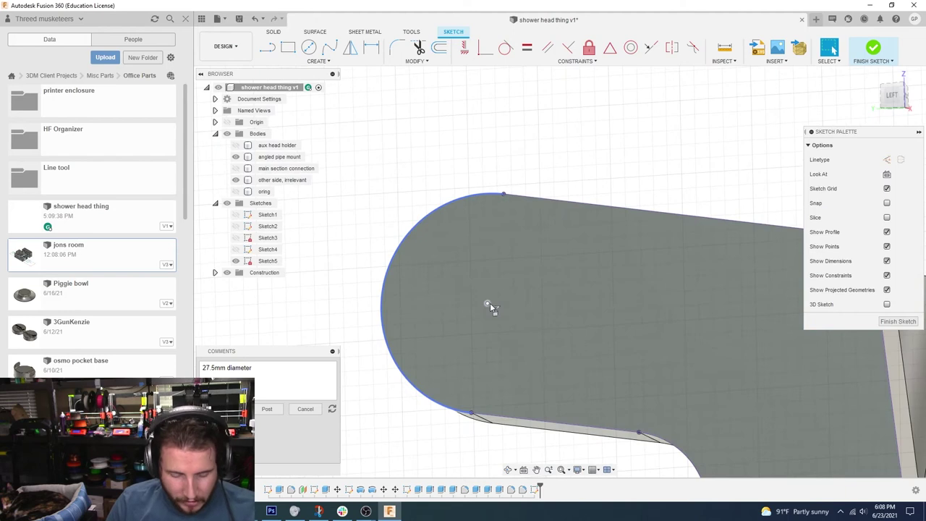
Step: Draw a 5.3 mm diameter circle centred on the rounded end of the leg
{"action": "key", "text": "c"}
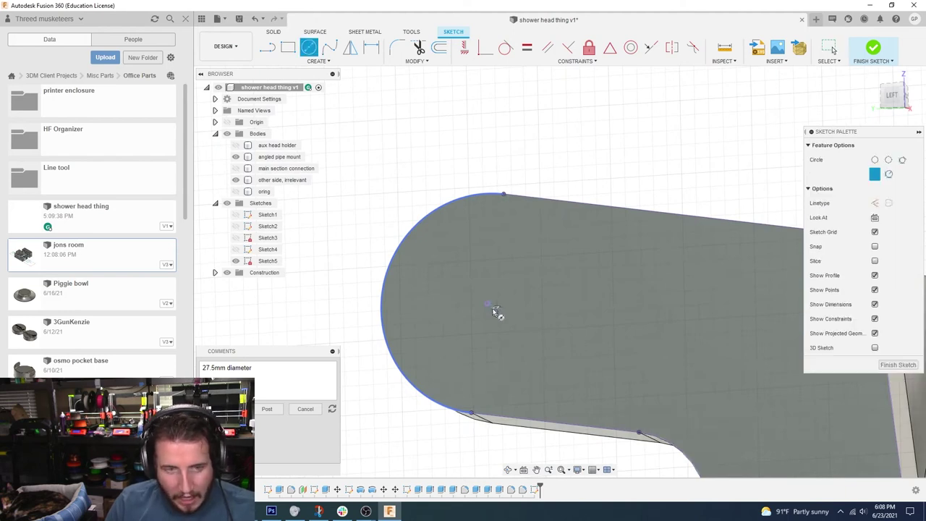
{"action": "left_click", "coordinate": [486, 306]}
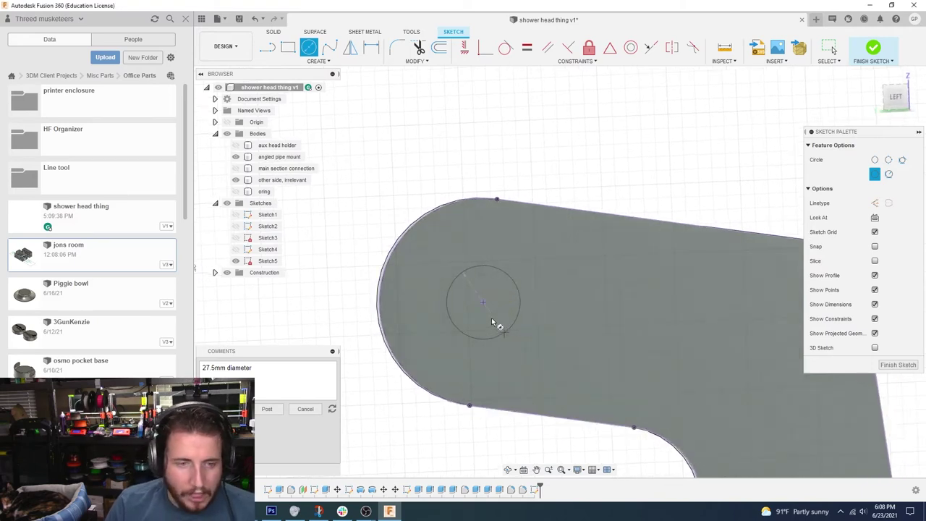
{"action": "key", "text": "Return"}
{"action": "key", "text": "Escape"}
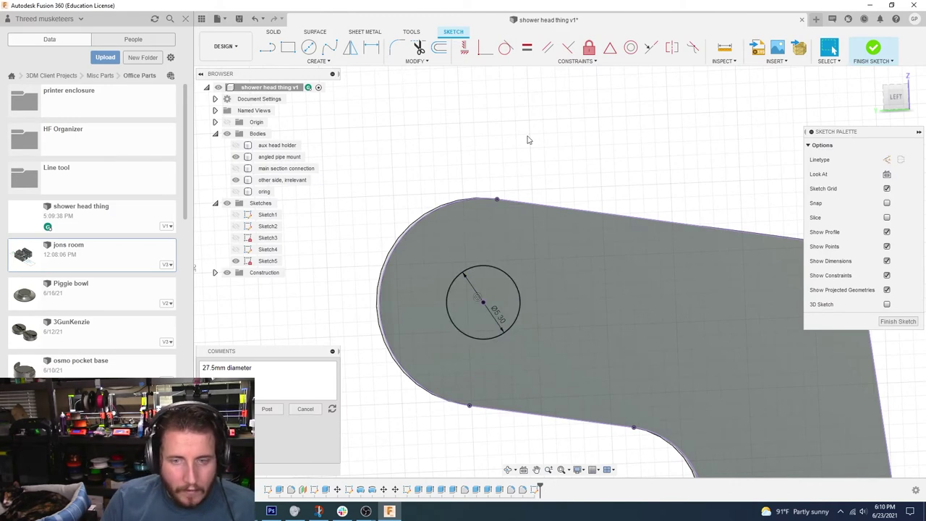
Step: Draw a 9 mm diameter circle concentric with the 5.3 mm circle and finish the sketch
{"action": "scroll", "coordinate": [524, 227], "scroll_direction": "down", "scroll_amount": 2}
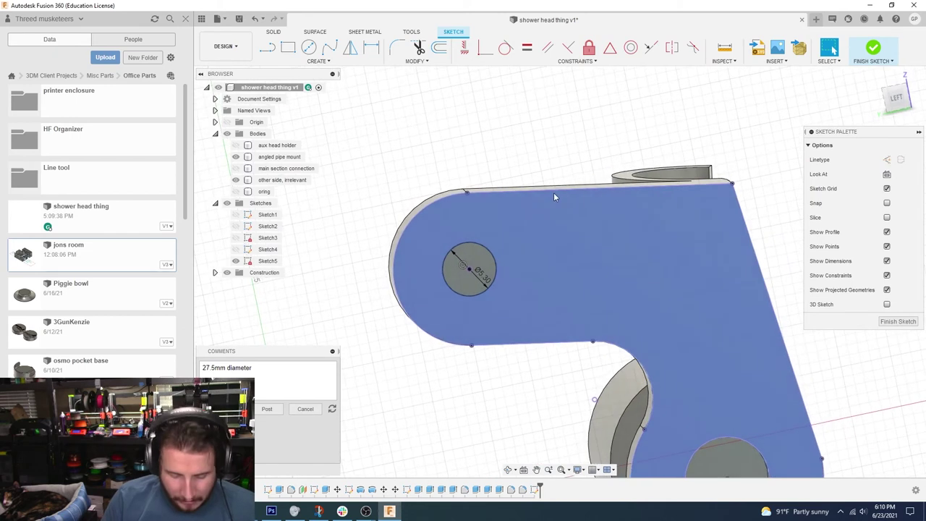
{"action": "key", "text": "e"}
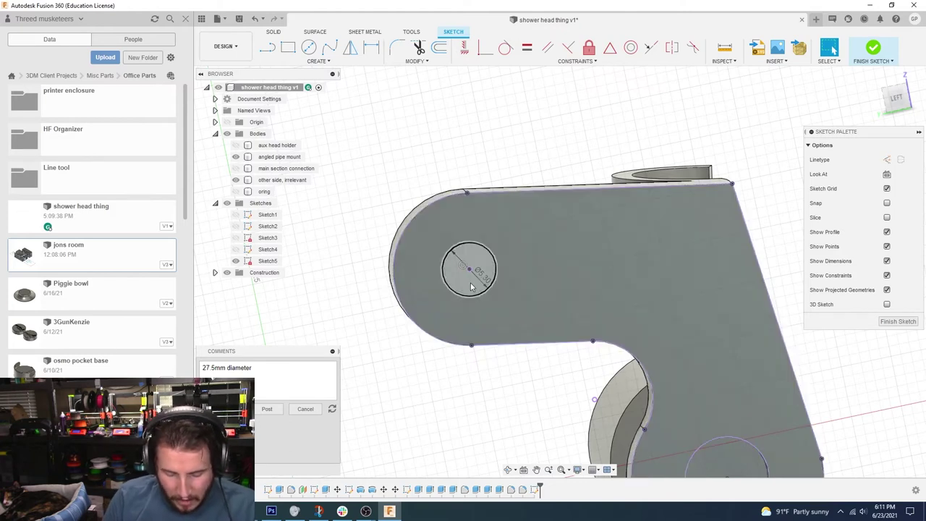
{"action": "key", "text": "c"}
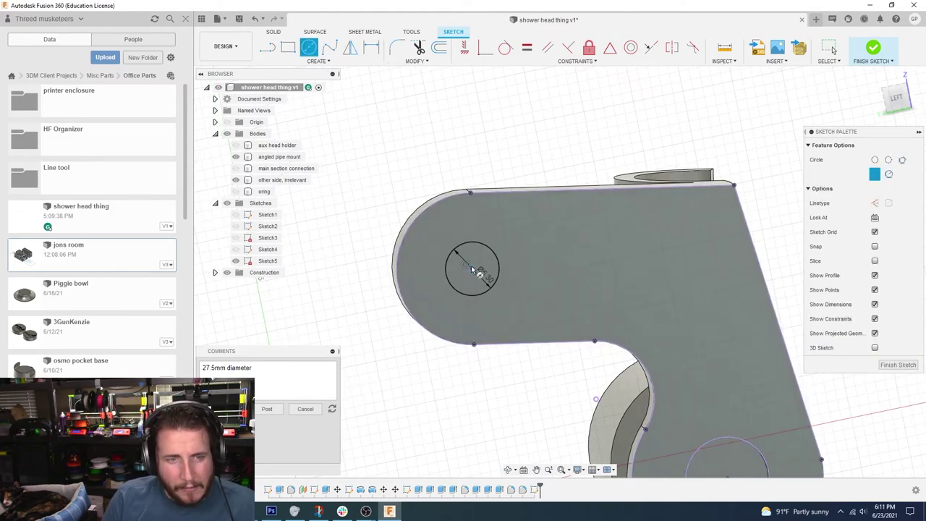
{"action": "left_click", "coordinate": [502, 292]}
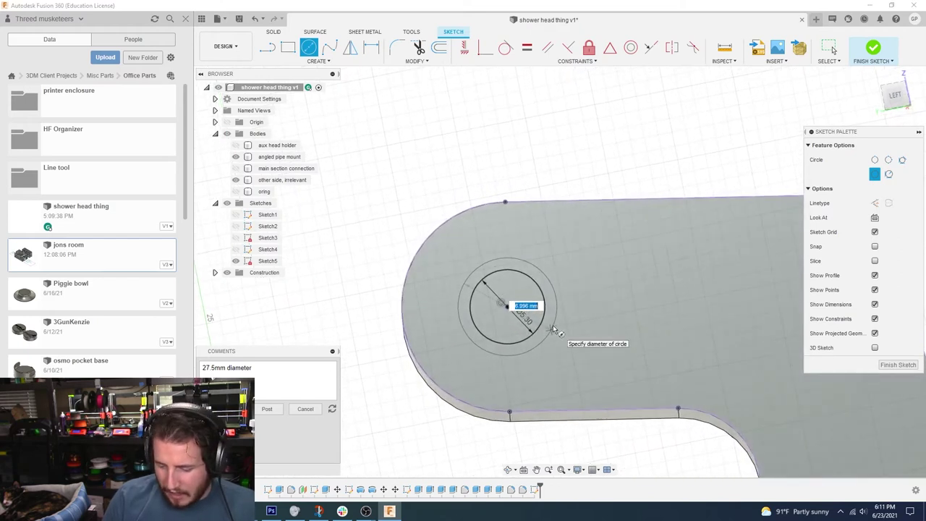
{"action": "key", "text": "Return"}
{"action": "key", "text": "Escape"}
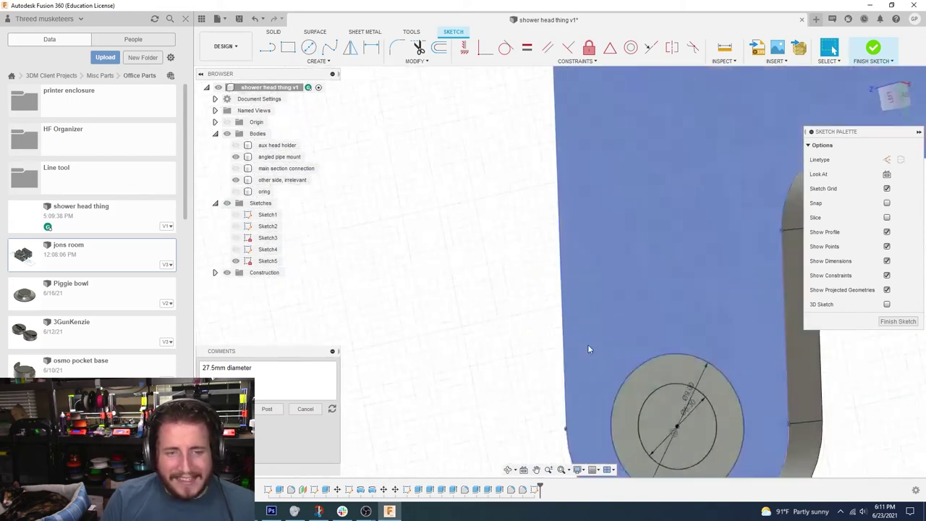
{"action": "mouse_move", "coordinate": [588, 350]}
{"action": "middle_mouse_down", "text": "shift"}
{"action": "mouse_move", "coordinate": [660, 369]}
{"action": "mouse_move", "coordinate": [403, 352]}
{"action": "mouse_move", "coordinate": [789, 340]}
{"action": "middle_mouse_up", "text": "shift"}
{"action": "left_click", "coordinate": [898, 322]}
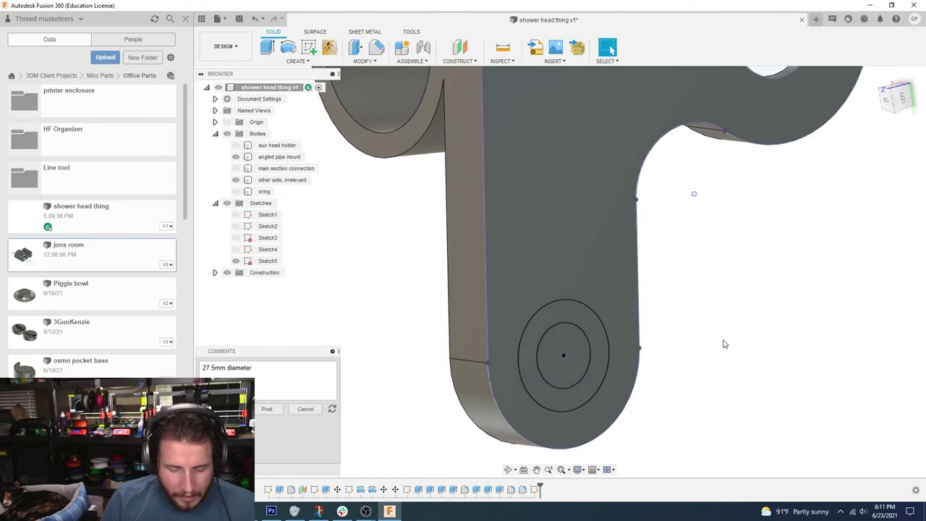
Step: Extrude the 5.3 mm circle as a cut through the full thickness of the leg
{"action": "key", "text": "e"}
{"action": "left_click", "coordinate": [581, 357]}
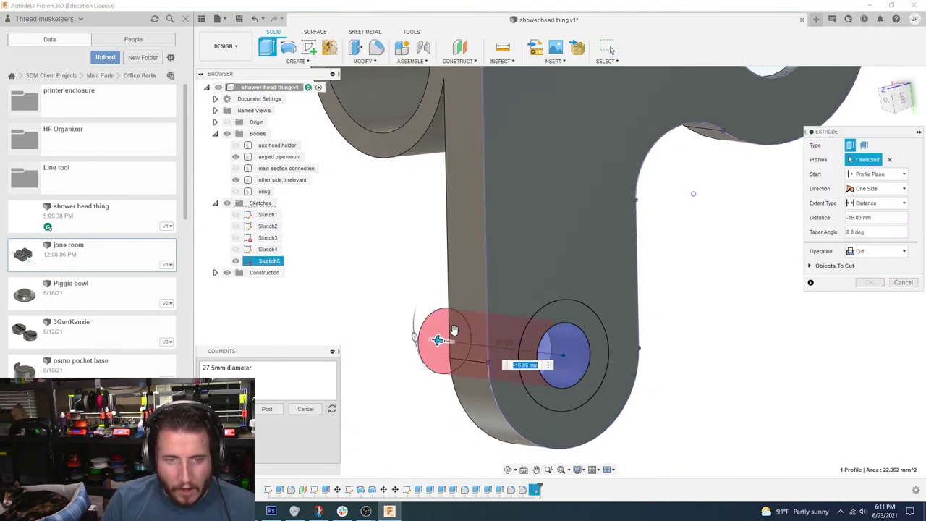
{"action": "left_click", "coordinate": [874, 283]}
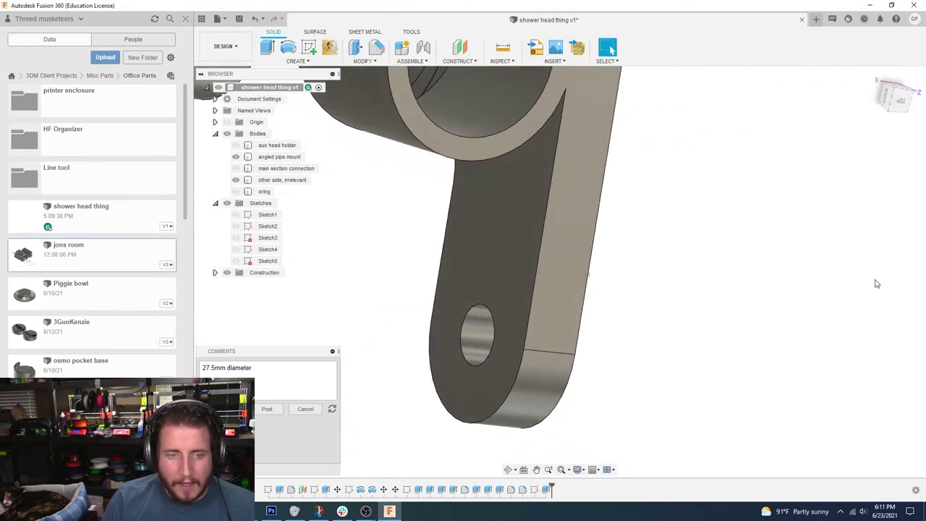
{"action": "middle_click_drag", "start_coordinate": [628, 358], "coordinate": [595, 350], "text": "shift"}
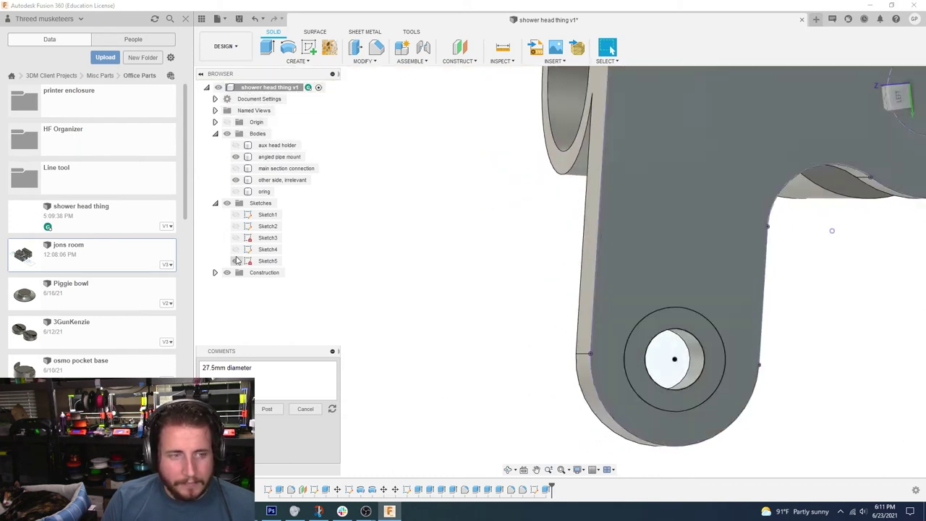
Step: Show Sketch5 again and cut the ring between its two circles 1.5 mm deep into the leg
{"action": "left_click", "coordinate": [235, 260]}
{"action": "key", "text": "e"}
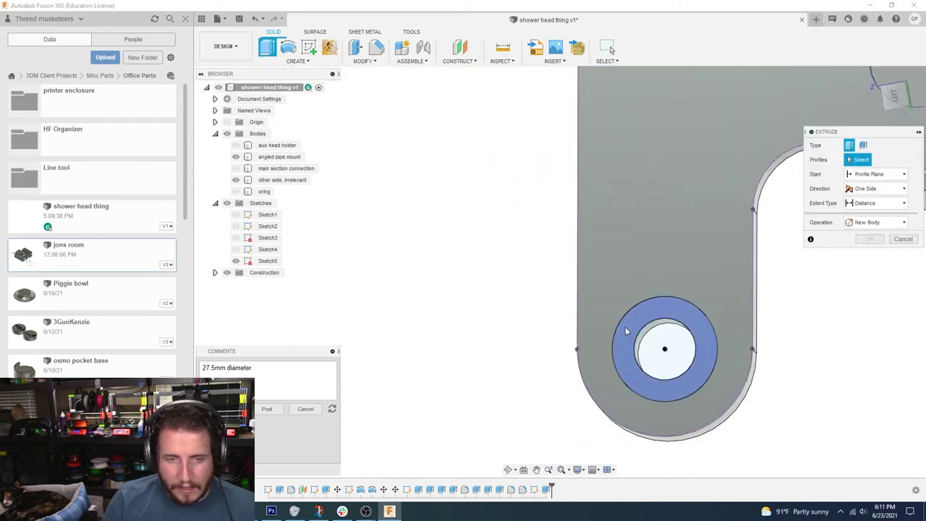
{"action": "left_click", "coordinate": [625, 327]}
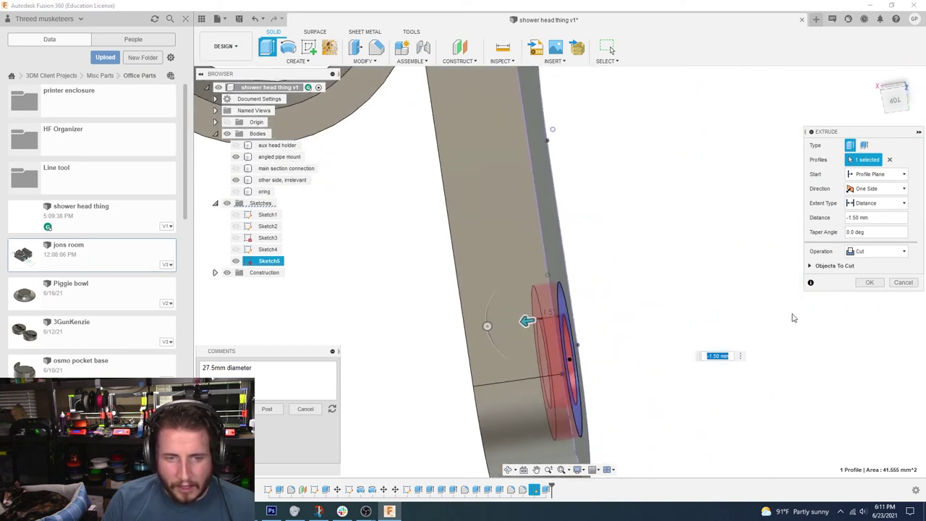
{"action": "left_click", "coordinate": [869, 282]}
{"action": "left_click", "coordinate": [510, 379]}
{"action": "scroll", "coordinate": [510, 382], "scroll_direction": "down", "scroll_amount": 3}
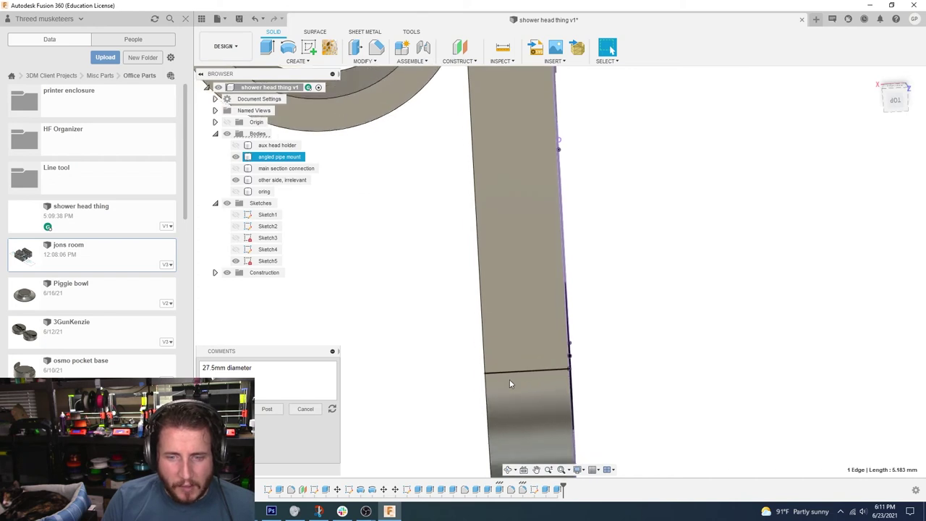
{"action": "left_click", "coordinate": [671, 354]}
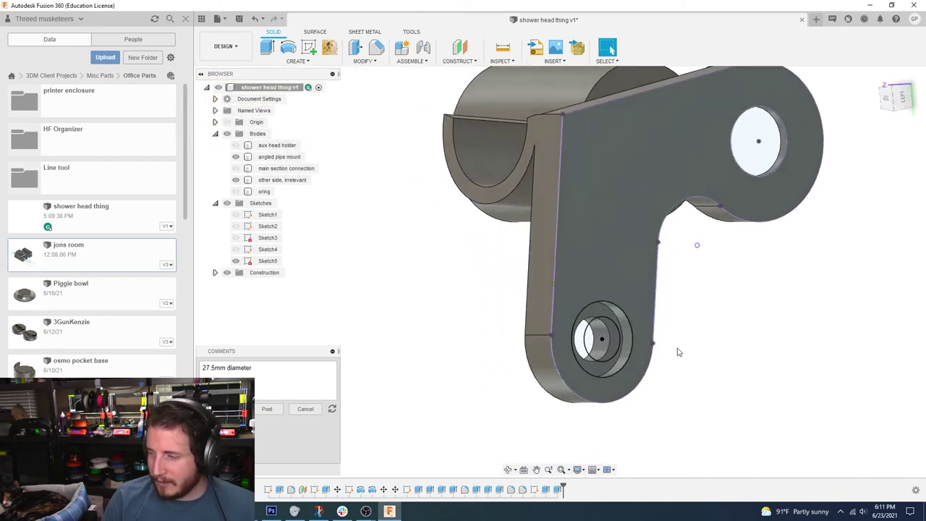
Step: Edit the inner corner fillet between the leg and the ring, setting its radius to 5.5 mm
{"action": "middle_click_drag", "start_coordinate": [678, 352], "coordinate": [553, 283], "text": "shift"}
{"action": "left_click", "coordinate": [552, 306]}
{"action": "double_click", "coordinate": [512, 489]}
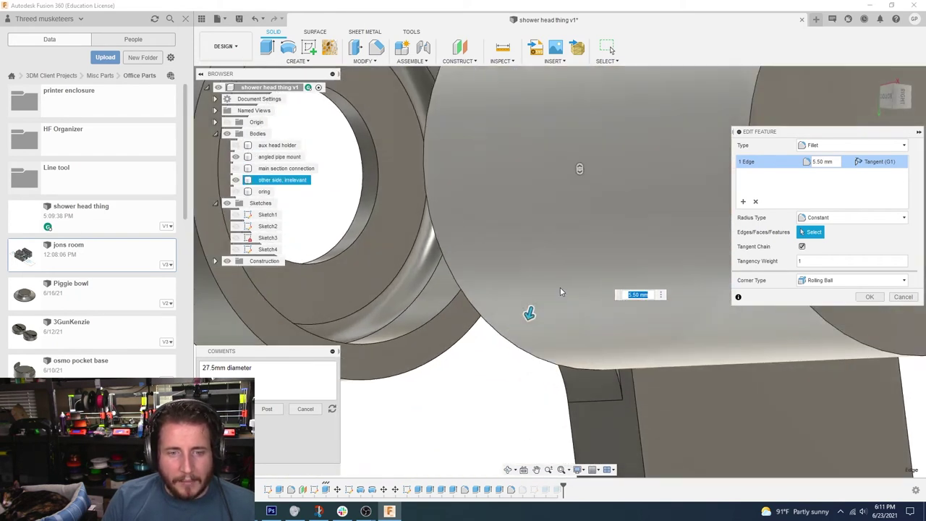
{"action": "scroll", "coordinate": [561, 291], "scroll_direction": "down", "scroll_amount": 5}
{"action": "middle_click_drag", "start_coordinate": [561, 292], "coordinate": [549, 394], "text": "shift"}
{"action": "left_click", "coordinate": [869, 298]}
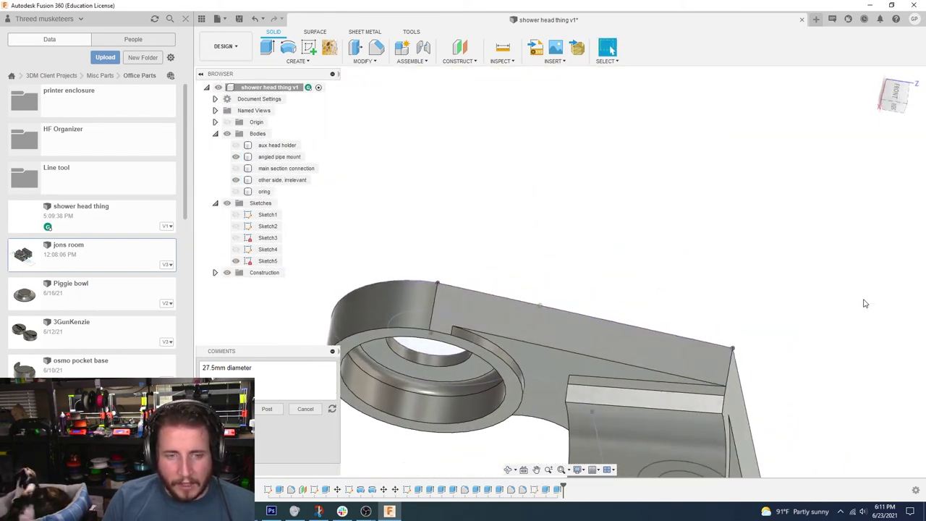
Step: Fillet the edge where the ring's outer wall meets the flat arm of the angled pipe mount
{"action": "key", "text": "f"}
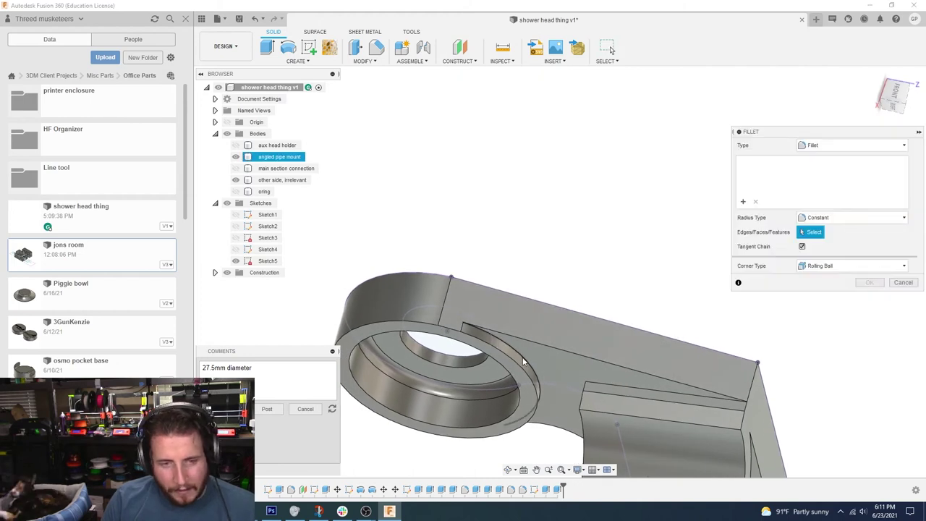
{"action": "left_click", "coordinate": [524, 362]}
{"action": "middle_click_drag", "start_coordinate": [524, 362], "coordinate": [513, 335], "text": "shift"}
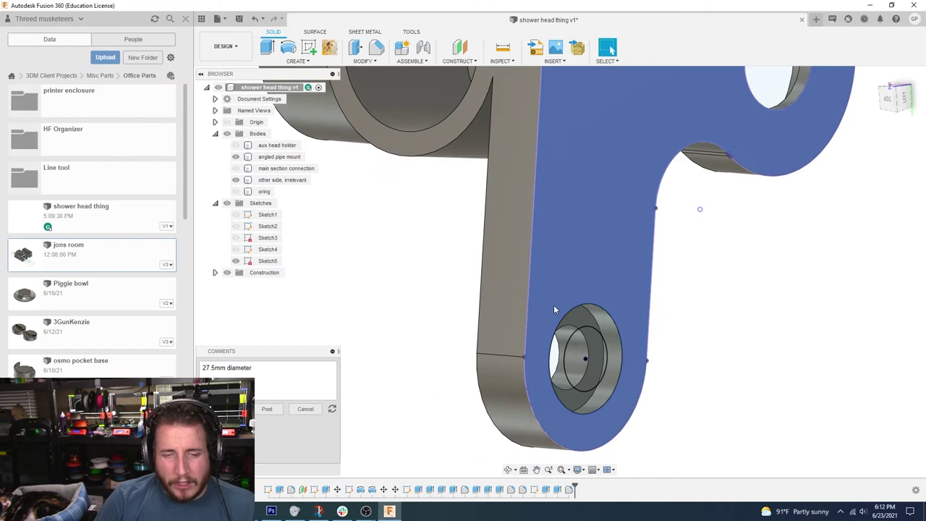
Step: Hide Sketch5, start a sketch on the clip-side face of the leg, and project that face's outline into it
{"action": "middle_click_drag", "start_coordinate": [553, 310], "coordinate": [377, 268], "text": "shift"}
{"action": "left_click", "coordinate": [235, 261]}
{"action": "middle_click_drag", "start_coordinate": [614, 265], "coordinate": [655, 264], "text": "shift"}
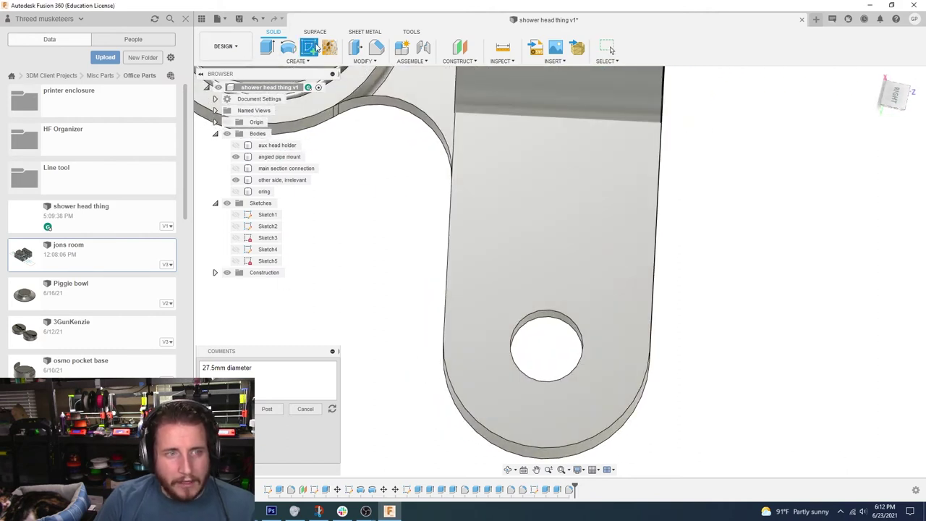
{"action": "left_click", "coordinate": [316, 47]}
{"action": "left_click", "coordinate": [526, 262]}
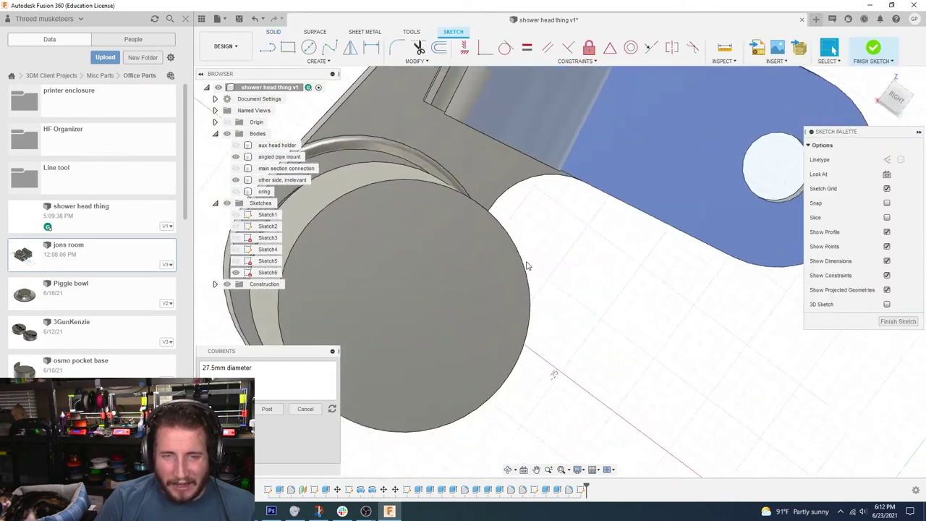
{"action": "key", "text": "p"}
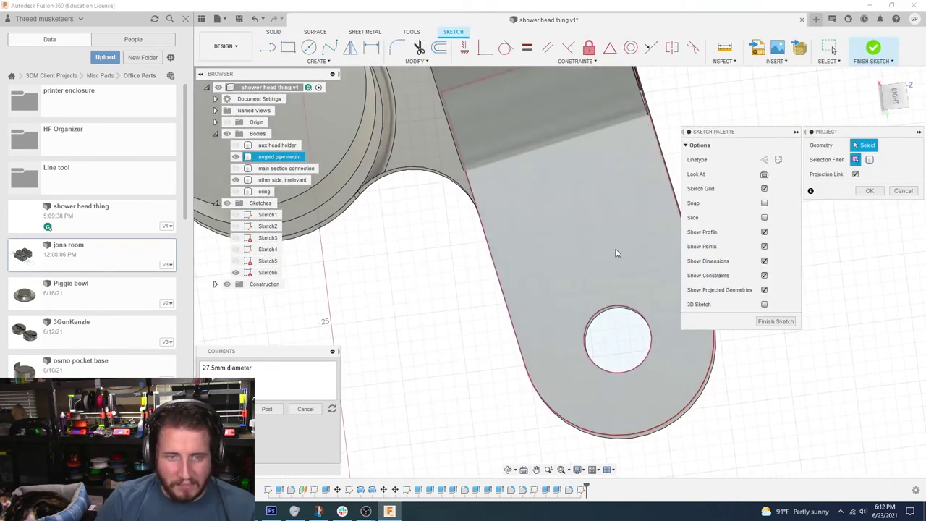
{"action": "left_click", "coordinate": [616, 252]}
{"action": "left_click", "coordinate": [870, 190]}
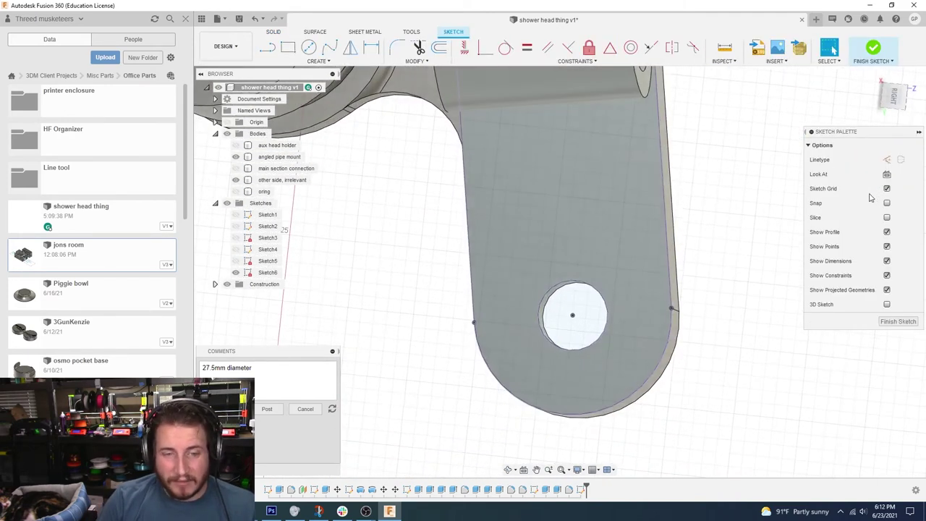
Step: Project the 9 mm recess circle from the leg's opposite side into the current sketch
{"action": "key", "text": "p"}
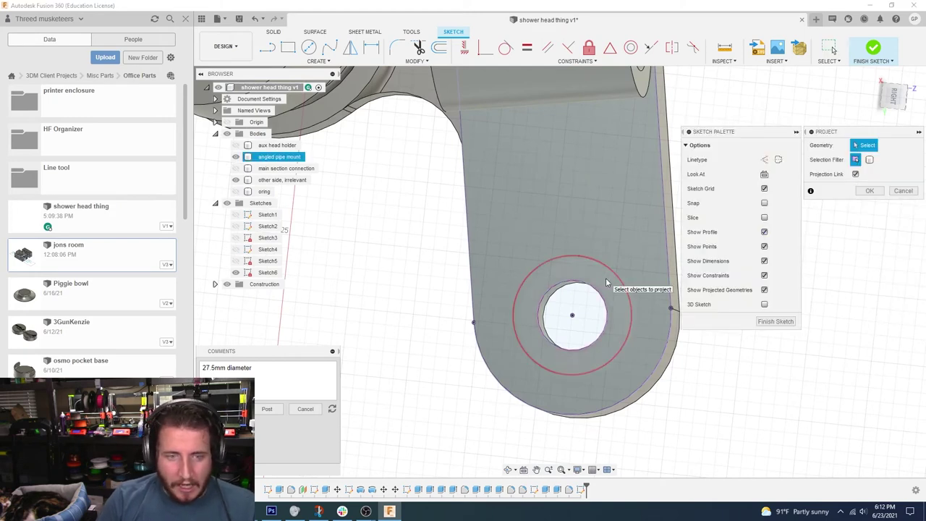
{"action": "left_click", "coordinate": [607, 282]}
{"action": "left_click", "coordinate": [869, 190]}
{"action": "scroll", "coordinate": [622, 307], "scroll_direction": "up", "scroll_amount": 2}
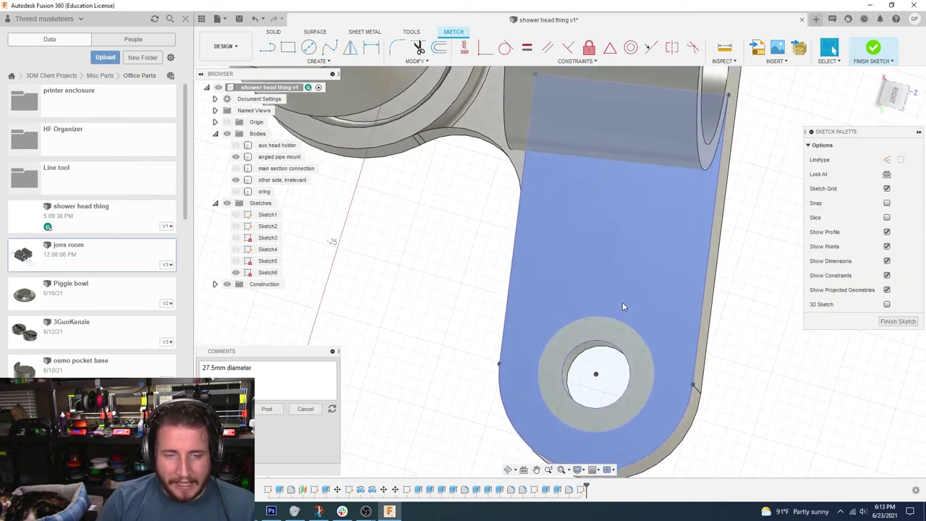
{"action": "middle_click_drag", "start_coordinate": [622, 303], "coordinate": [571, 290], "text": "shift"}
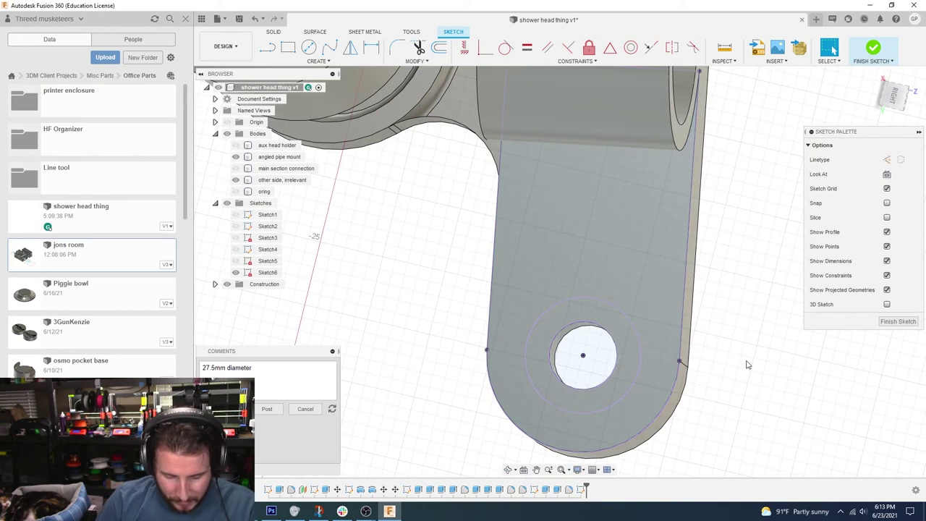
Step: Draw a 2 mm diameter circle on the leg face between the projected recess circle and the rounded end
{"action": "key", "text": "c"}
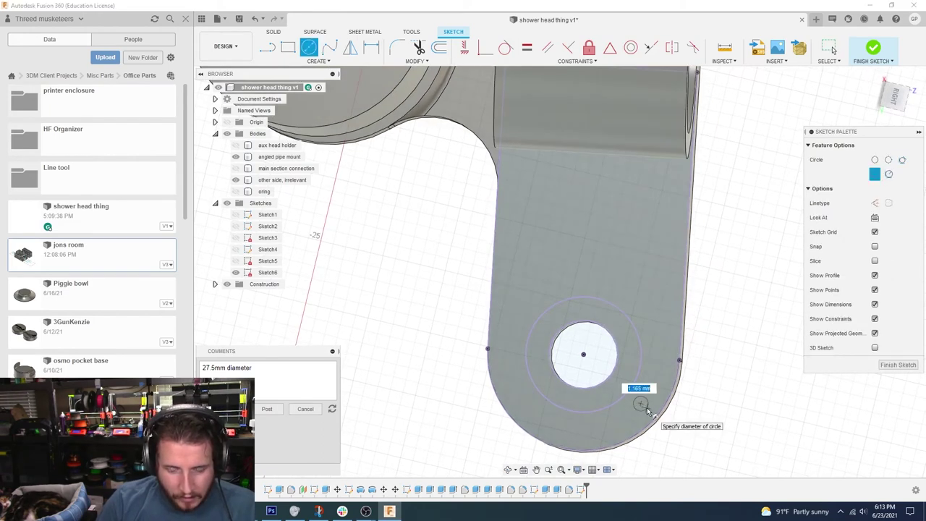
{"action": "key", "text": "Return"}
{"action": "key", "text": "Escape"}
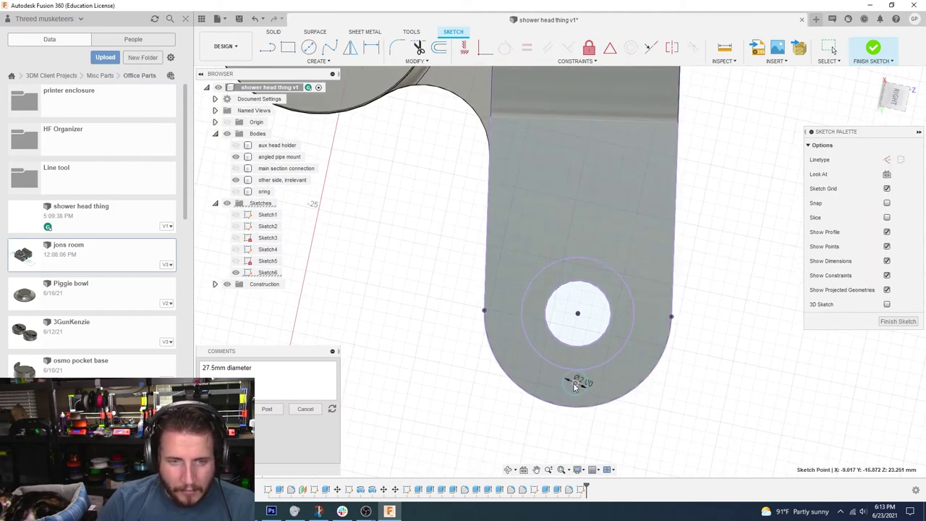
{"action": "key", "text": "Escape"}
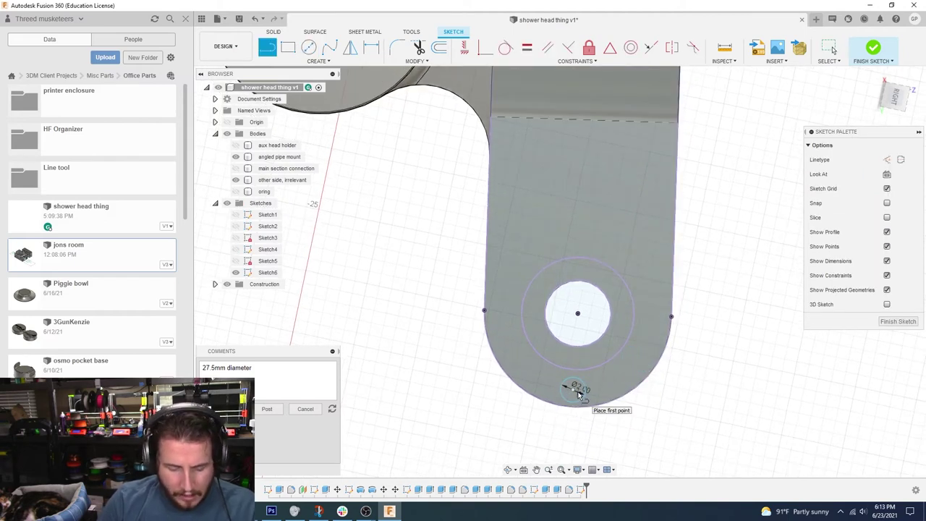
Step: Draw a construction line from the screw hole's centre to the leg's rounded end, running past the small circle
{"action": "left_click", "coordinate": [577, 314]}
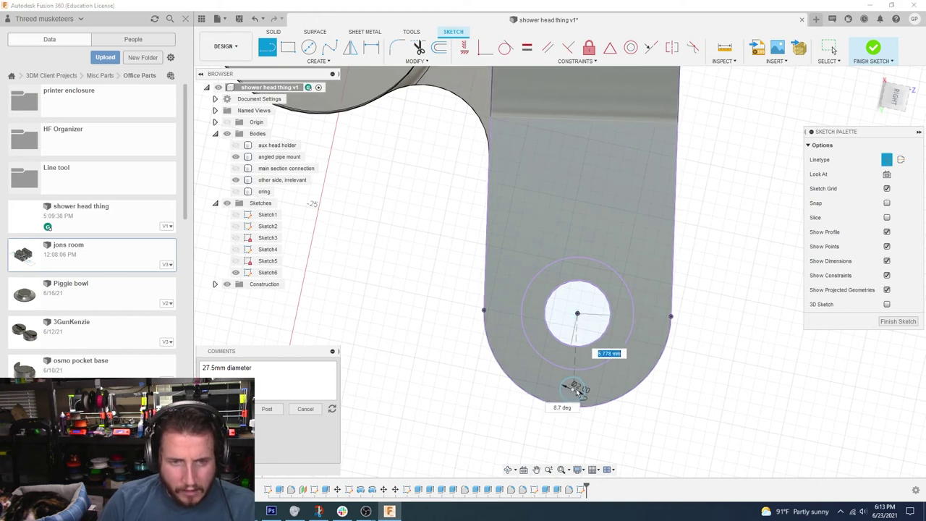
{"action": "double_click", "coordinate": [577, 411]}
{"action": "scroll", "coordinate": [576, 413], "scroll_direction": "up", "scroll_amount": 2}
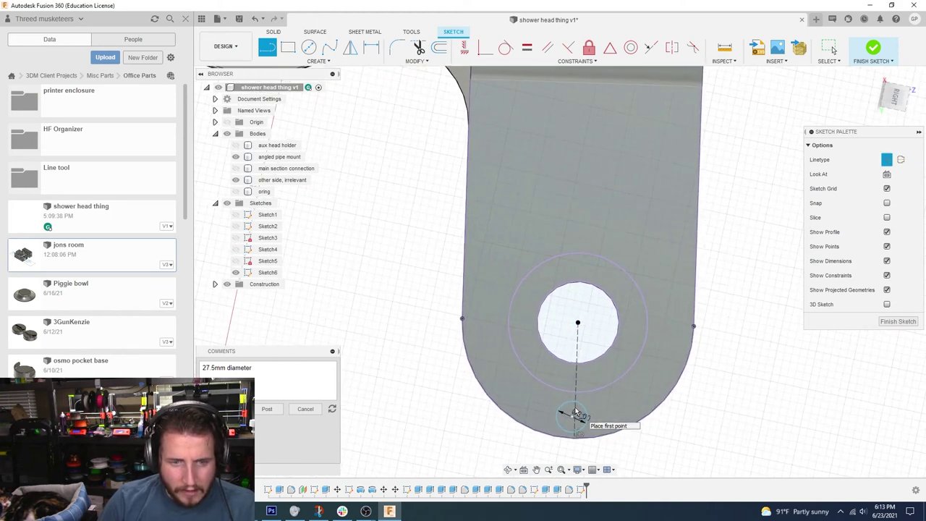
Step: Constrain the 2 mm circle's centre to the construction line, dimension it 6 mm from the hole's centre, and finish the sketch
{"action": "left_click", "coordinate": [486, 46]}
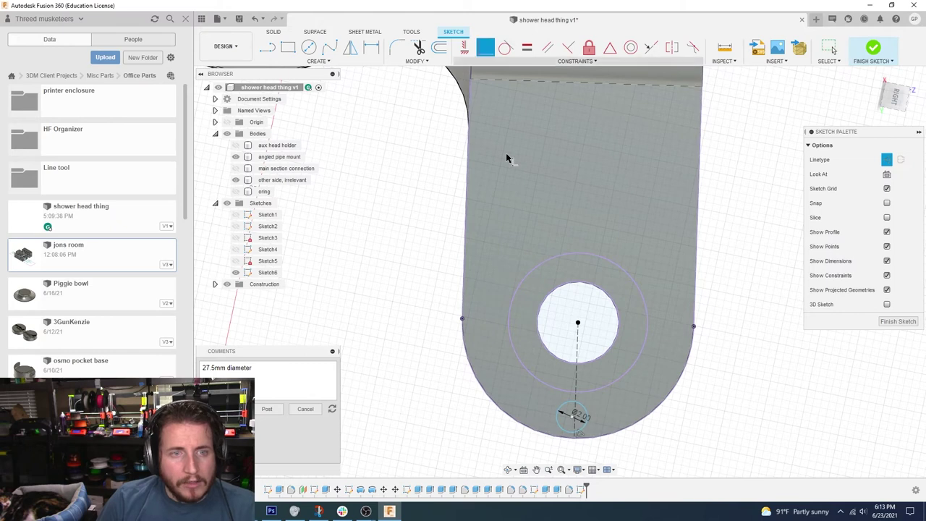
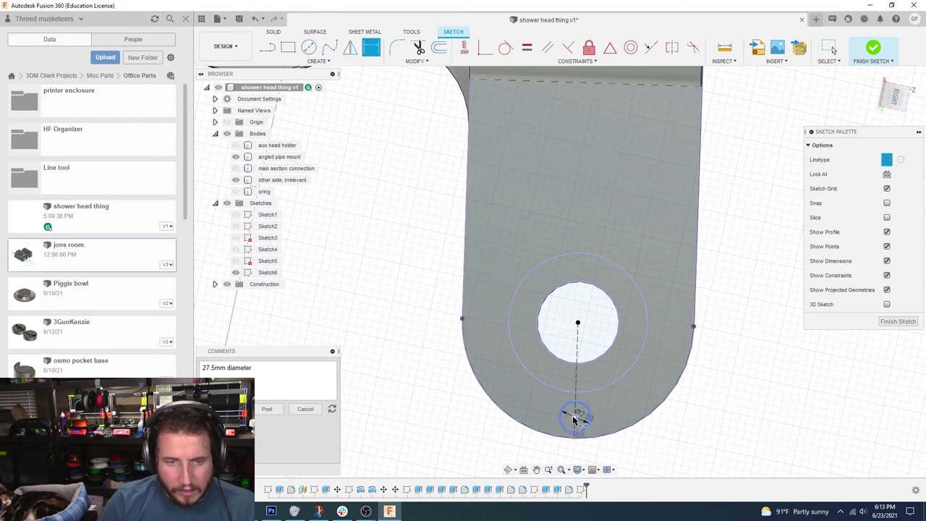
{"action": "left_click", "coordinate": [548, 418]}
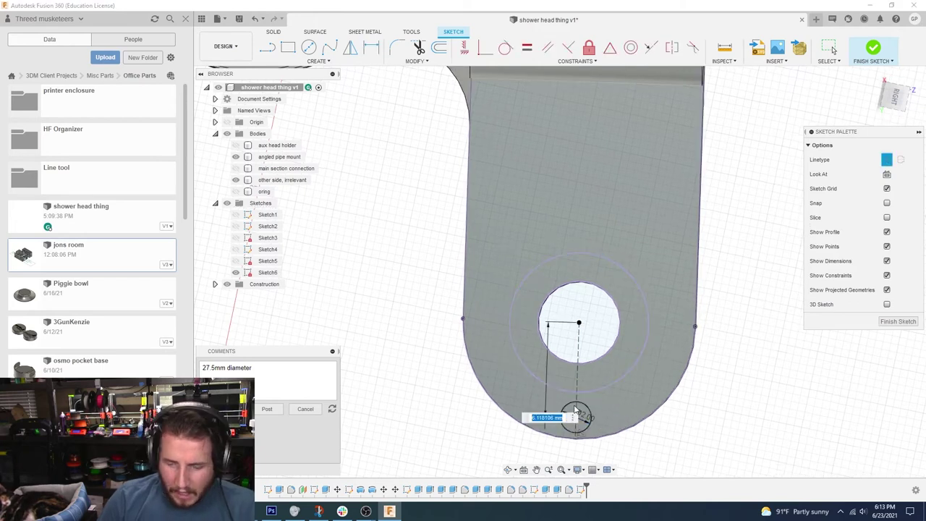
{"action": "key", "text": "Return"}
{"action": "mouse_move", "coordinate": [574, 410]}
{"action": "middle_mouse_down", "text": "shift"}
{"action": "mouse_move", "coordinate": [618, 398]}
{"action": "mouse_move", "coordinate": [612, 342]}
{"action": "middle_mouse_up", "text": "shift"}
{"action": "left_click", "coordinate": [898, 321]}
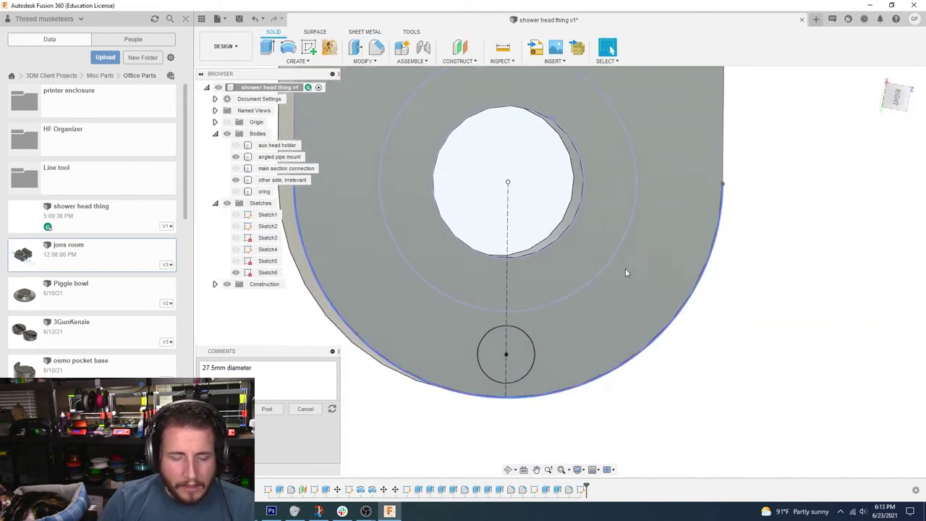
Step: Reopen Sketch6 and draw a line across the 2 mm circle's diameter along the construction line
{"action": "double_click", "coordinate": [264, 273]}
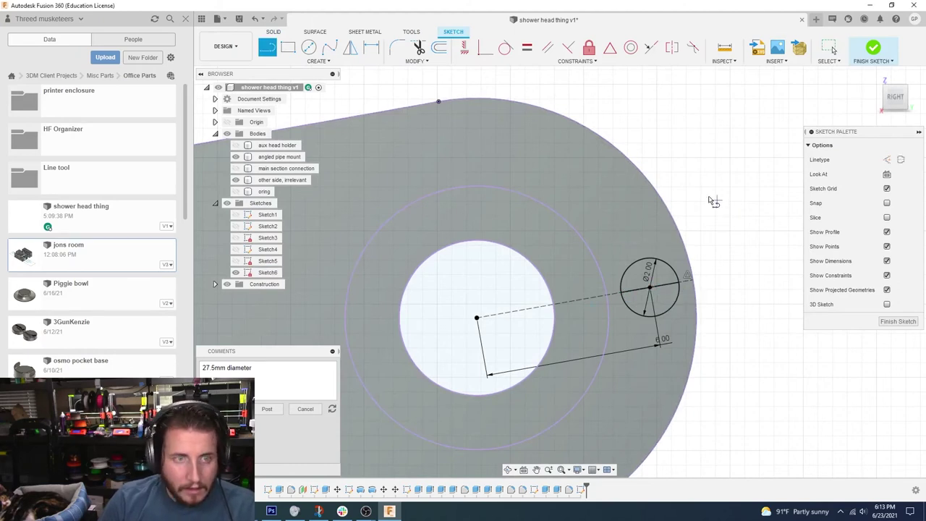
{"action": "mouse_move", "coordinate": [709, 201]}
{"action": "middle_mouse_down", "text": "shift"}
{"action": "mouse_move", "coordinate": [630, 181]}
{"action": "mouse_move", "coordinate": [711, 186]}
{"action": "mouse_move", "coordinate": [710, 208]}
{"action": "mouse_move", "coordinate": [709, 162]}
{"action": "mouse_move", "coordinate": [700, 212]}
{"action": "middle_mouse_up", "text": "shift"}
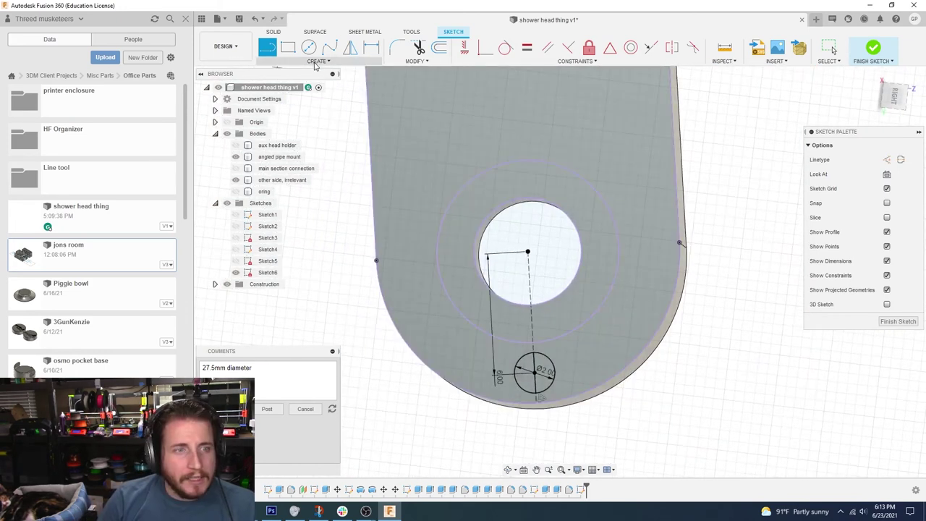
Step: Create a circular pattern of the 2 mm circle and its diameter line about the hole's centre, with angle spacing and quantity 2
{"action": "left_click", "coordinate": [315, 62]}
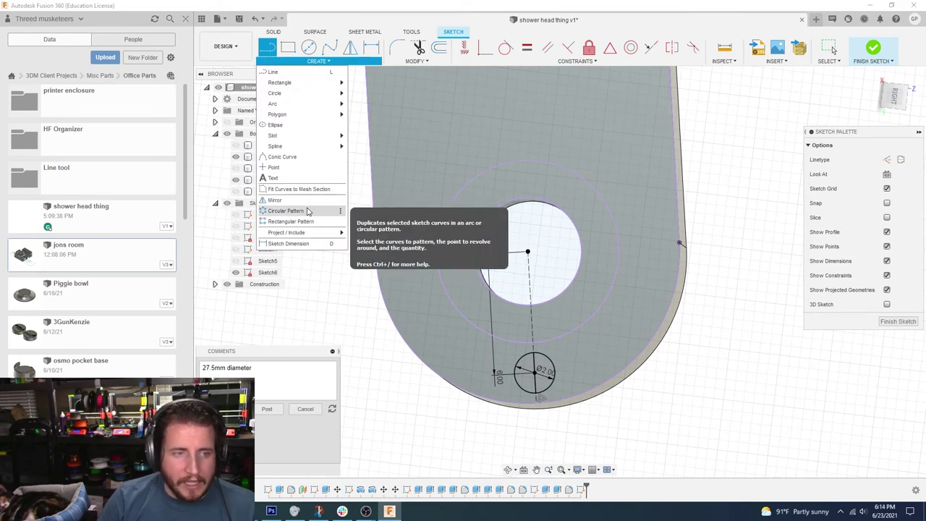
{"action": "left_click", "coordinate": [288, 210]}
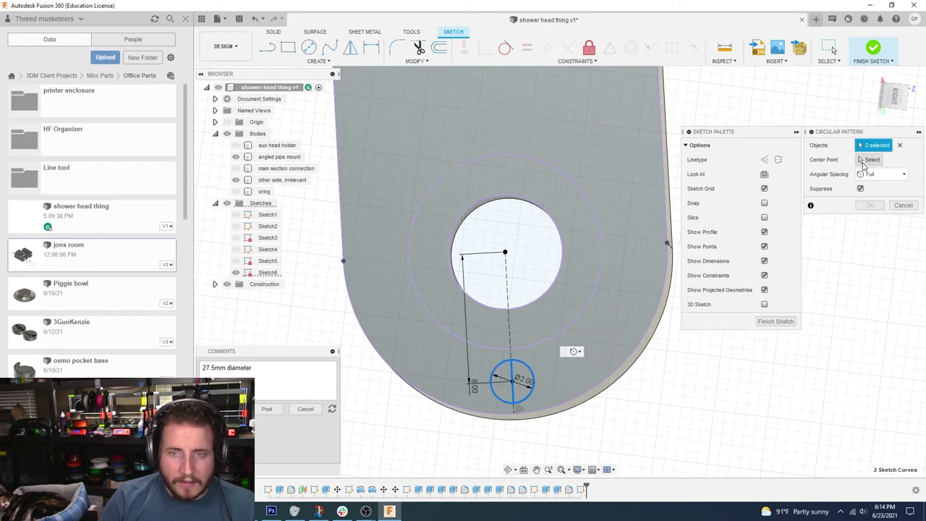
{"action": "left_click", "coordinate": [505, 254]}
{"action": "left_click", "coordinate": [903, 175]}
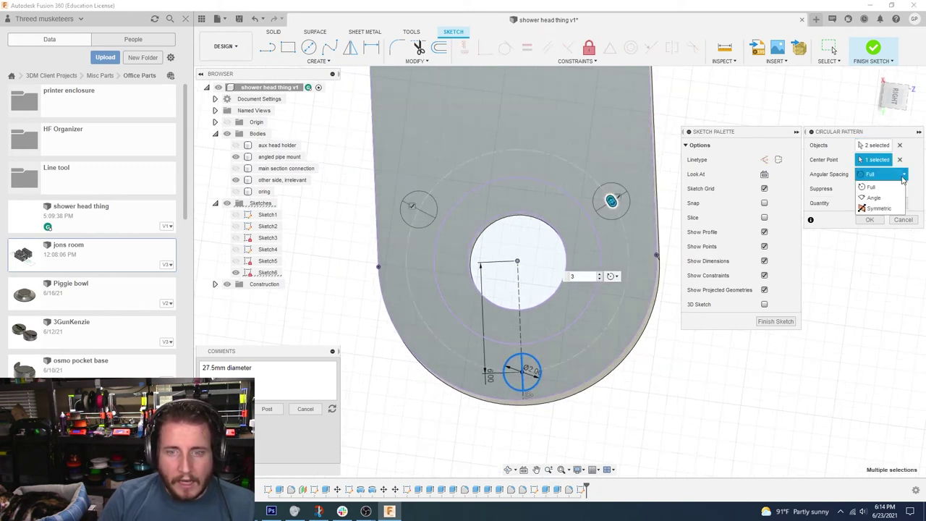
{"action": "left_click", "coordinate": [886, 198]}
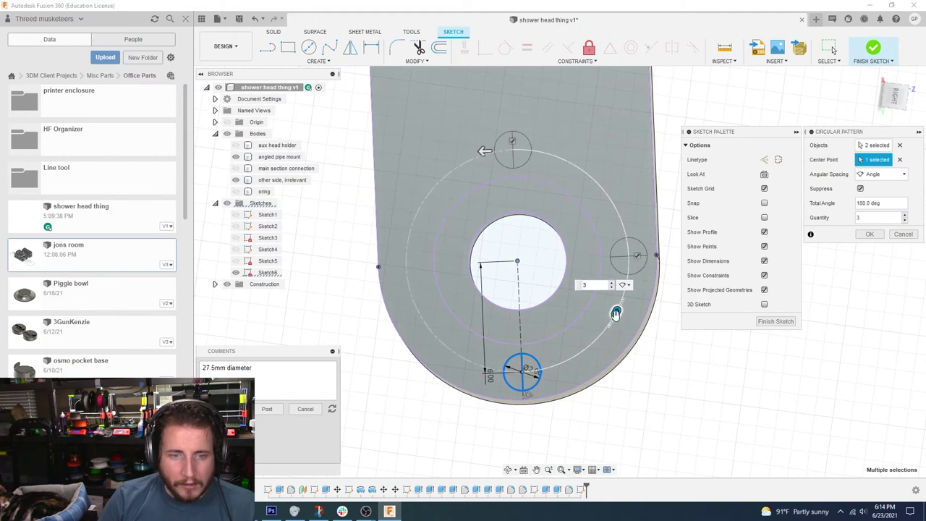
{"action": "left_click_drag", "start_coordinate": [574, 365], "coordinate": [624, 354]}
{"action": "scroll", "coordinate": [622, 353], "scroll_direction": "down", "scroll_amount": 6}
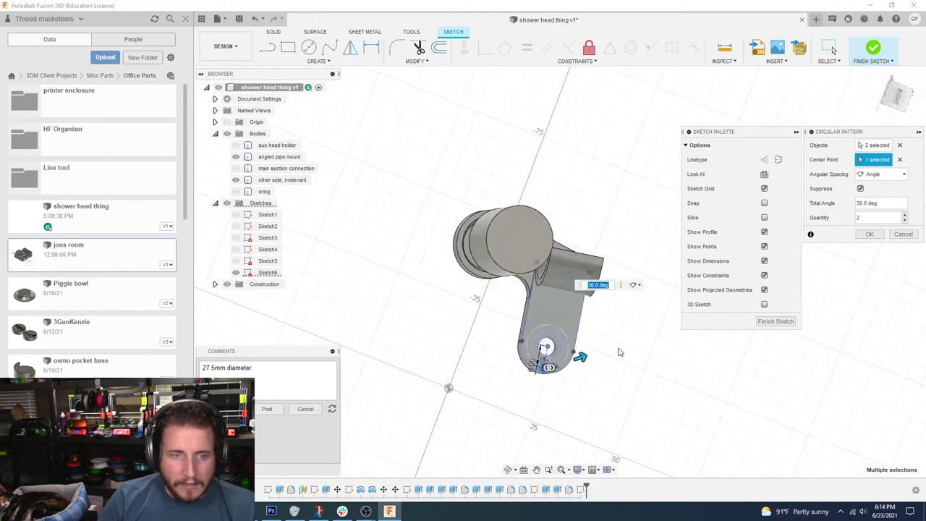
{"action": "scroll", "coordinate": [578, 343], "scroll_direction": "up", "scroll_amount": 6}
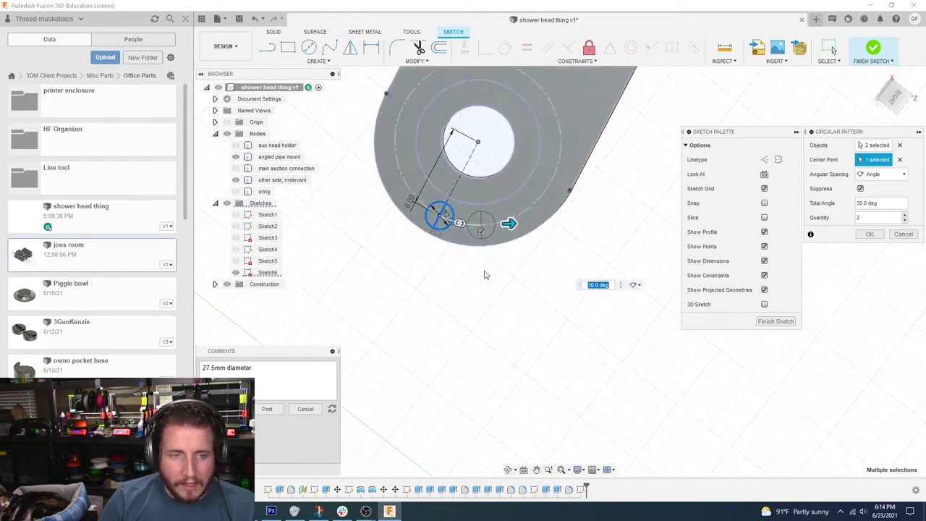
{"action": "left_click_drag", "start_coordinate": [509, 233], "coordinate": [519, 233]}
{"action": "scroll", "coordinate": [533, 225], "scroll_direction": "up", "scroll_amount": 3}
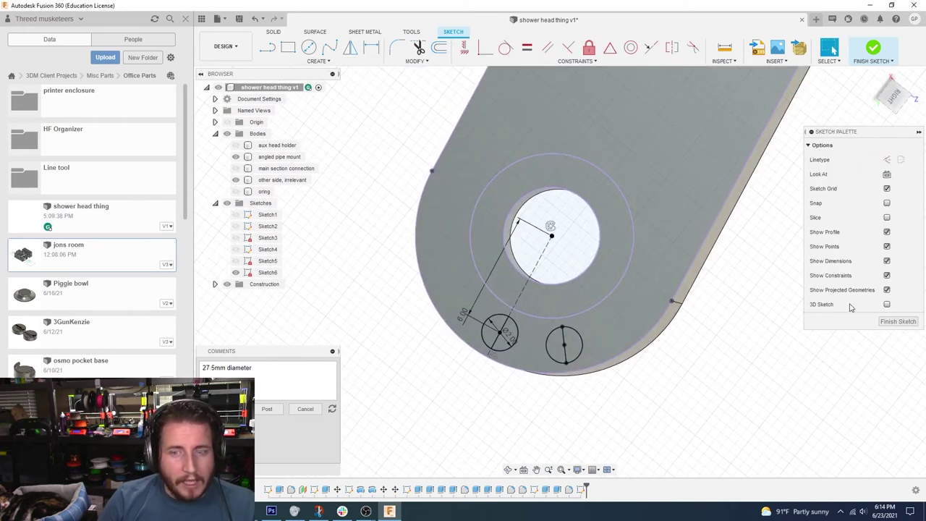
Step: Finish the sketch and revolve half of the patterned circle 360 degrees about its diameter line, joining it to the body
{"action": "left_click", "coordinate": [898, 321]}
{"action": "left_click", "coordinate": [288, 50]}
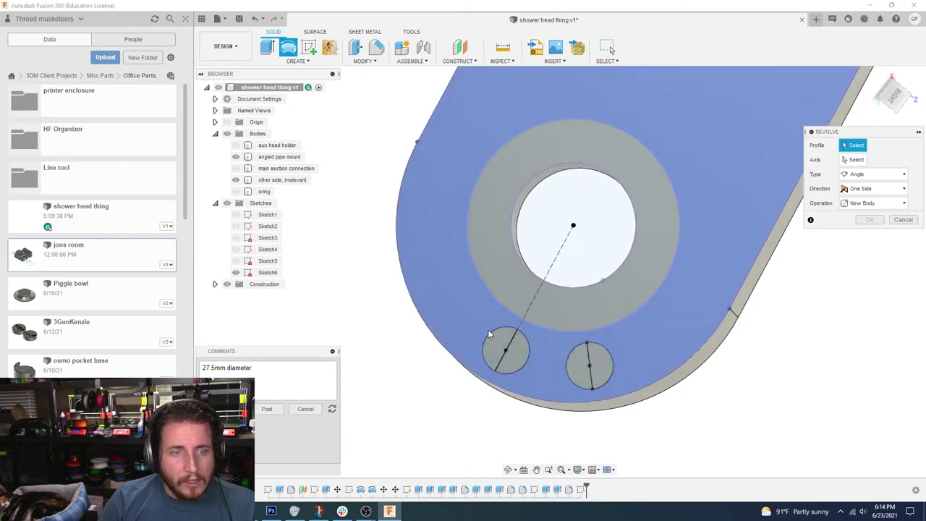
{"action": "left_click", "coordinate": [518, 354]}
{"action": "left_click", "coordinate": [606, 370]}
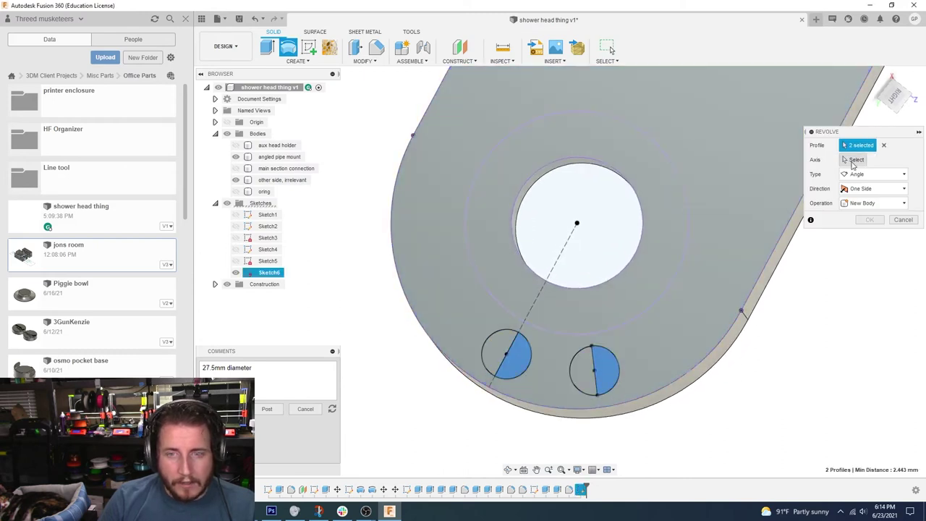
{"action": "left_click", "coordinate": [854, 160]}
{"action": "left_click", "coordinate": [595, 362]}
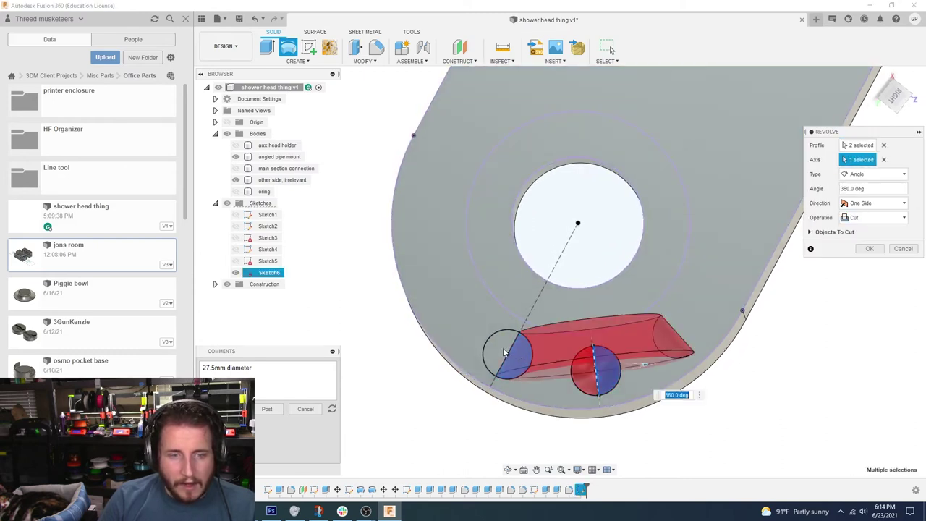
{"action": "left_click", "coordinate": [871, 217]}
{"action": "left_click", "coordinate": [857, 231]}
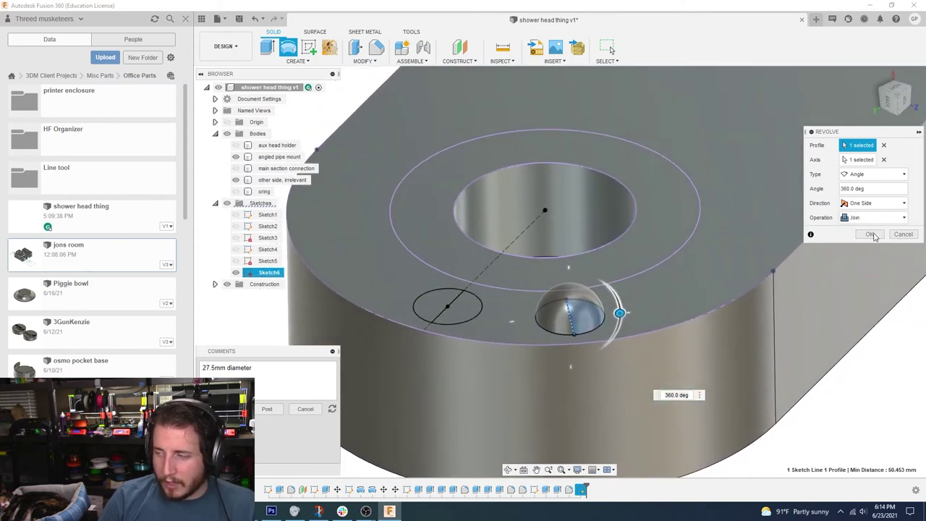
{"action": "left_click", "coordinate": [871, 233]}
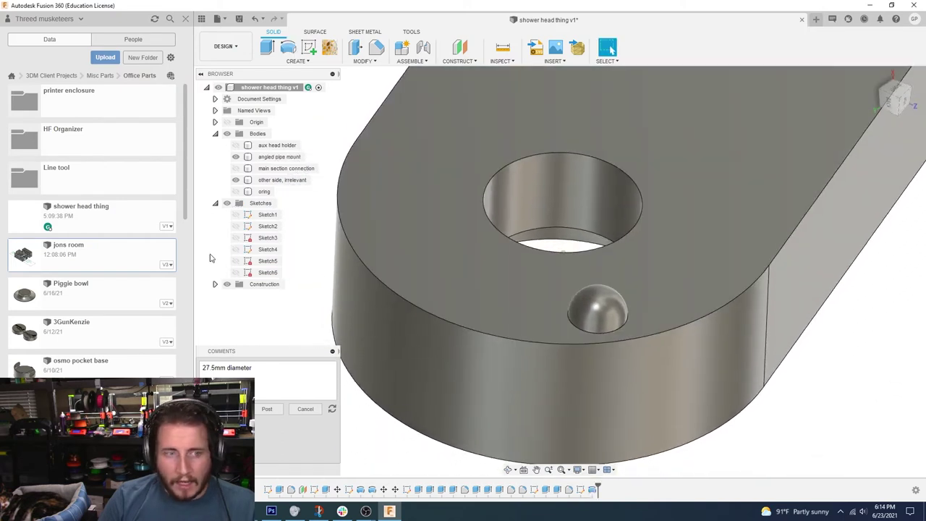
Step: Show Sketch6 again and revolve half of the original 2 mm circle about its diameter line on the leg face
{"action": "left_click", "coordinate": [235, 273]}
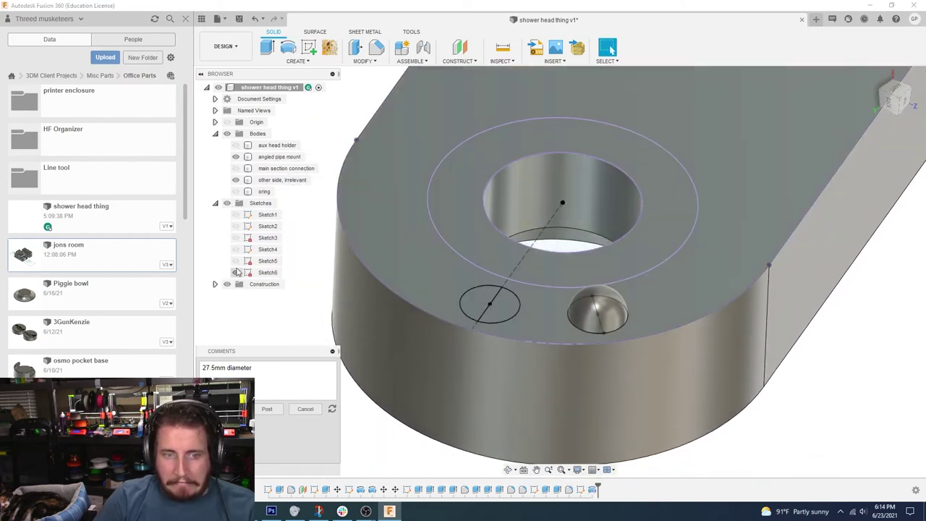
{"action": "left_click", "coordinate": [288, 48]}
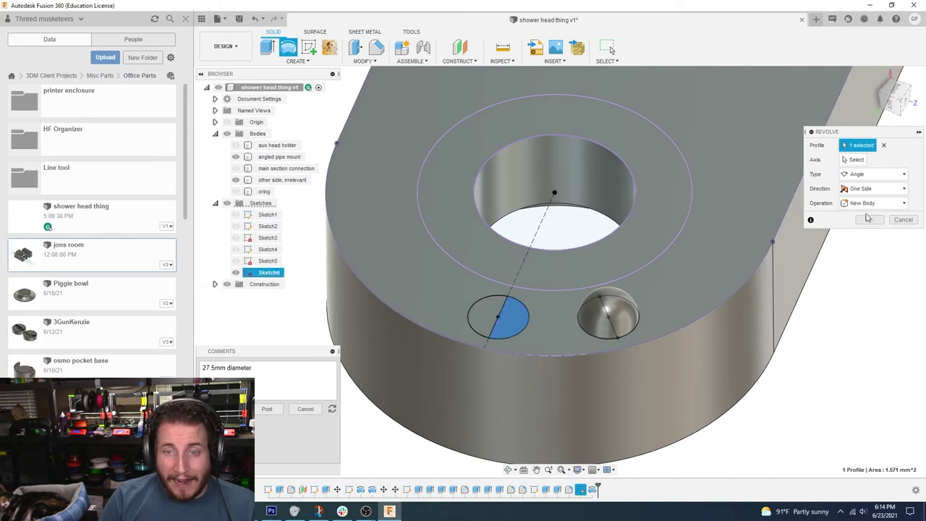
{"action": "left_click", "coordinate": [876, 234]}
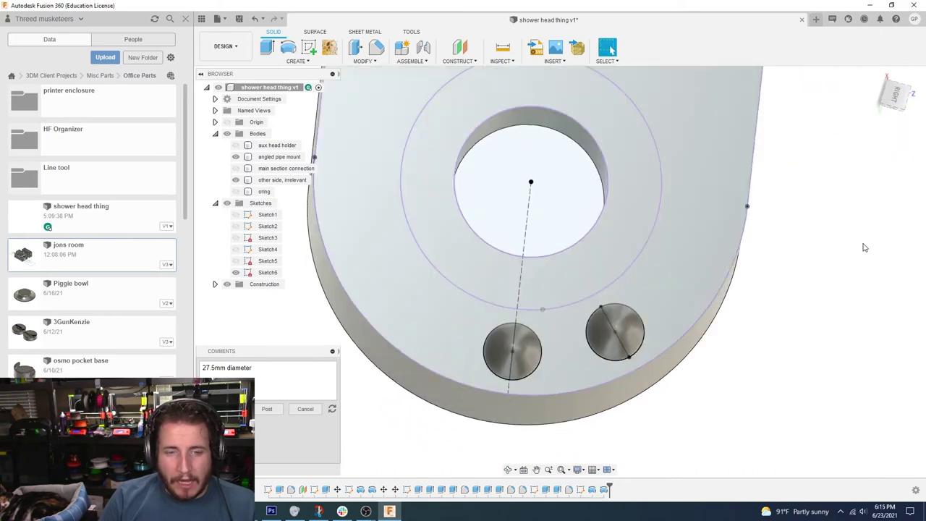
Step: Suppress the revolve feature made from the patterned circle and hide Sketch6
{"action": "right_click", "coordinate": [592, 490]}
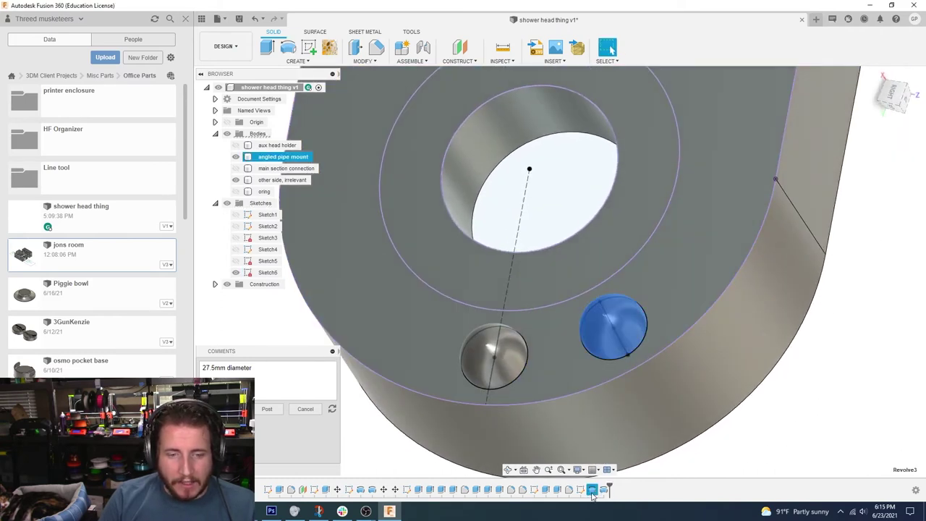
{"action": "left_click", "coordinate": [617, 465]}
{"action": "scroll", "coordinate": [630, 347], "scroll_direction": "down", "scroll_amount": 3}
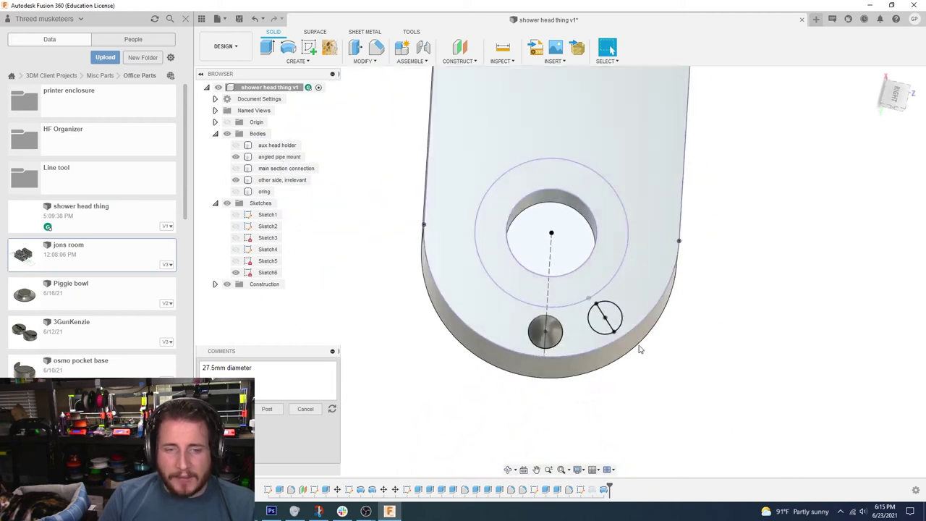
{"action": "left_click", "coordinate": [236, 272]}
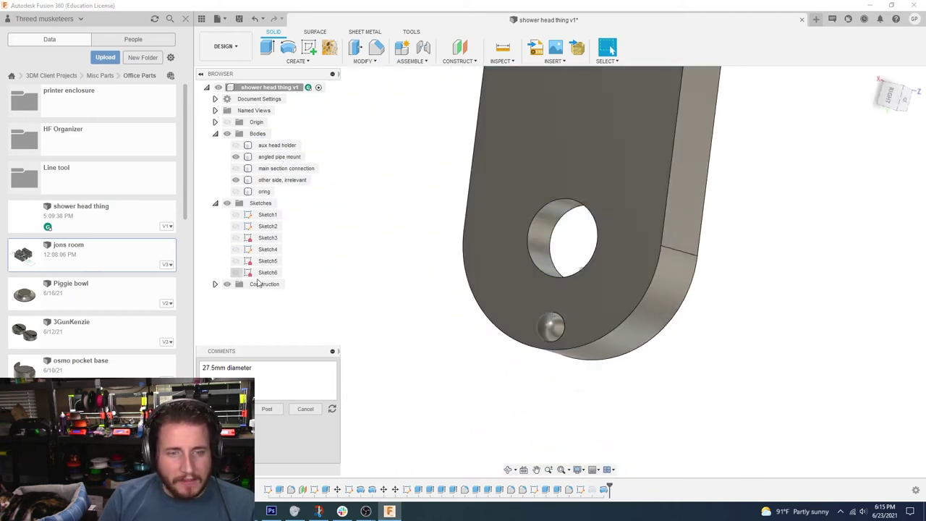
Step: Reopen Sketch6 for editing and project the clip's curved outer face into it
{"action": "middle_click_drag", "start_coordinate": [406, 369], "coordinate": [577, 445], "text": "shift"}
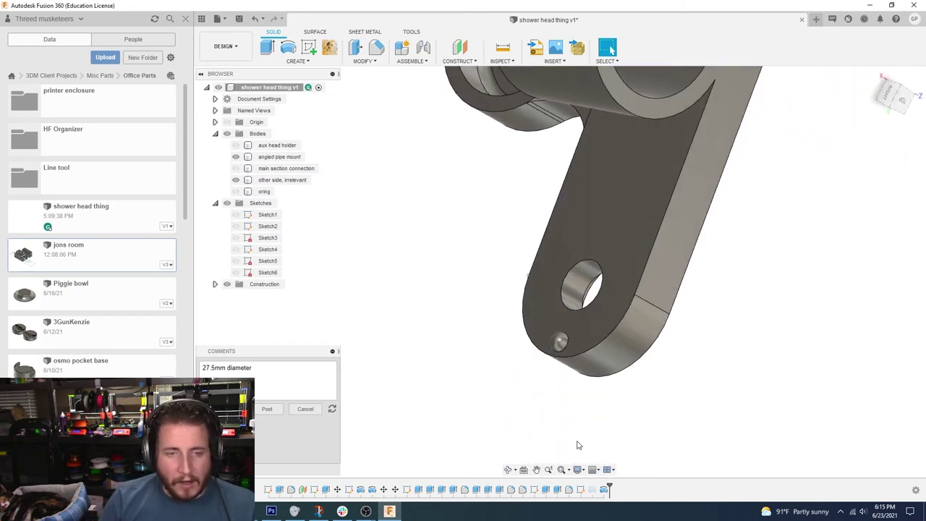
{"action": "double_click", "coordinate": [583, 489]}
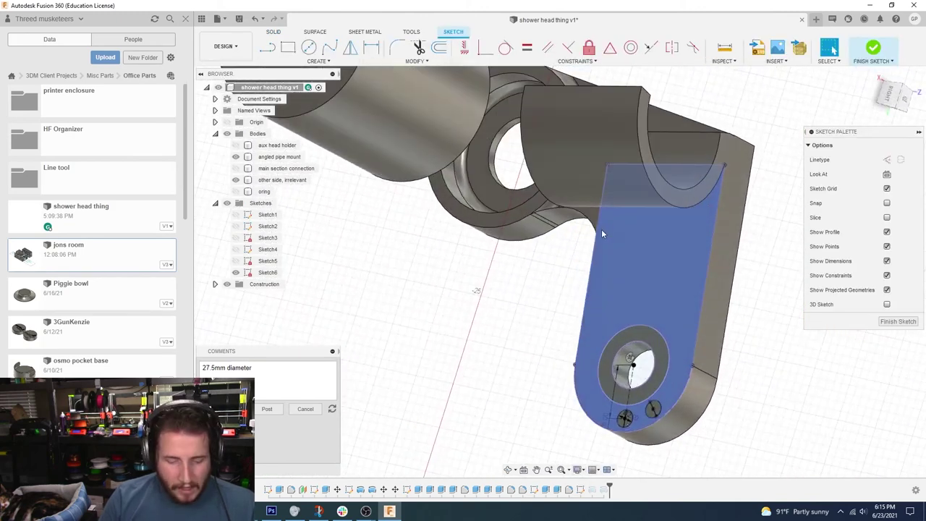
{"action": "key", "text": "p"}
{"action": "left_click", "coordinate": [599, 194]}
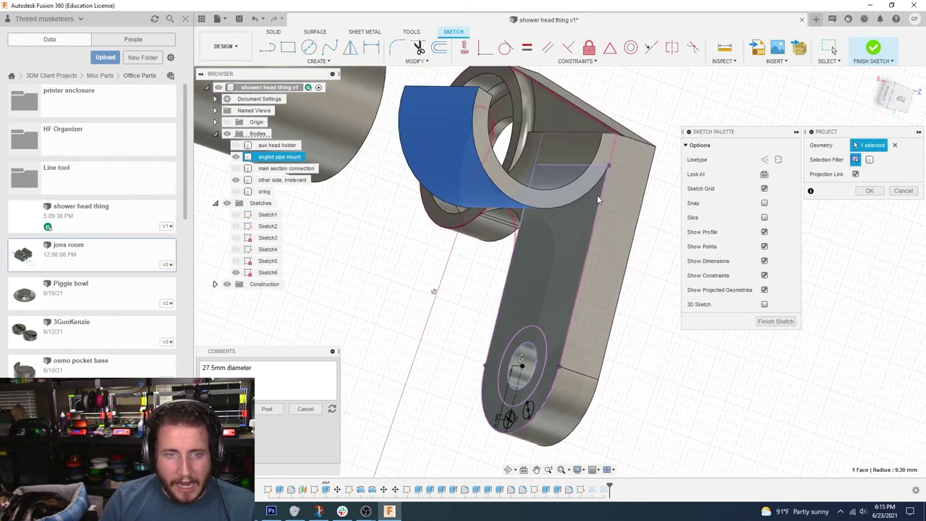
{"action": "left_click", "coordinate": [870, 190]}
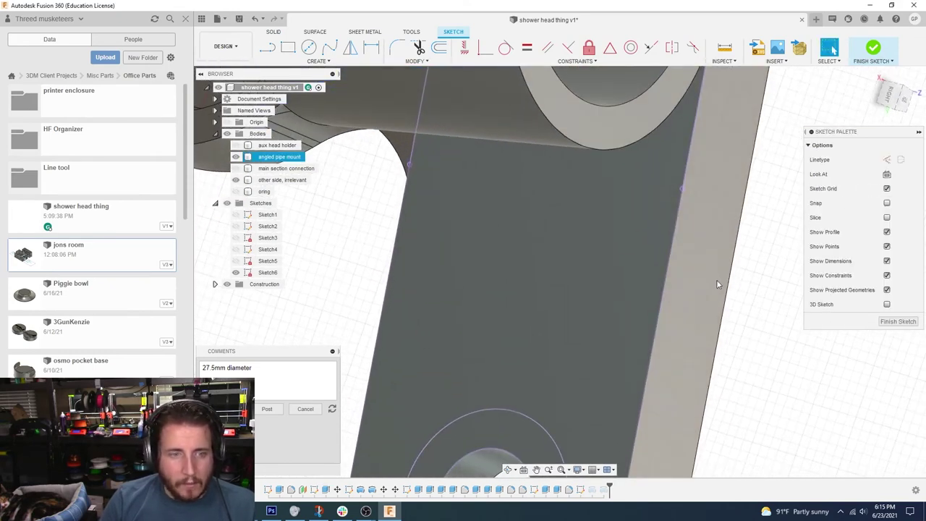
Step: Draw a line across the leg at the clip's edge and a circle concentric with the screw hole, matching the rounded end's radius
{"action": "scroll", "coordinate": [717, 308], "scroll_direction": "down", "scroll_amount": 5}
{"action": "key", "text": "l"}
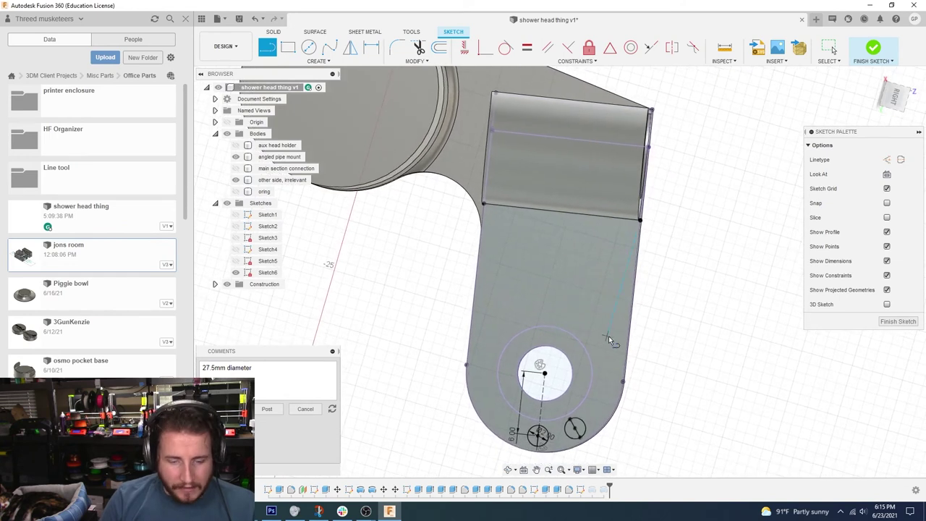
{"action": "key", "text": "c"}
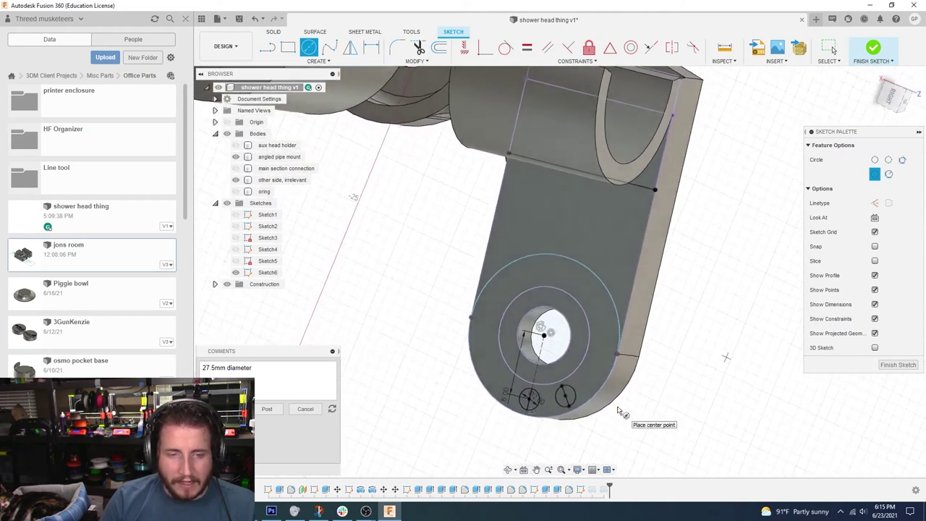
Step: Draw a rectangular arm outline beyond the leg's rounded end with equal sides, a perpendicular end line and a 20 mm length, and finish the sketch
{"action": "key", "text": "l"}
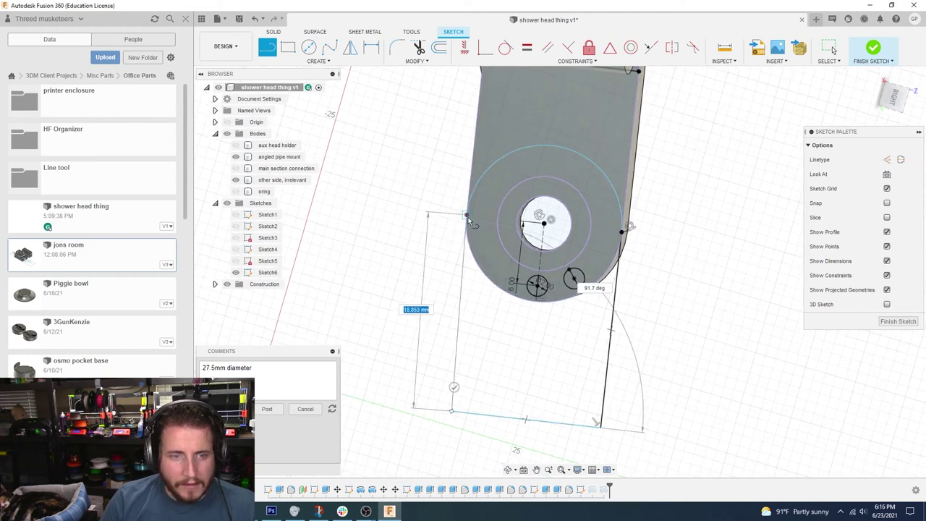
{"action": "left_click", "coordinate": [466, 215]}
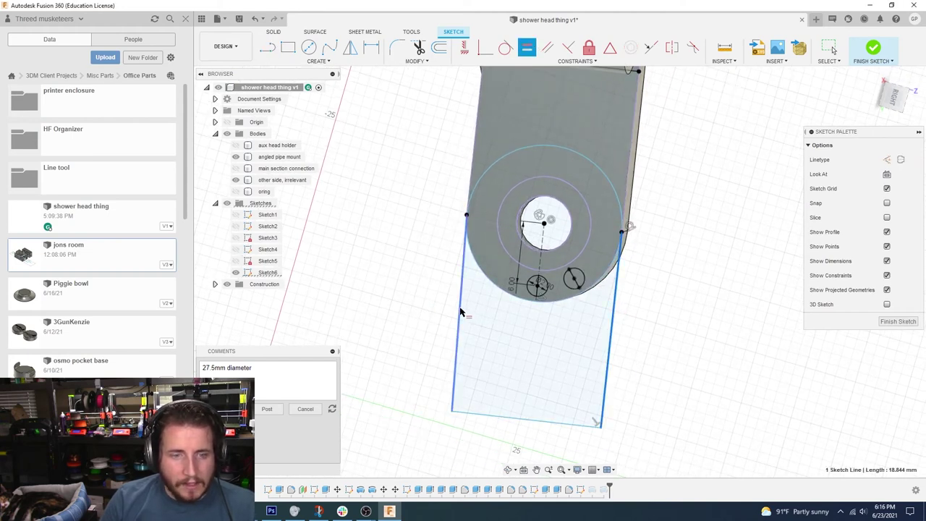
{"action": "left_click", "coordinate": [461, 313]}
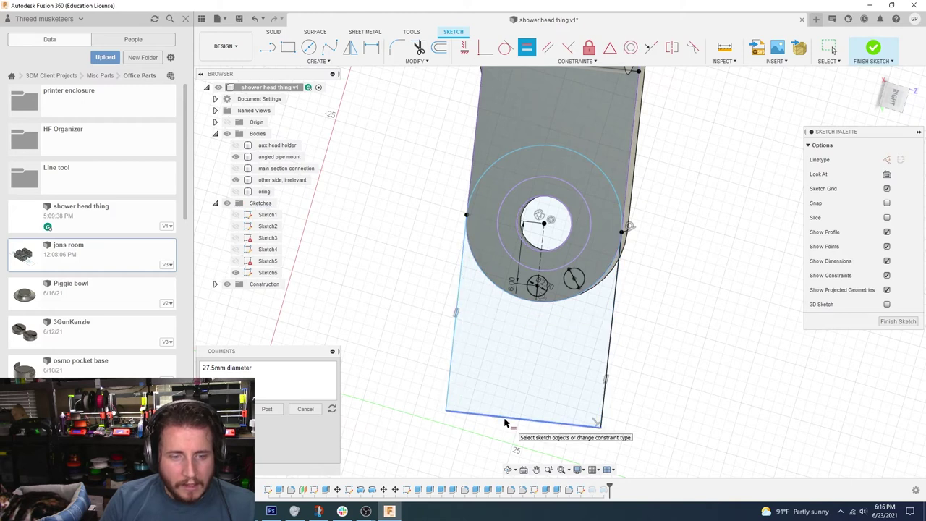
{"action": "left_click", "coordinate": [568, 48]}
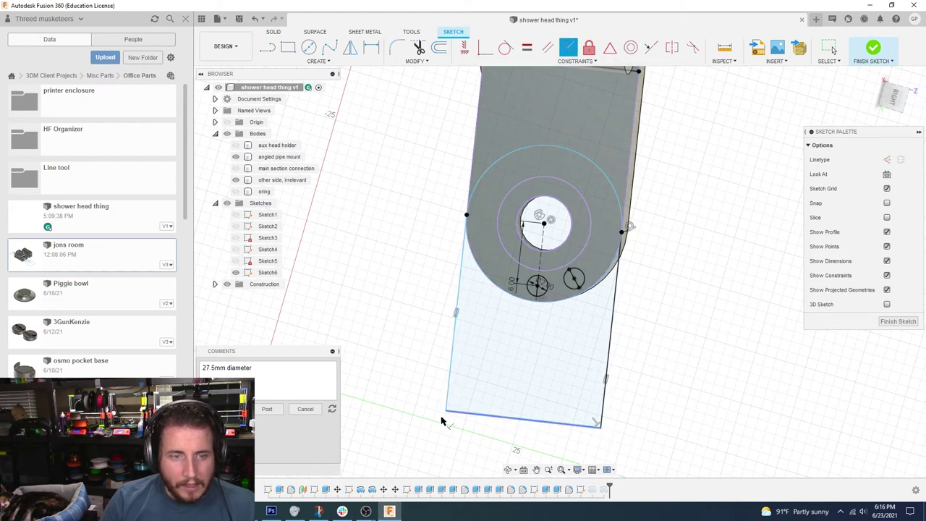
{"action": "left_click", "coordinate": [478, 418]}
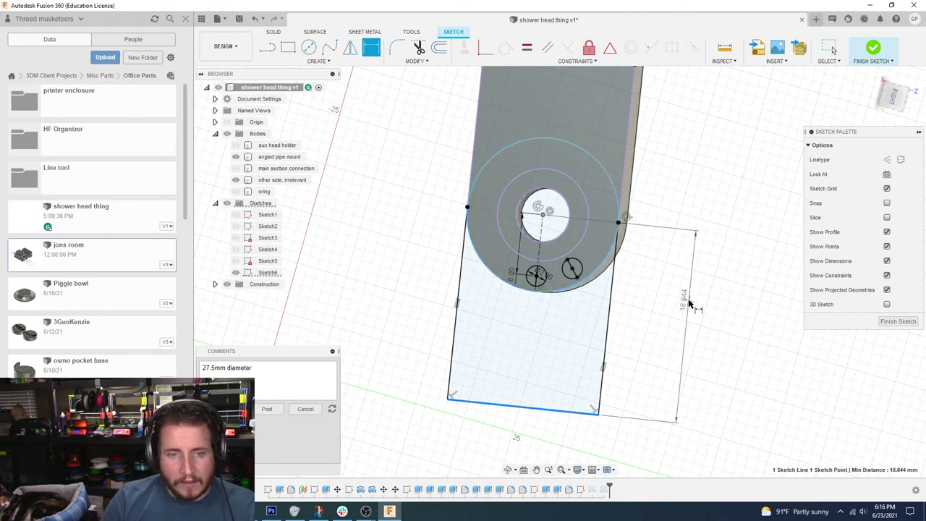
{"action": "left_click", "coordinate": [689, 304]}
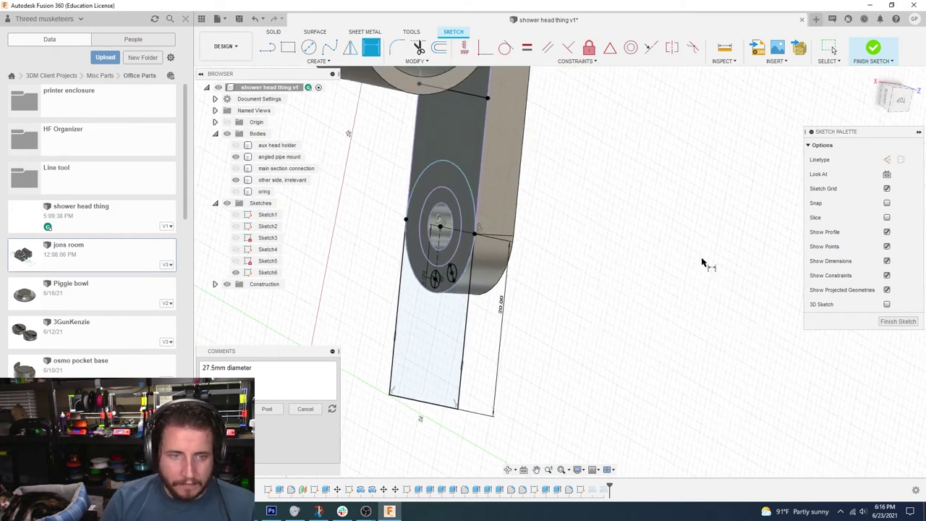
{"action": "left_click", "coordinate": [899, 323]}
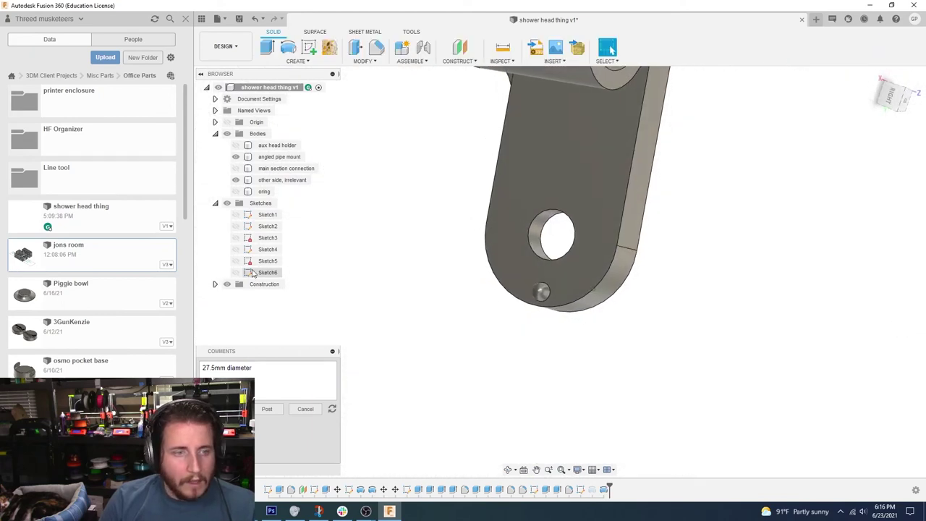
Step: Show Sketch6 and extrude the arm outline with its rounded end, leaving out the screw hole, 5 mm away from the leg as a new body
{"action": "left_click", "coordinate": [241, 274]}
{"action": "left_click", "coordinate": [236, 272]}
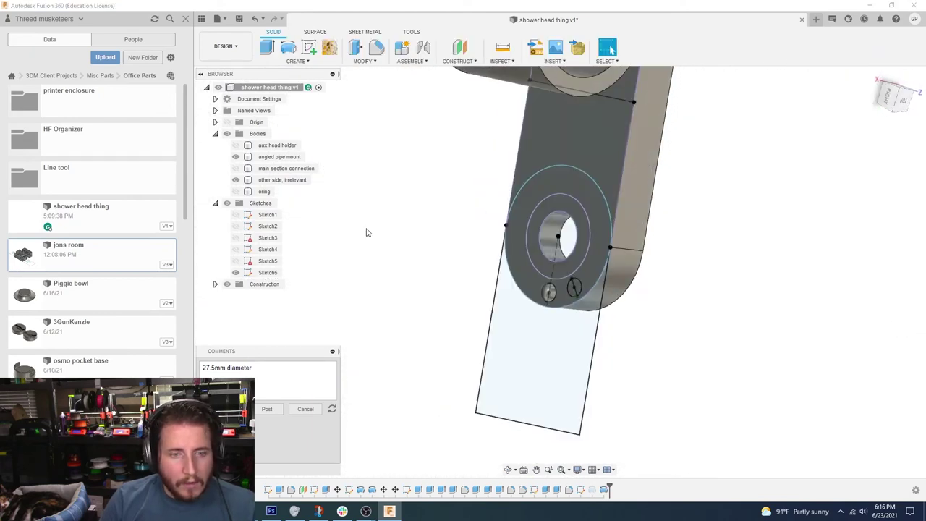
{"action": "left_click", "coordinate": [369, 228]}
{"action": "key", "text": "e"}
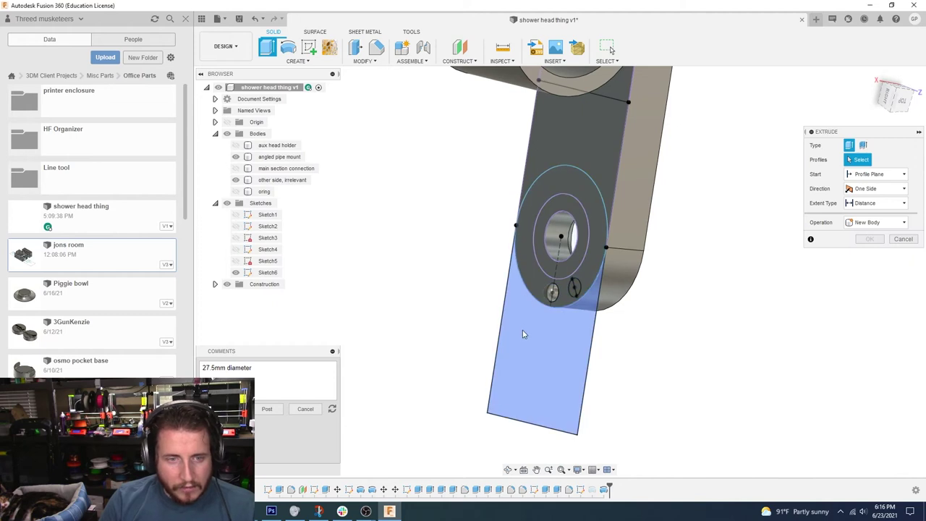
{"action": "left_click", "coordinate": [522, 330]}
{"action": "left_click", "coordinate": [536, 278]}
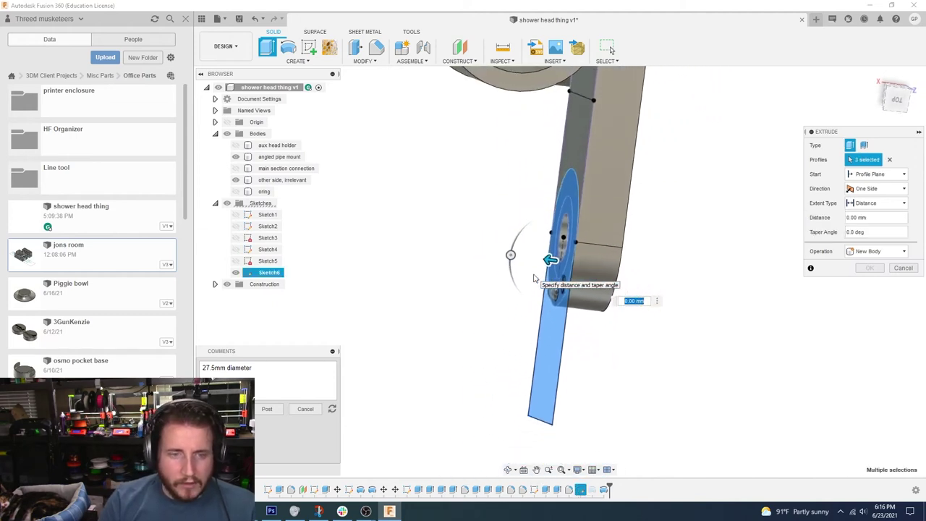
{"action": "left_click_drag", "start_coordinate": [550, 261], "coordinate": [512, 258]}
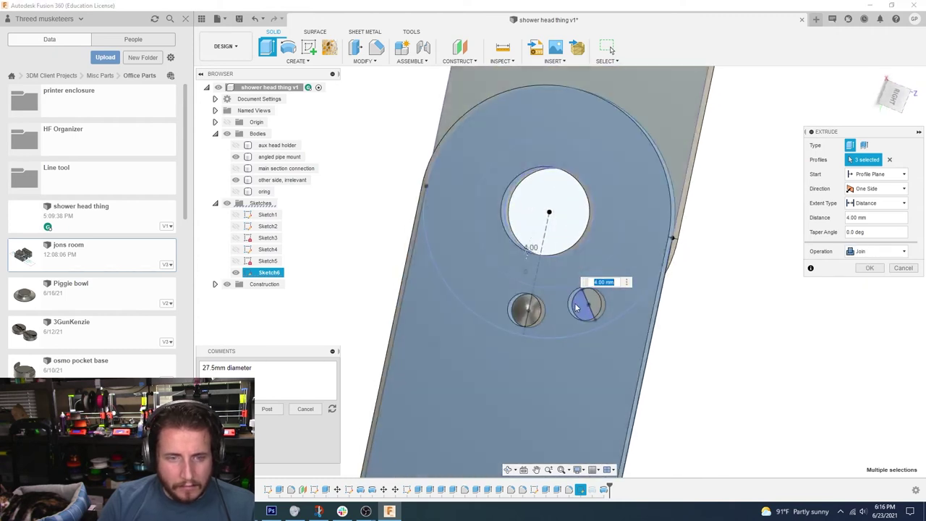
{"action": "left_click", "coordinate": [534, 311]}
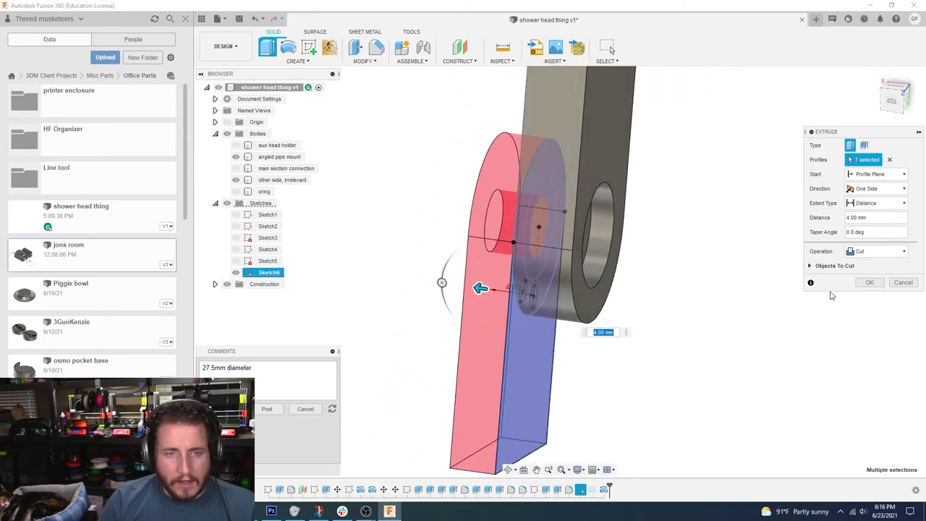
{"action": "left_click", "coordinate": [862, 253]}
{"action": "left_click", "coordinate": [864, 297]}
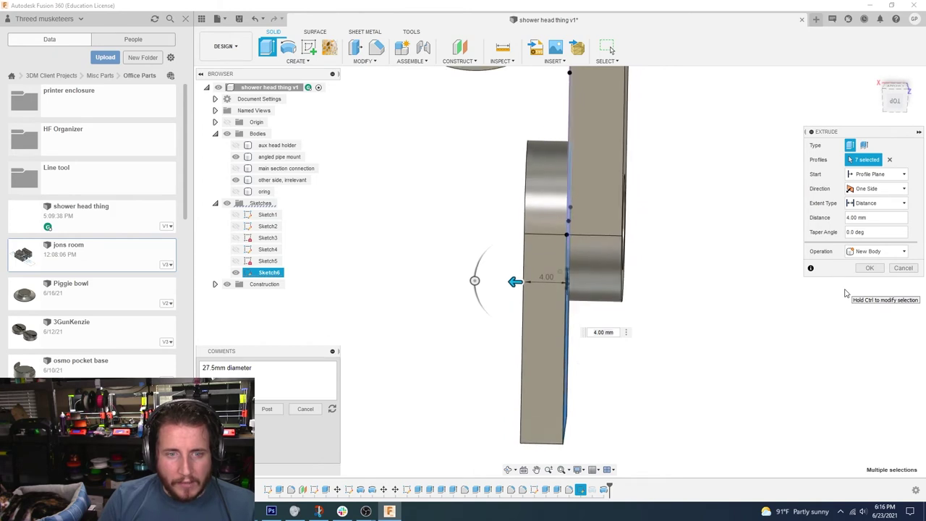
{"action": "left_click_drag", "start_coordinate": [514, 282], "coordinate": [504, 282]}
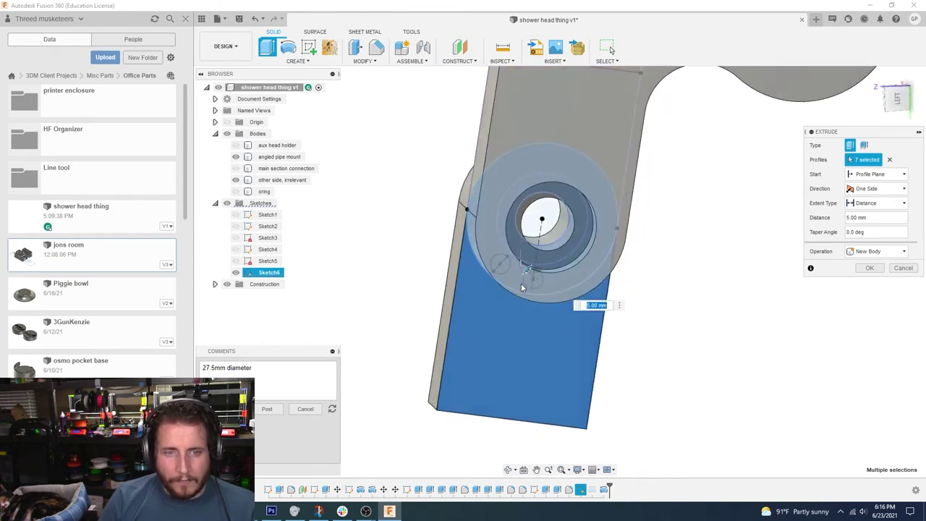
{"action": "left_click", "coordinate": [870, 268]}
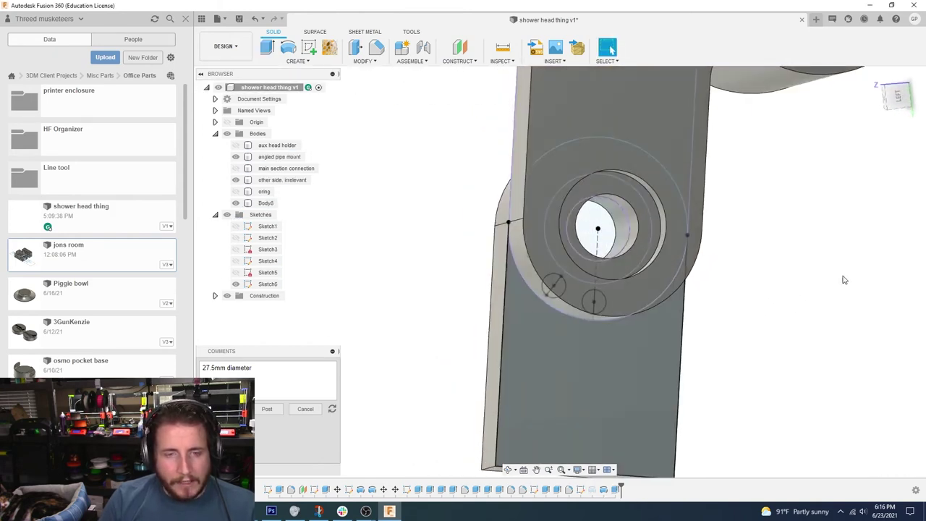
Step: Cut the angled pipe mount's shape out of the new arm body with Combine, keeping the tool body
{"action": "left_click", "coordinate": [365, 60]}
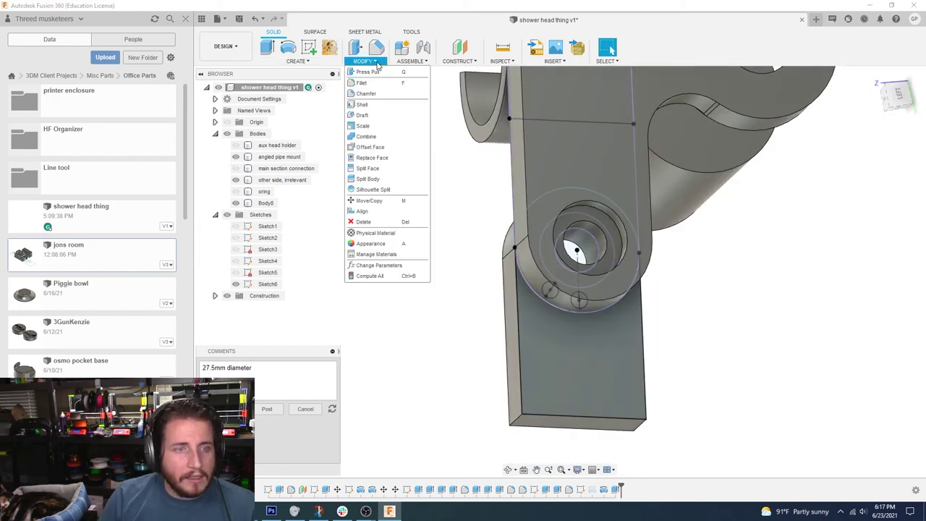
{"action": "left_click", "coordinate": [366, 136]}
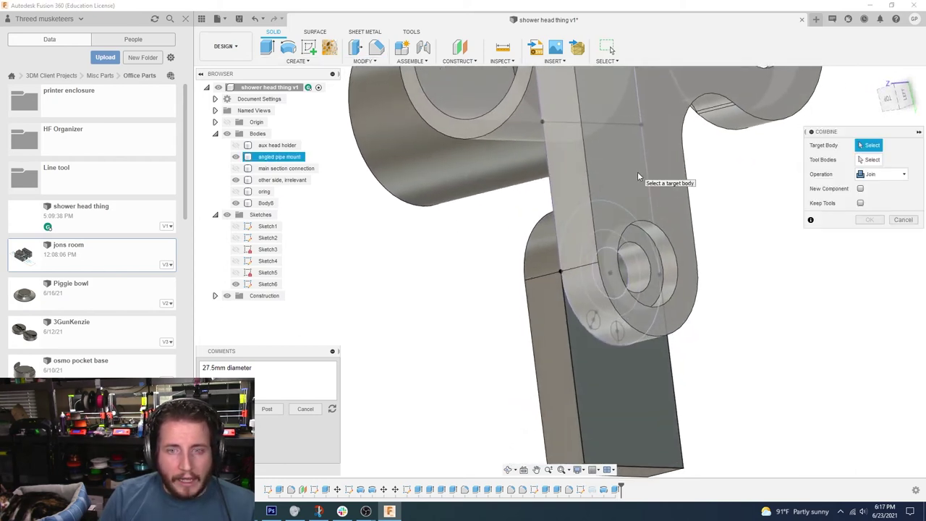
{"action": "left_click", "coordinate": [637, 174]}
{"action": "left_click", "coordinate": [563, 327]}
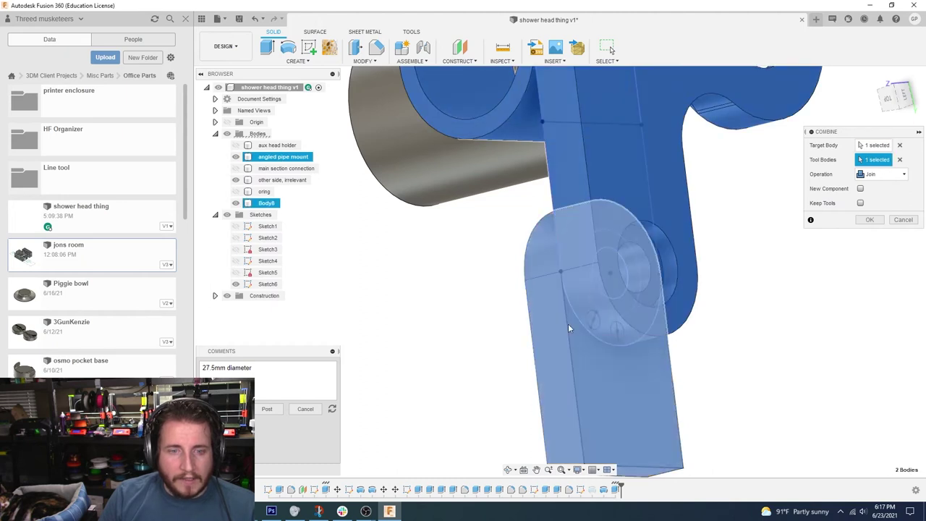
{"action": "left_click", "coordinate": [875, 176]}
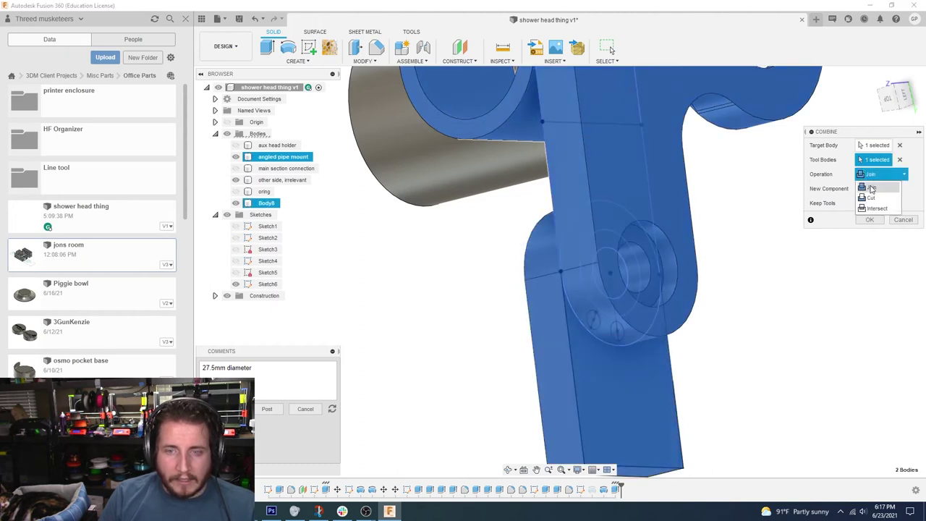
{"action": "left_click", "coordinate": [871, 197]}
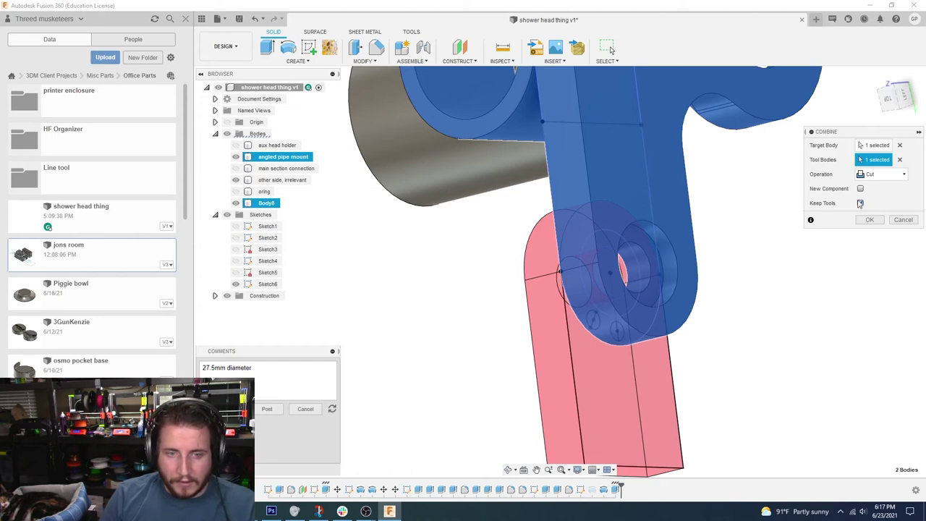
{"action": "left_click", "coordinate": [899, 159]}
{"action": "left_click", "coordinate": [900, 145]}
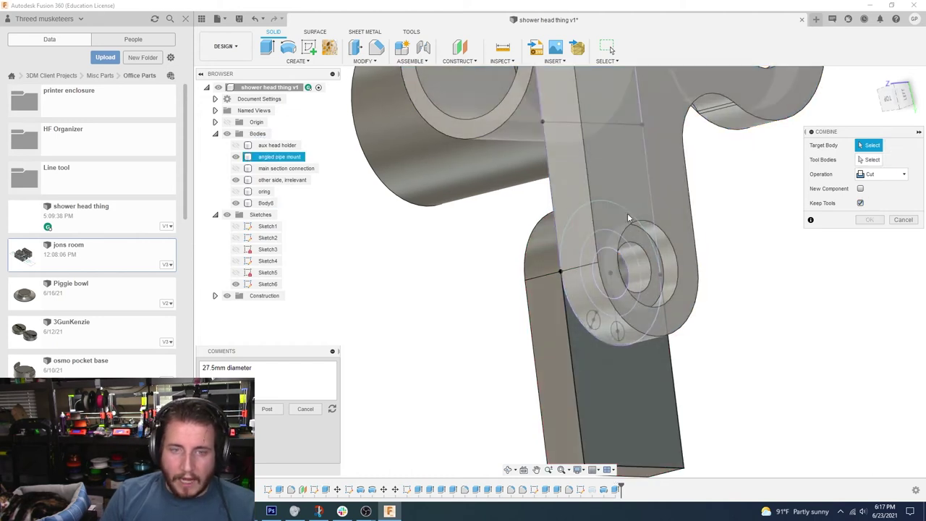
{"action": "left_click", "coordinate": [556, 316]}
{"action": "left_click", "coordinate": [568, 174]}
{"action": "scroll", "coordinate": [568, 175], "scroll_direction": "up", "scroll_amount": 3}
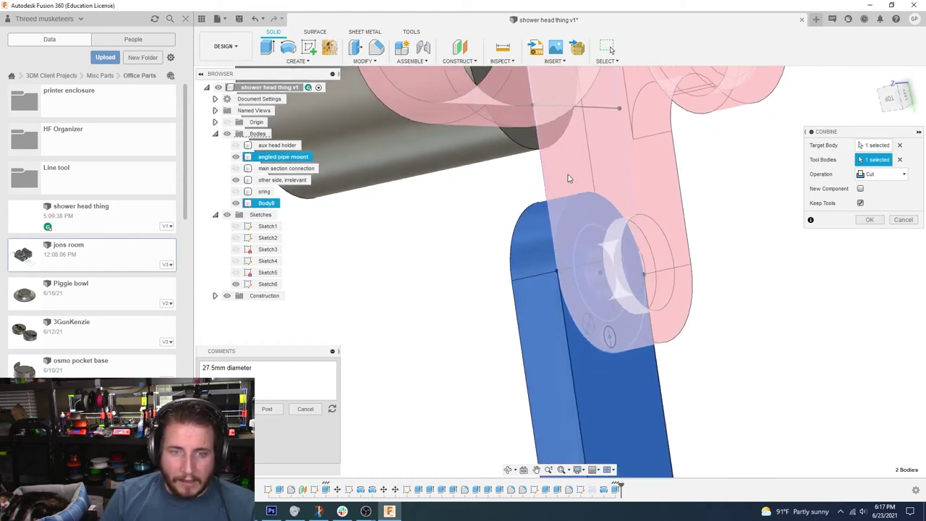
{"action": "left_click", "coordinate": [870, 220]}
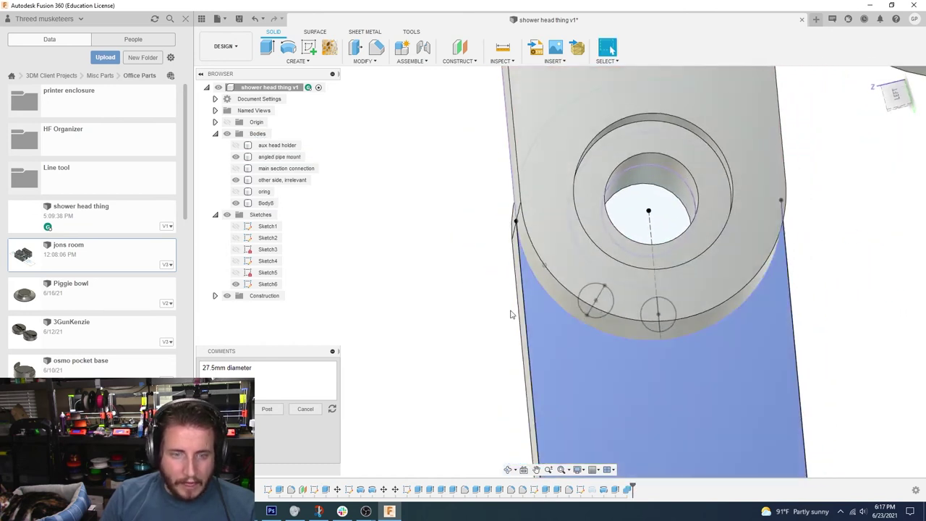
Step: Hide the angled pipe mount body to expose the arm's mating face
{"action": "left_click", "coordinate": [527, 101]}
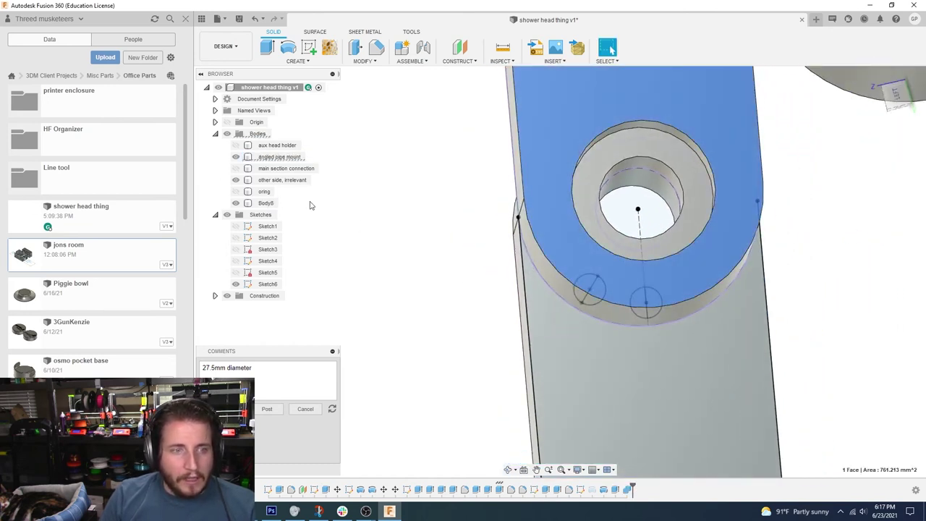
{"action": "left_click", "coordinate": [236, 157]}
{"action": "left_click", "coordinate": [411, 259]}
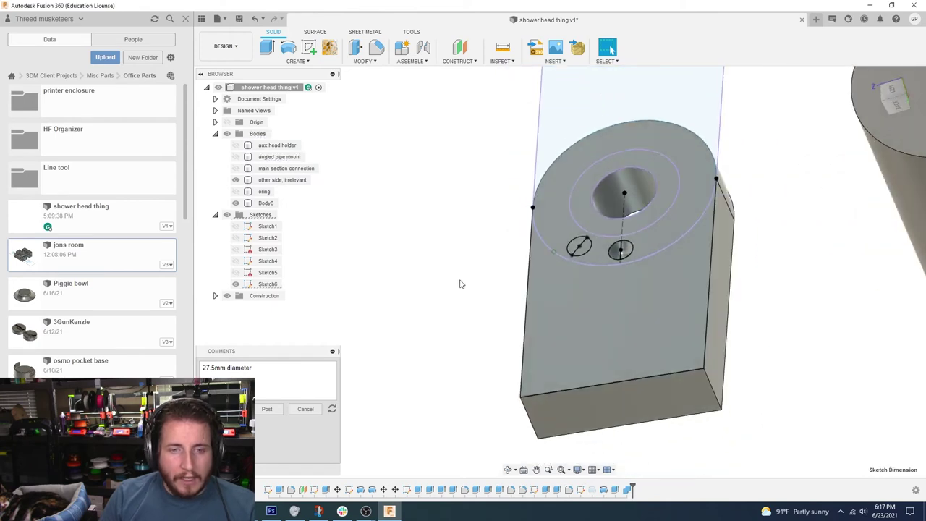
{"action": "key", "text": "d"}
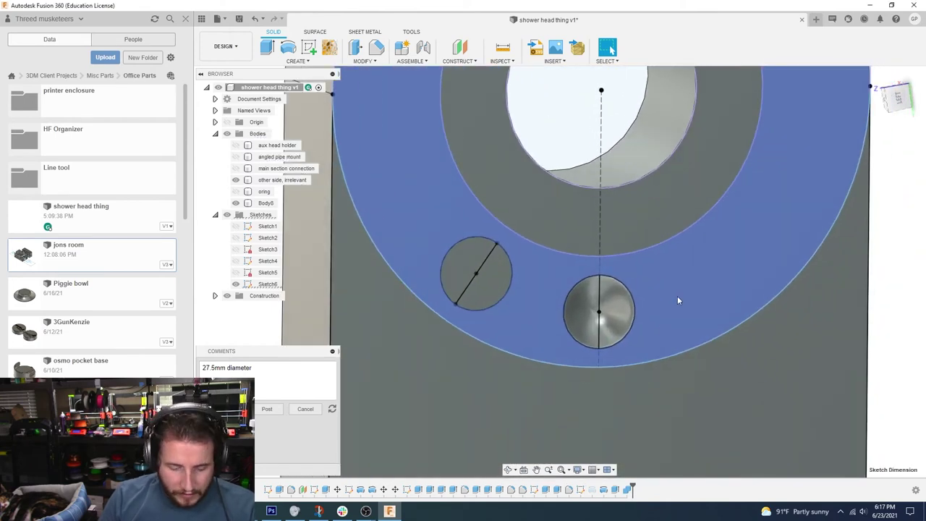
Step: Hide Sketch6 and offset the face of the arm's round dimple by -0.1 mm for clearance
{"action": "key", "text": "e"}
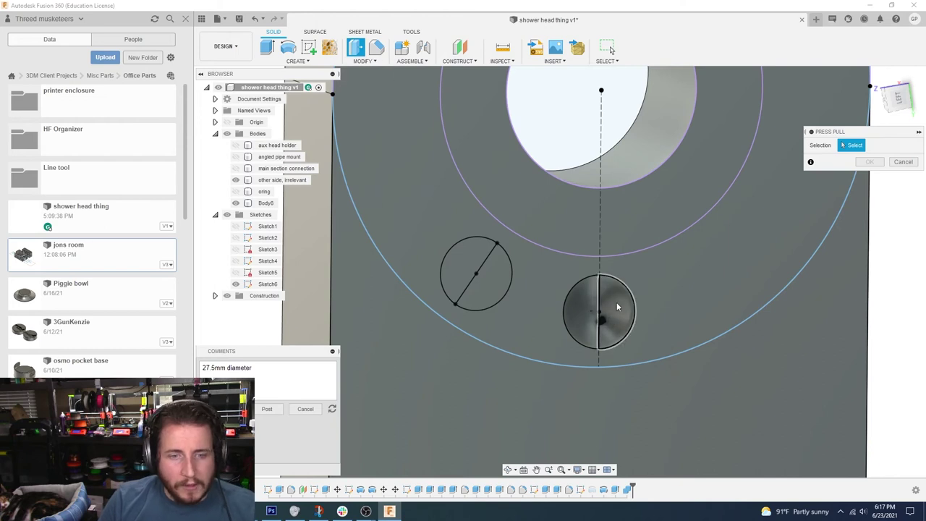
{"action": "left_click", "coordinate": [616, 307]}
{"action": "left_click", "coordinate": [624, 302]}
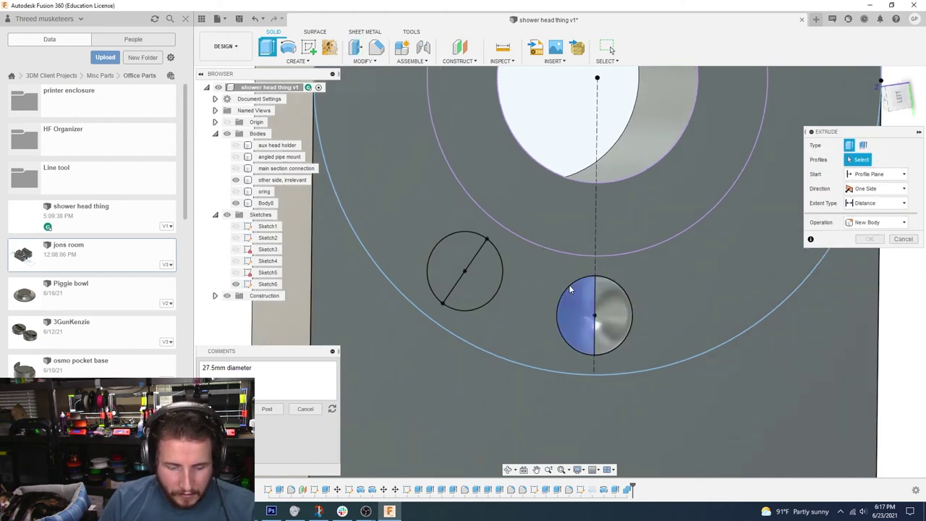
{"action": "left_click", "coordinate": [236, 284]}
{"action": "left_click", "coordinate": [620, 314]}
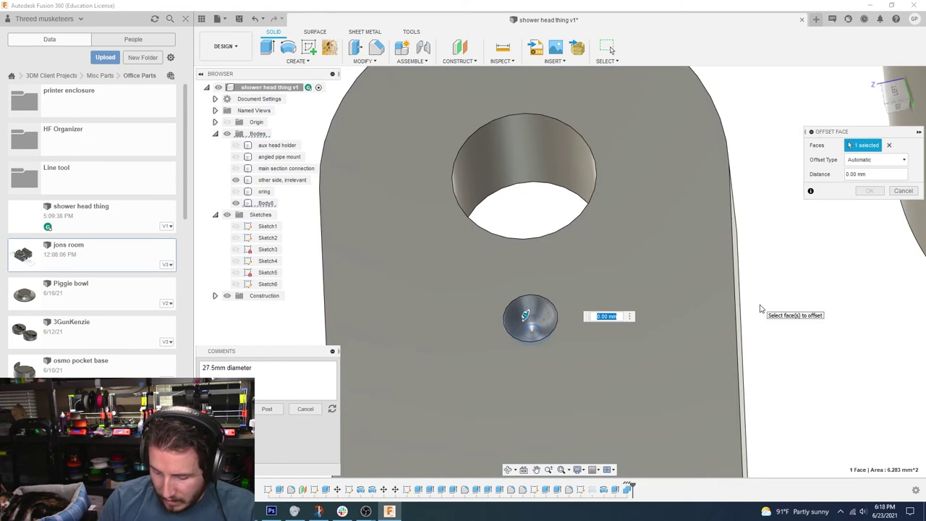
{"action": "type", "text": ".15"}
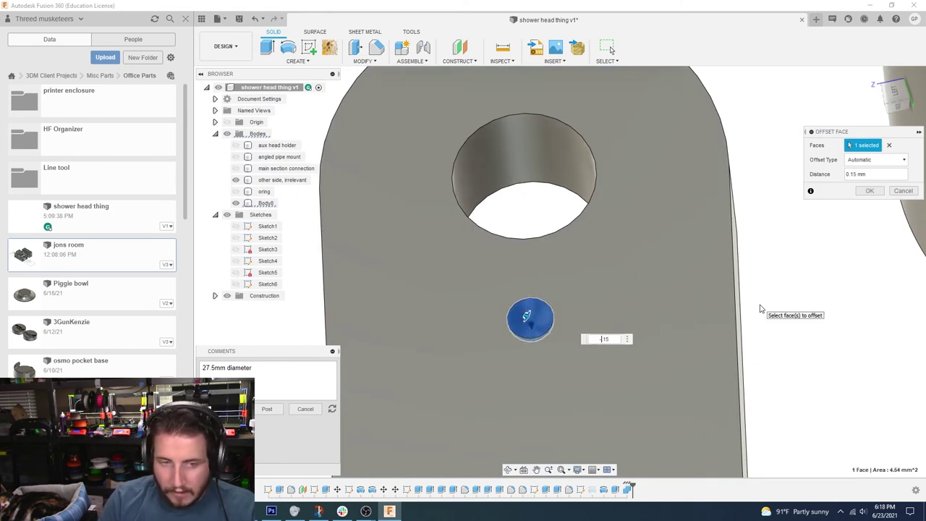
{"action": "type", "text": "-"}
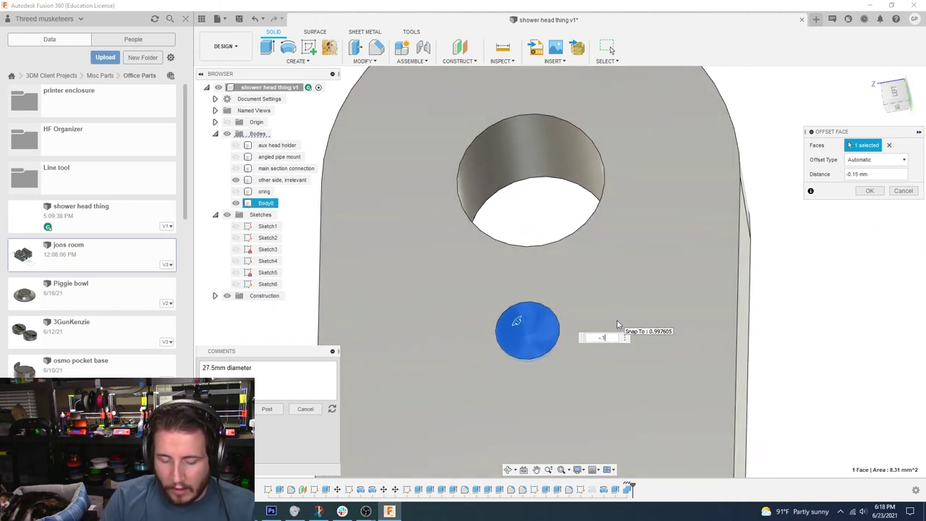
{"action": "key", "text": "BackSpace"}
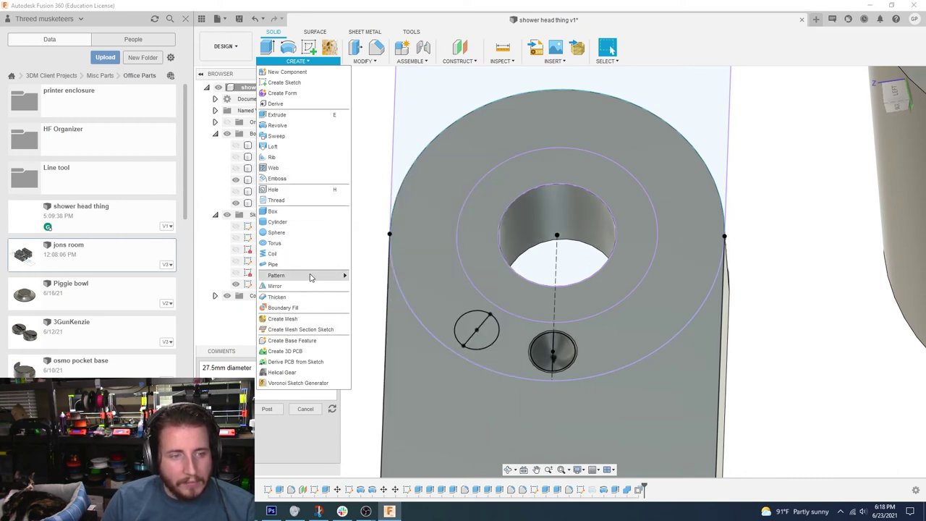
{"action": "mouse_move", "coordinate": [310, 277]}
{"action": "left_click", "coordinate": [382, 283]}
{"action": "left_click", "coordinate": [877, 146]}
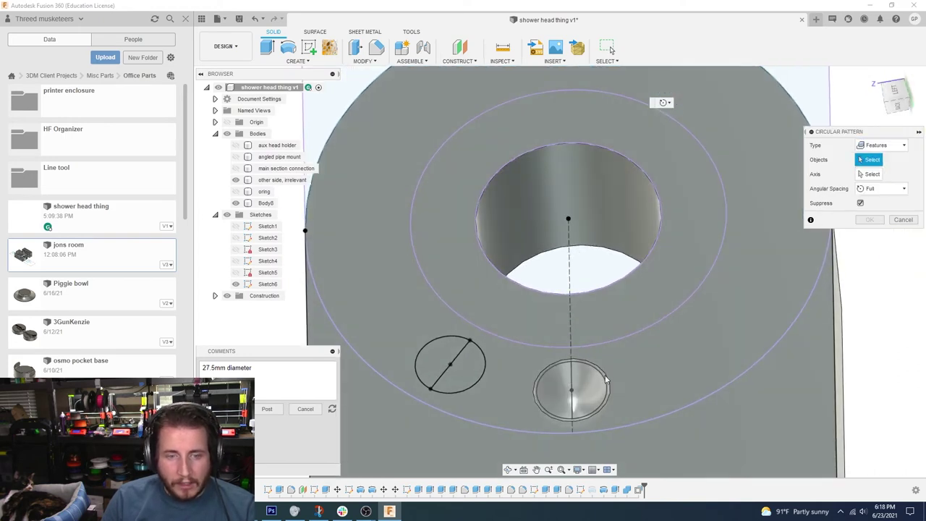
{"action": "left_click", "coordinate": [602, 379]}
{"action": "left_click", "coordinate": [903, 234]}
Step: Construct an axis through the cylindrical screw hole at the arm's rounded end
{"action": "left_click", "coordinate": [461, 63]}
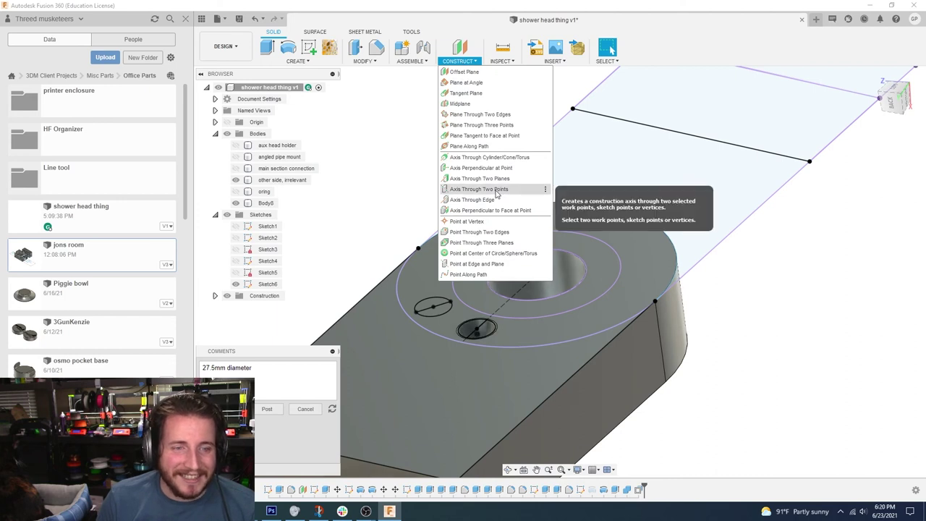
{"action": "left_click", "coordinate": [489, 168]}
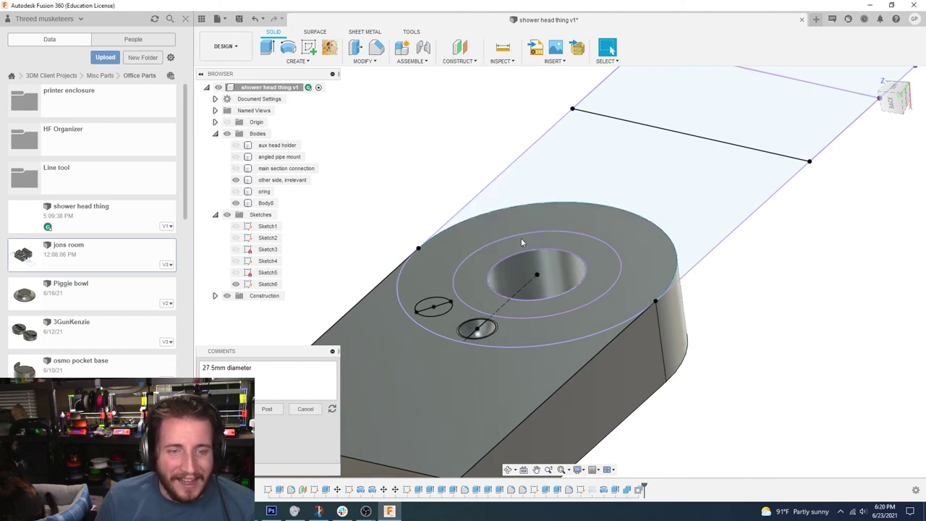
{"action": "left_click", "coordinate": [537, 279]}
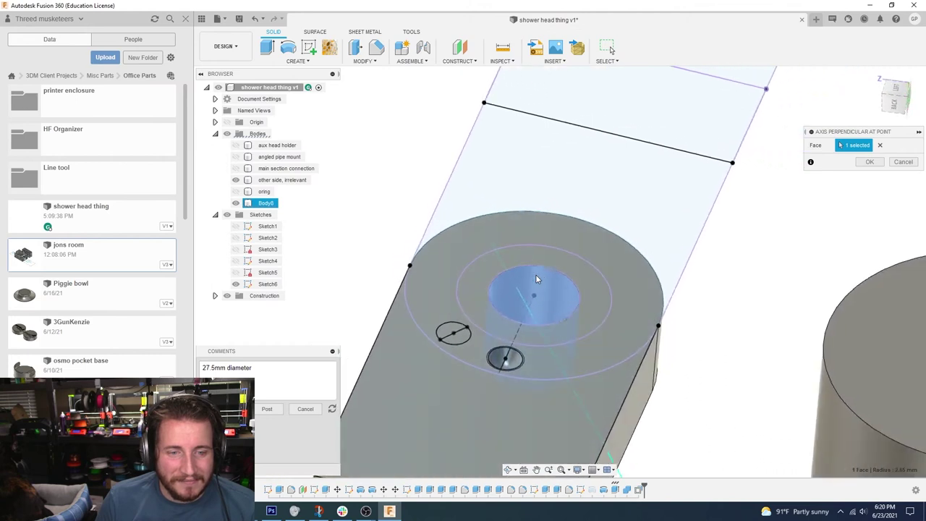
{"action": "left_click", "coordinate": [456, 61]}
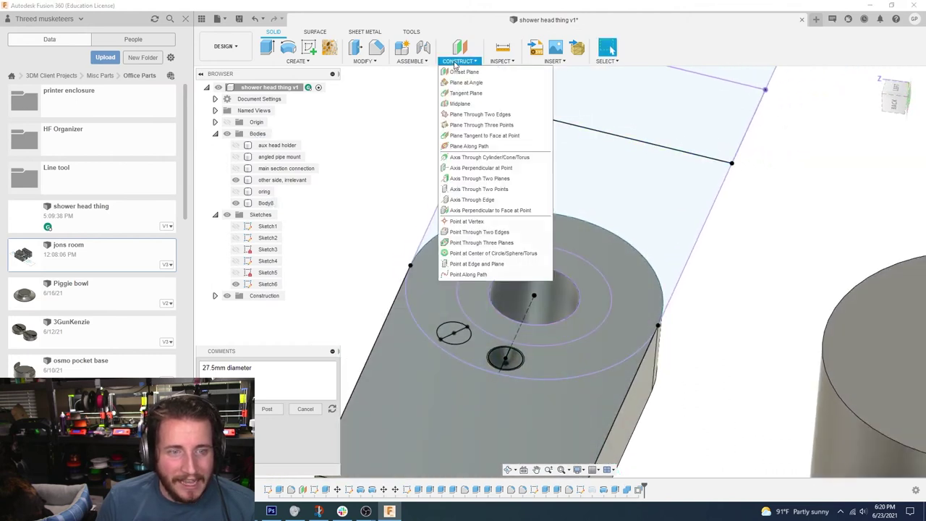
{"action": "left_click", "coordinate": [488, 180]}
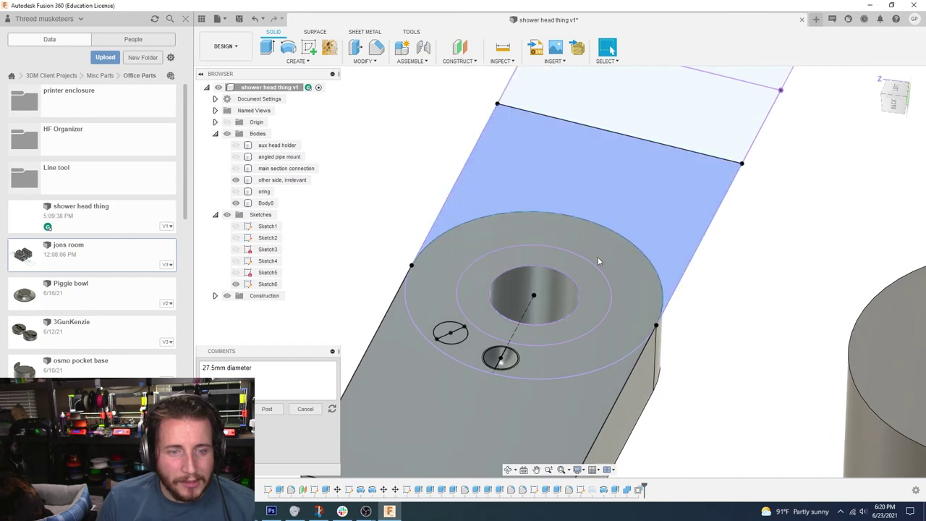
{"action": "left_click", "coordinate": [634, 269]}
{"action": "middle_click_drag", "start_coordinate": [626, 294], "coordinate": [591, 268], "text": "shift"}
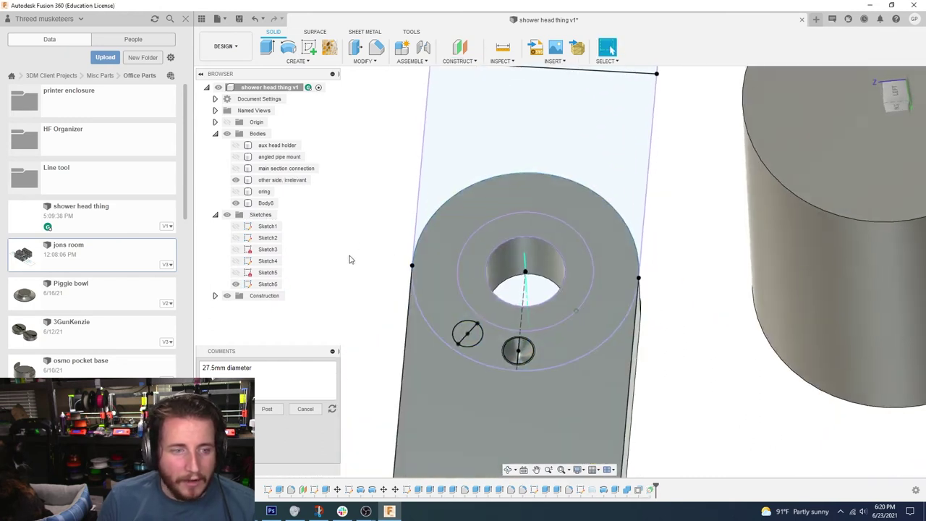
Step: Circular-pattern the dimple's face offset feature around the screw hole's axis, using full angular spacing and a quantity of 8
{"action": "left_click", "coordinate": [297, 61]}
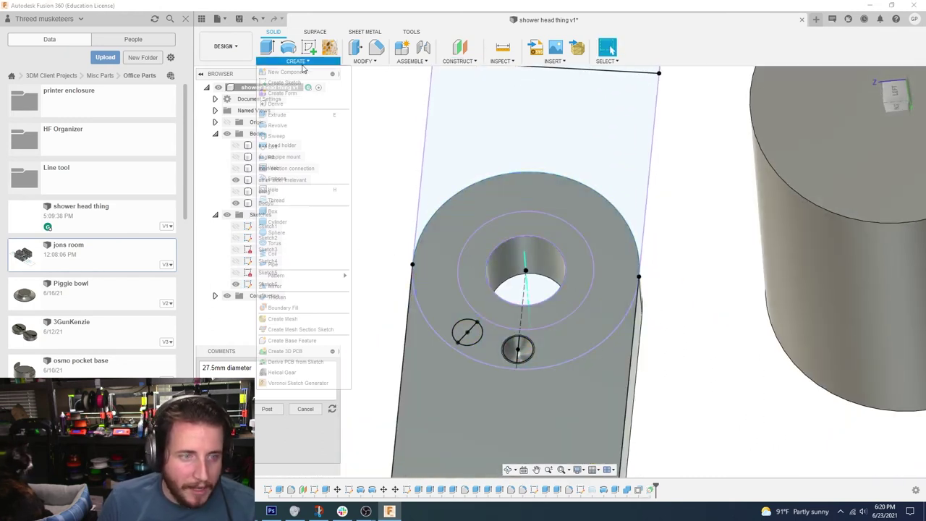
{"action": "mouse_move", "coordinate": [343, 276]}
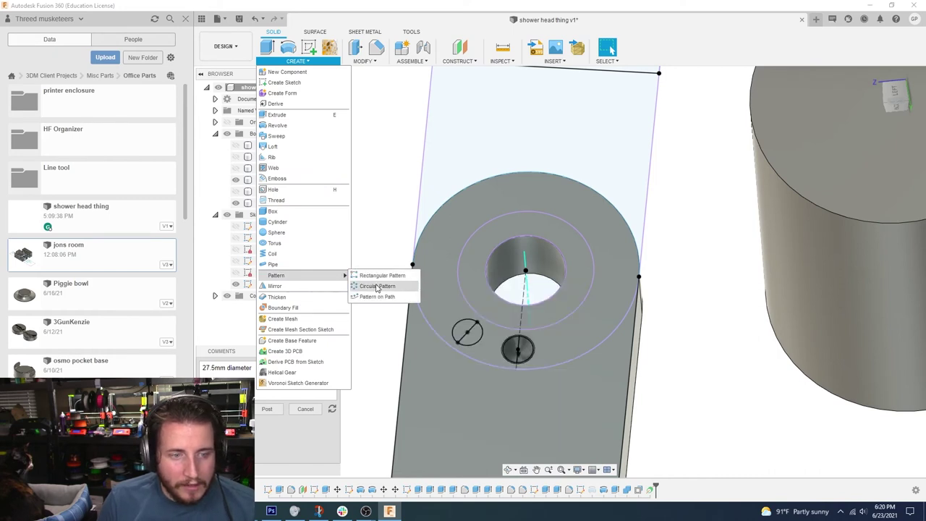
{"action": "left_click", "coordinate": [369, 287]}
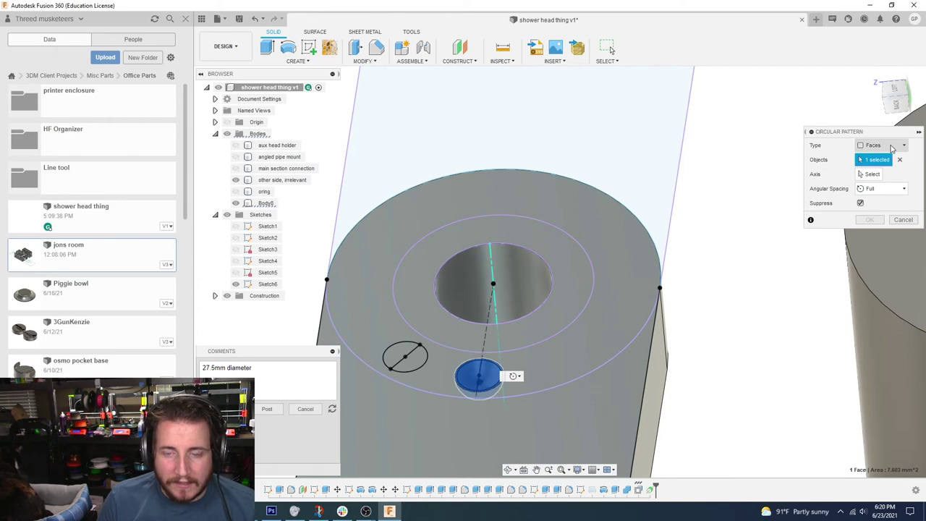
{"action": "left_click", "coordinate": [882, 176]}
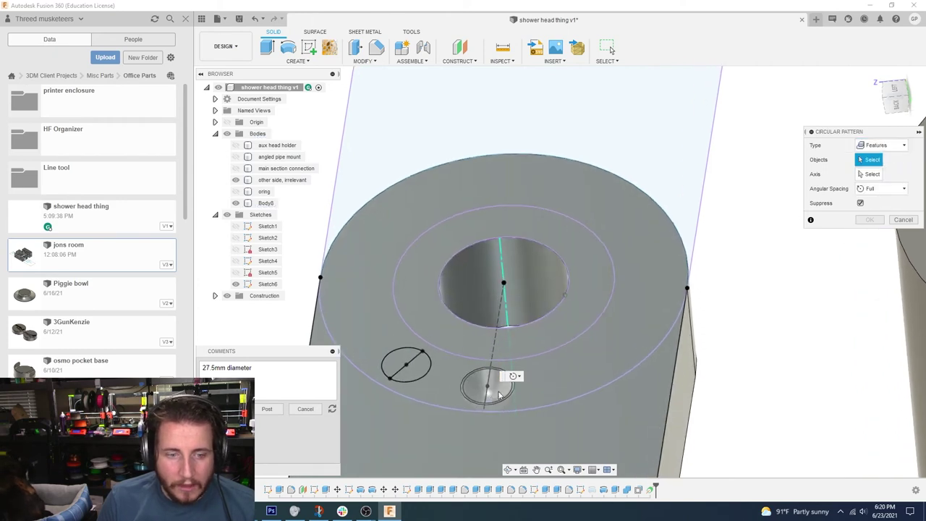
{"action": "left_click", "coordinate": [486, 385]}
{"action": "left_click", "coordinate": [876, 173]}
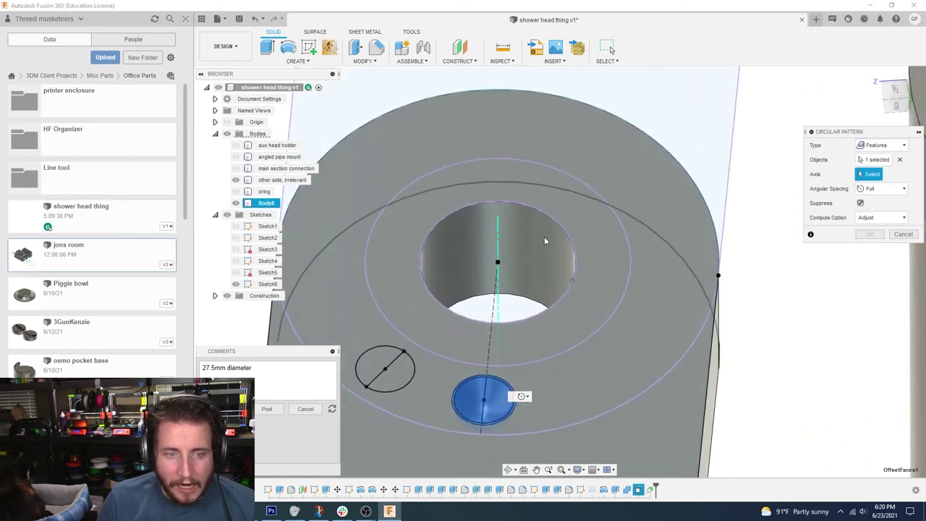
{"action": "left_click", "coordinate": [501, 240]}
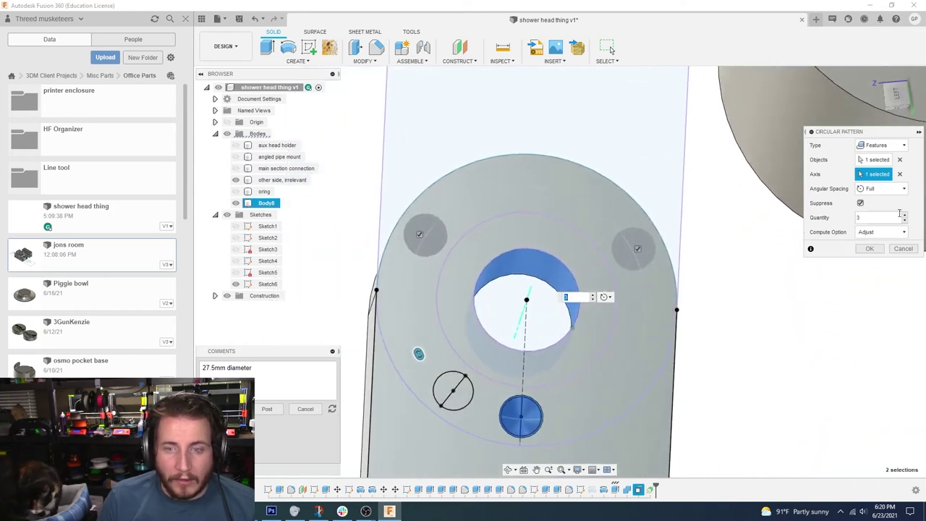
{"action": "left_click", "coordinate": [905, 215]}
{"action": "left_click", "coordinate": [904, 215]}
{"action": "left_click", "coordinate": [904, 215]}
{"action": "left_click", "coordinate": [905, 215]}
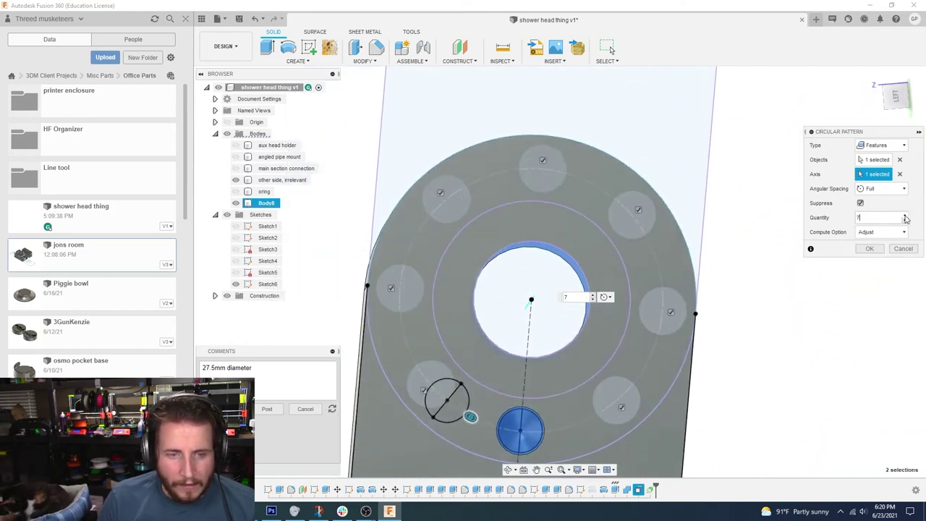
{"action": "left_click", "coordinate": [905, 215]}
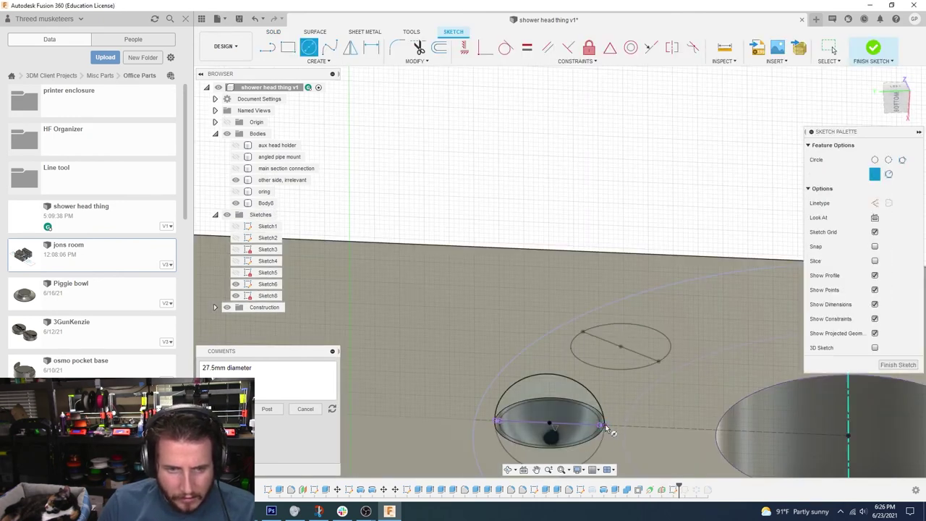
Step: Finish the dimple circle sketch and revolve both of its halves 360° around the screw hole's axis as a cut in the arm
{"action": "left_click", "coordinate": [897, 365]}
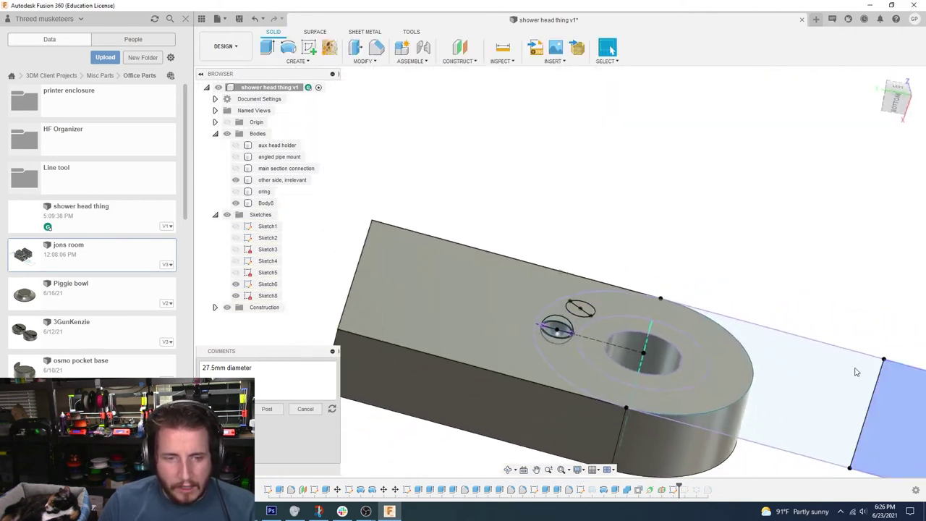
{"action": "left_click", "coordinate": [288, 47]}
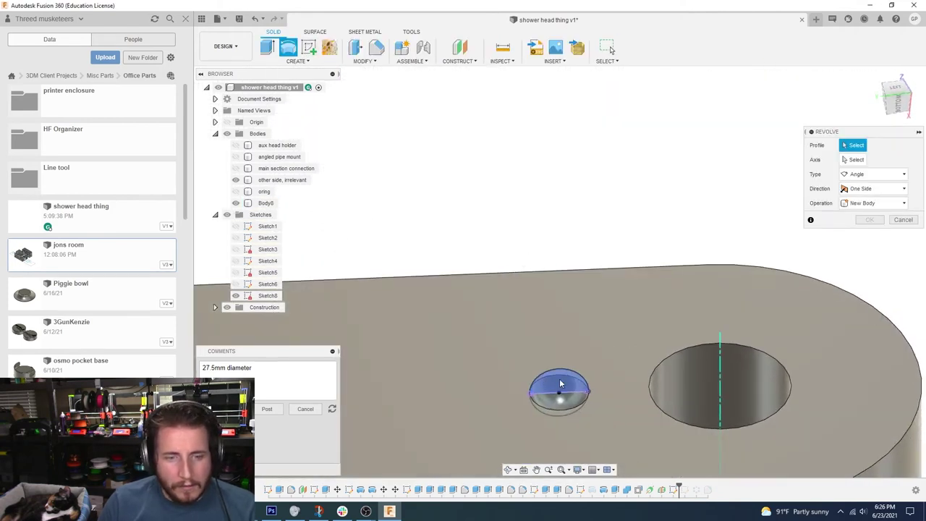
{"action": "left_click", "coordinate": [560, 383]}
{"action": "left_click", "coordinate": [574, 400]}
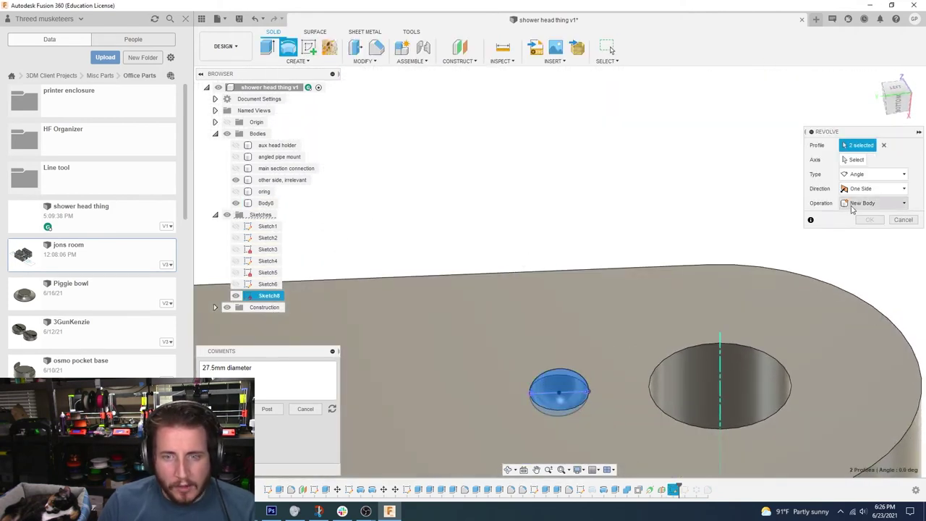
{"action": "left_click", "coordinate": [720, 355]}
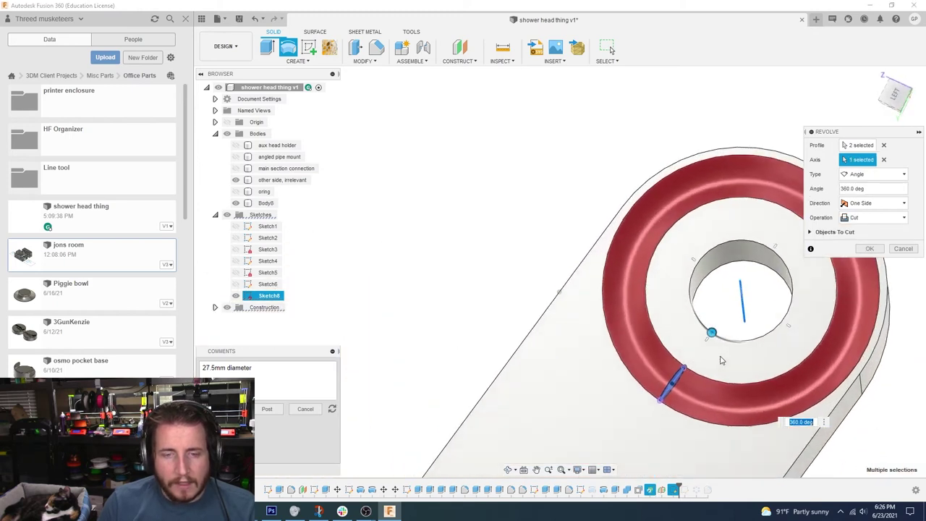
{"action": "left_click", "coordinate": [866, 249]}
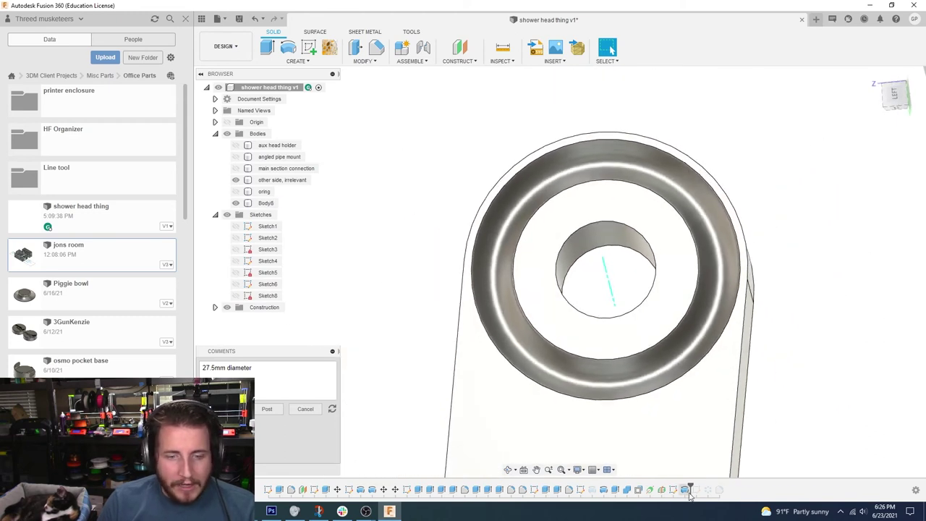
Step: Edit Sketch6 and set the bump circle's circular pattern to a total angle of 180° with a quantity of 2
{"action": "double_click", "coordinate": [579, 490]}
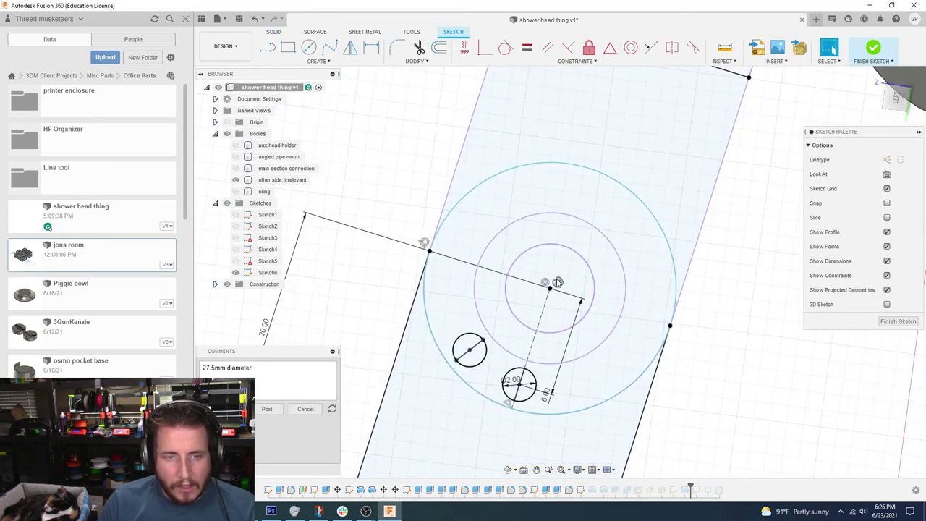
{"action": "double_click", "coordinate": [557, 276]}
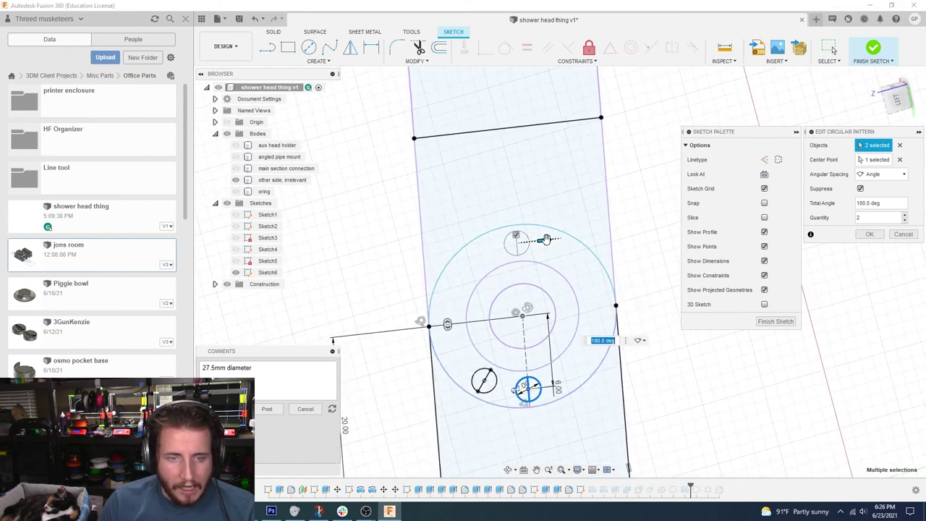
{"action": "left_click", "coordinate": [870, 234]}
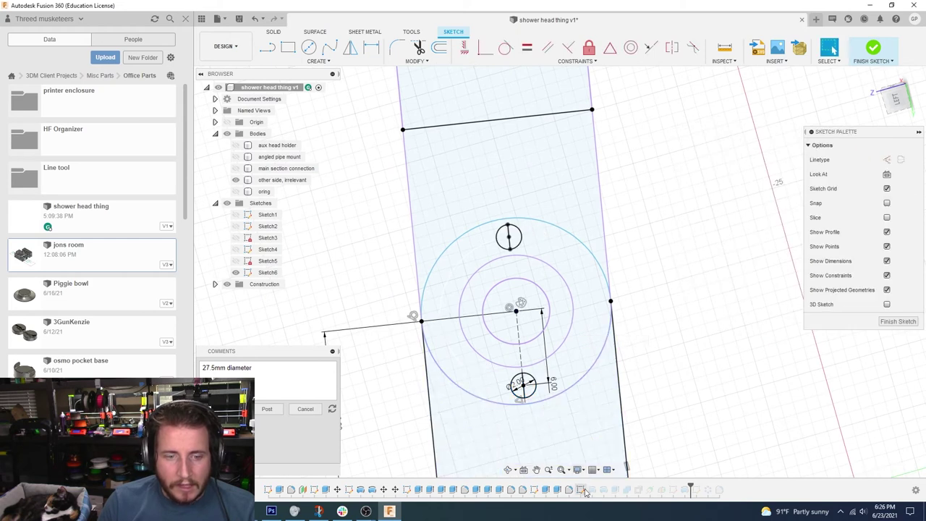
{"action": "left_click", "coordinate": [892, 323]}
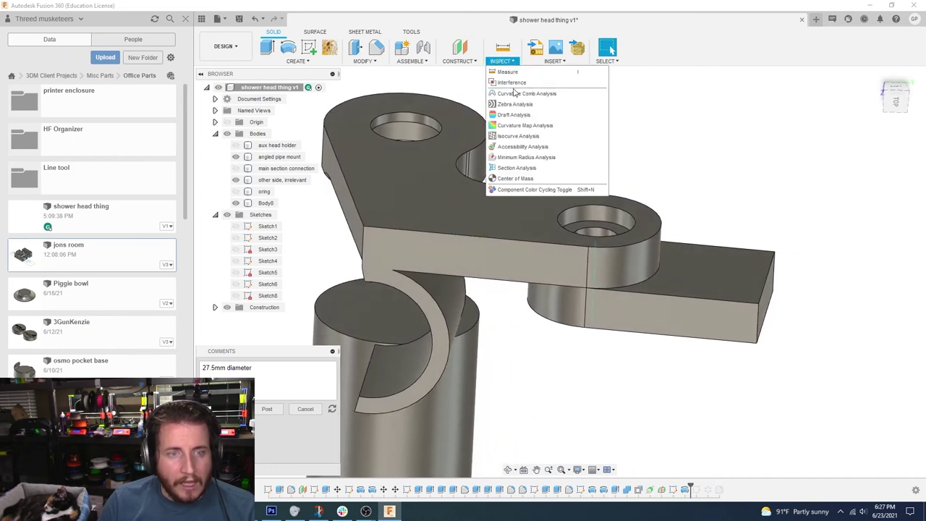
Step: Create a section analysis offset -7 mm from the arm's side face and examine how the bumps fit in the groove around the screw hole
{"action": "left_click", "coordinate": [516, 167]}
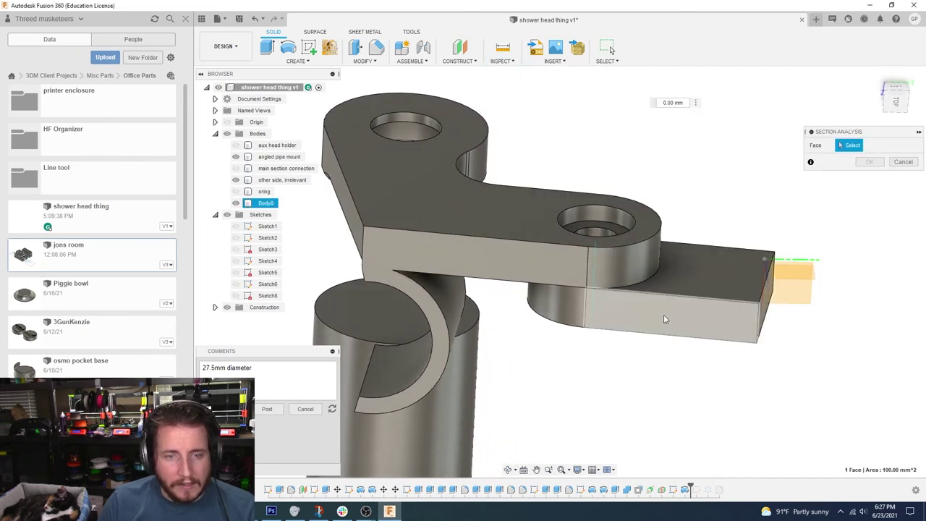
{"action": "left_click", "coordinate": [664, 315]}
{"action": "mouse_move", "coordinate": [635, 352]}
{"action": "middle_mouse_down", "text": "shift"}
{"action": "mouse_move", "coordinate": [602, 382]}
{"action": "mouse_move", "coordinate": [557, 384]}
{"action": "mouse_move", "coordinate": [550, 410]}
{"action": "middle_mouse_up", "text": "shift"}
{"action": "left_click_drag", "start_coordinate": [550, 410], "coordinate": [631, 411]}
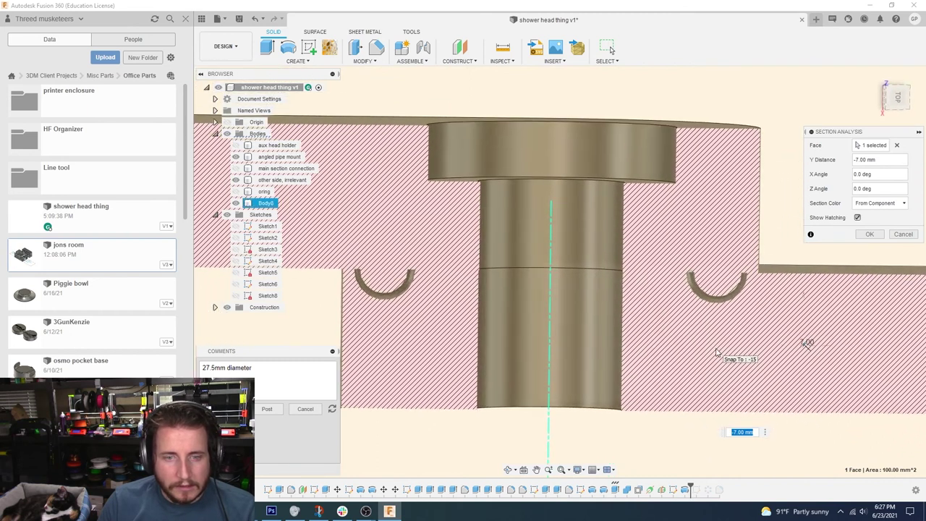
{"action": "left_click", "coordinate": [871, 234]}
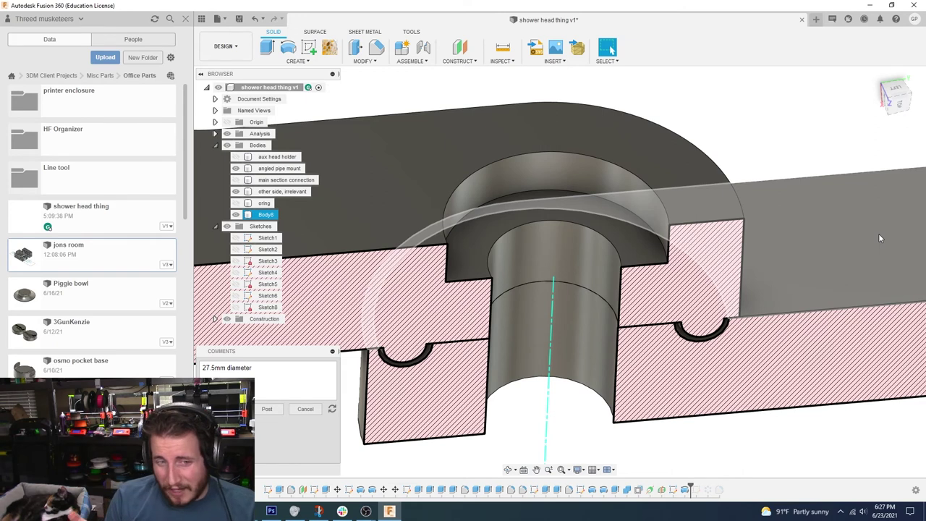
{"action": "scroll", "coordinate": [579, 272], "scroll_direction": "down", "scroll_amount": 4}
{"action": "middle_click_drag", "start_coordinate": [579, 272], "coordinate": [609, 278], "text": "shift"}
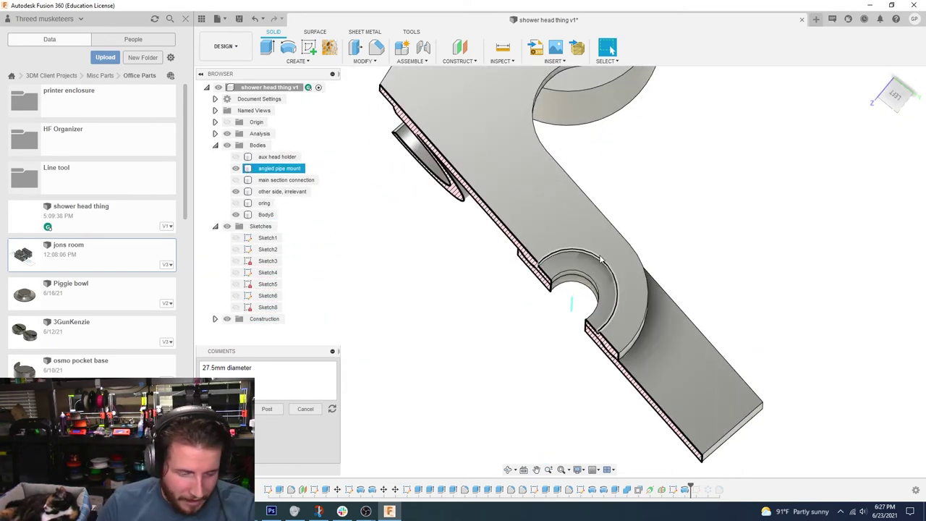
{"action": "middle_click_drag", "start_coordinate": [600, 259], "coordinate": [434, 213], "text": "shift"}
{"action": "scroll", "coordinate": [434, 213], "scroll_direction": "down", "scroll_amount": 5}
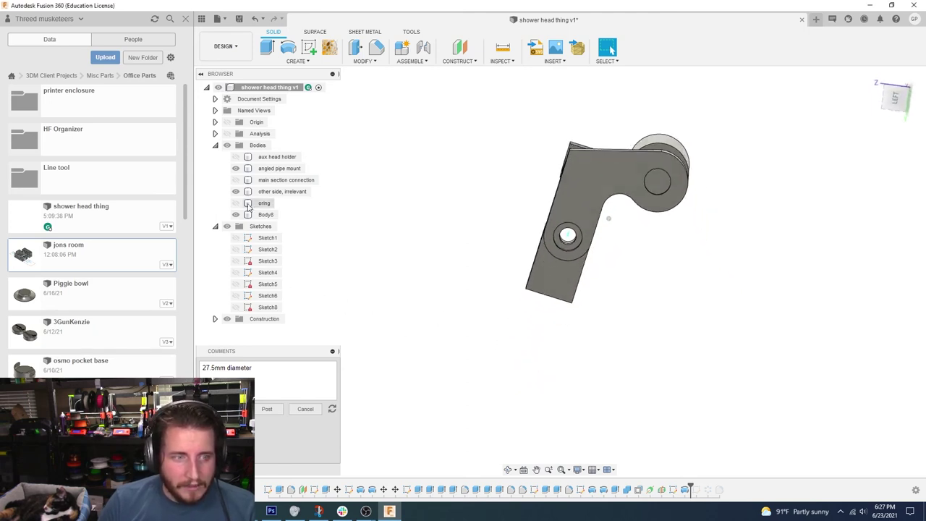
Step: Show the aux head holder and move its body 9 mm in Y relative to the end of the arm
{"action": "left_click", "coordinate": [236, 167]}
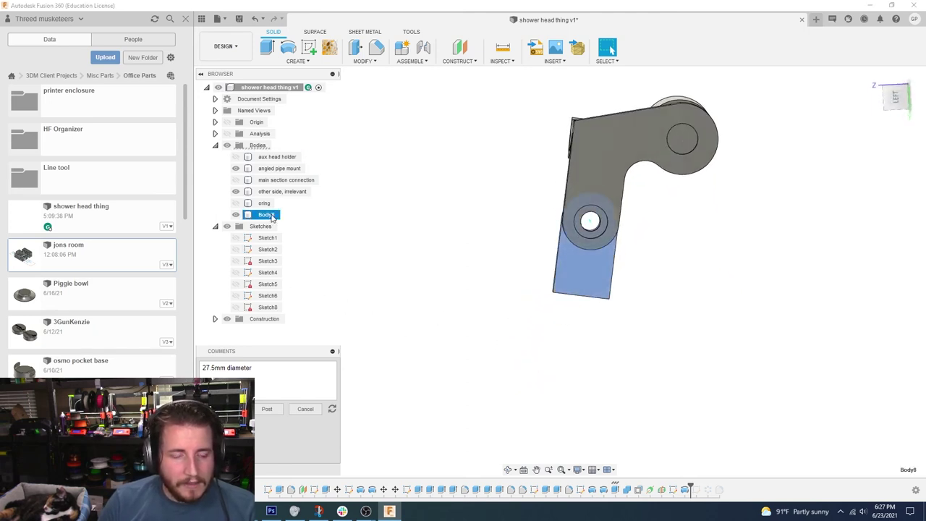
{"action": "left_click", "coordinate": [236, 157]}
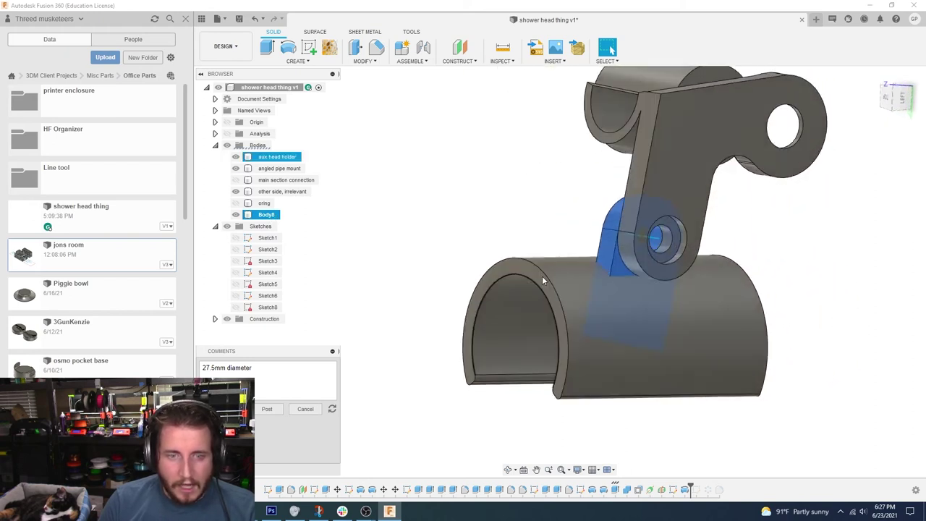
{"action": "left_click", "coordinate": [578, 297]}
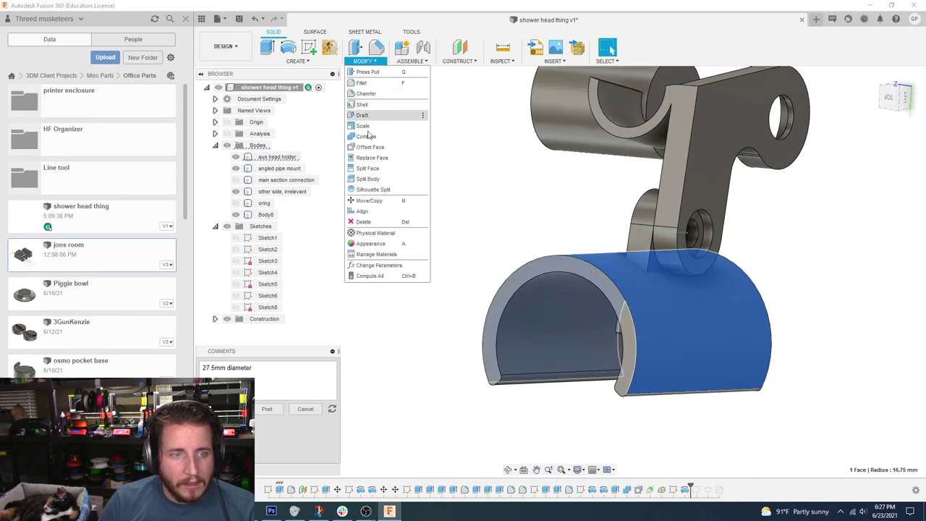
{"action": "left_click", "coordinate": [369, 200]}
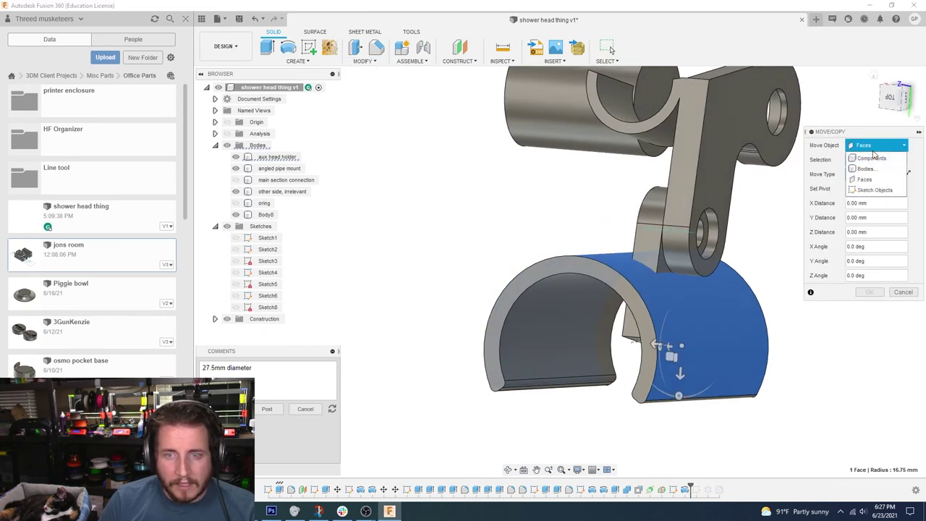
{"action": "left_click", "coordinate": [866, 169]}
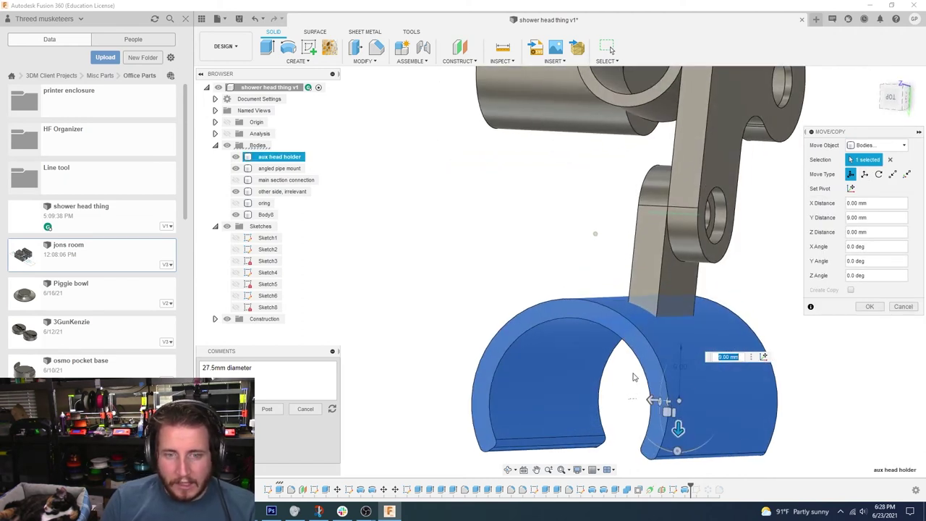
{"action": "middle_click_drag", "start_coordinate": [633, 376], "coordinate": [635, 374], "text": "shift"}
Step: Combine the arm body with the aux head holder using the Join operation, without keeping the tool body
{"action": "left_click", "coordinate": [309, 48]}
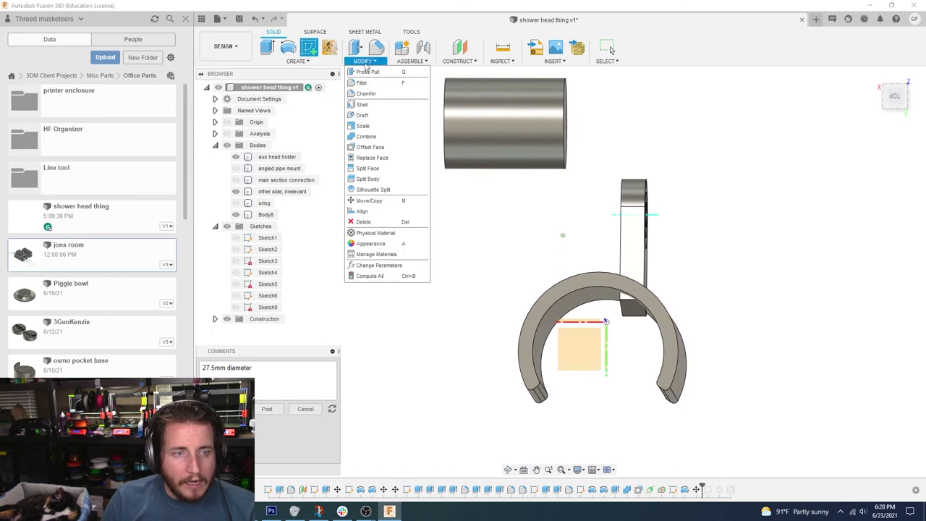
{"action": "left_click", "coordinate": [366, 136]}
{"action": "middle_click_drag", "start_coordinate": [630, 225], "coordinate": [660, 242], "text": "shift"}
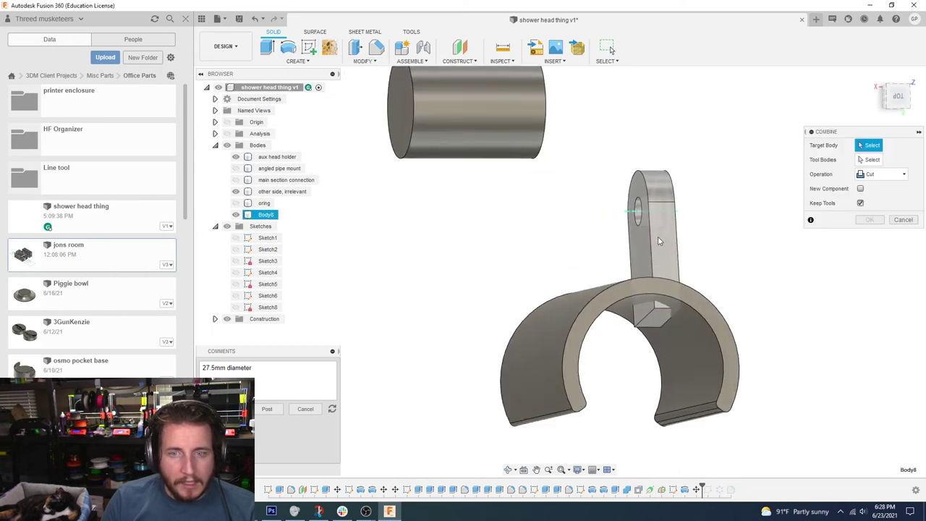
{"action": "left_click", "coordinate": [659, 241]}
{"action": "left_click", "coordinate": [575, 297]}
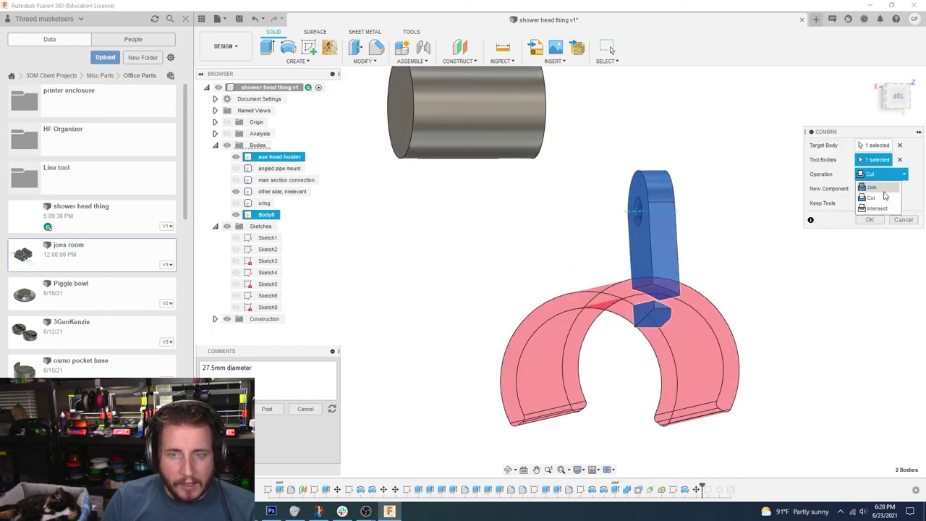
{"action": "left_click", "coordinate": [873, 187]}
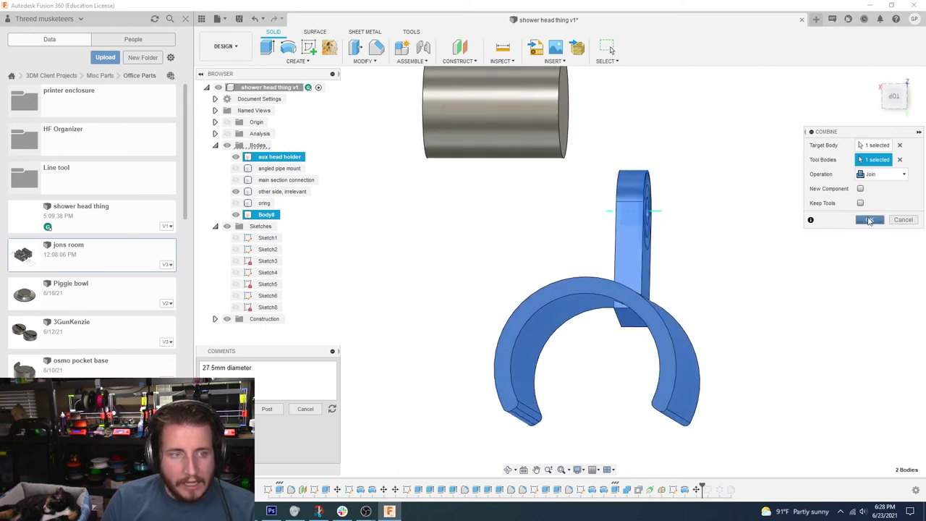
{"action": "left_click", "coordinate": [870, 220]}
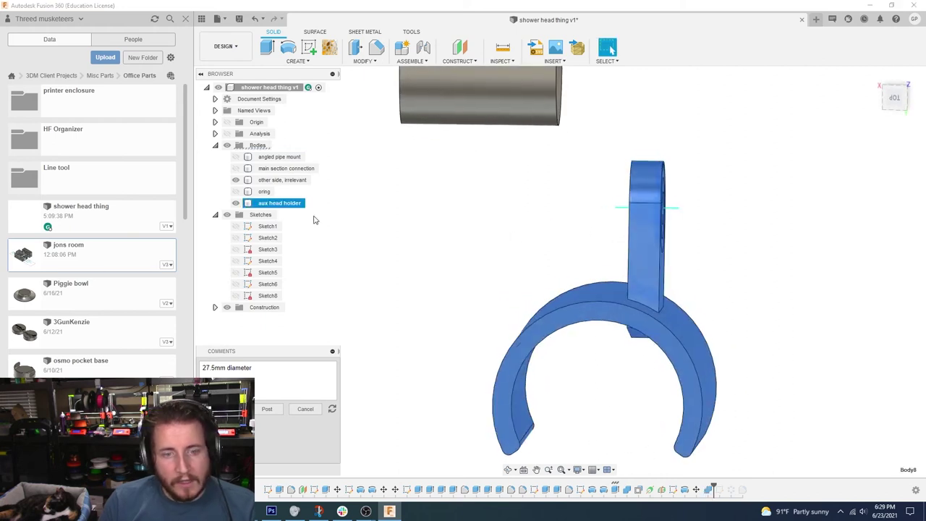
Step: Sketch on the aux head holder's end face, projecting its inner arc and drawing a full concentric circle that matches it
{"action": "left_click", "coordinate": [355, 259]}
{"action": "left_click", "coordinate": [307, 48]}
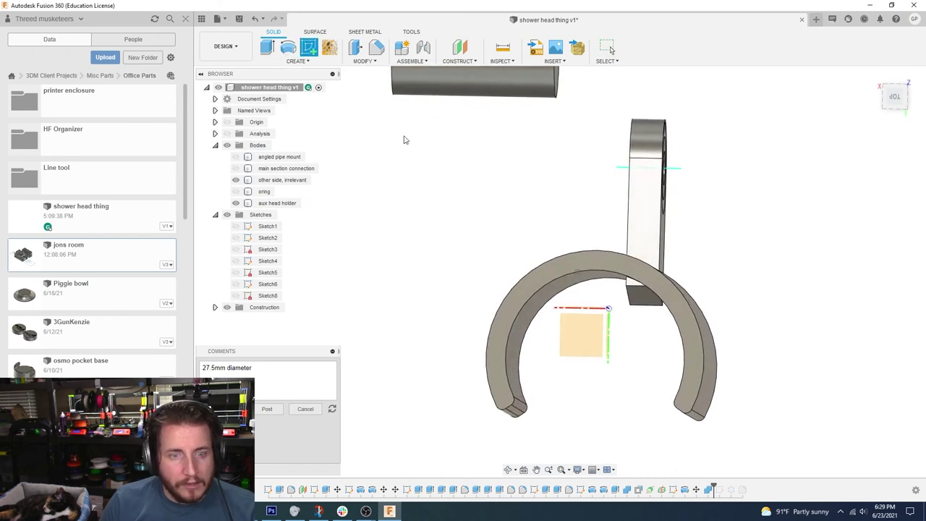
{"action": "left_click", "coordinate": [557, 263]}
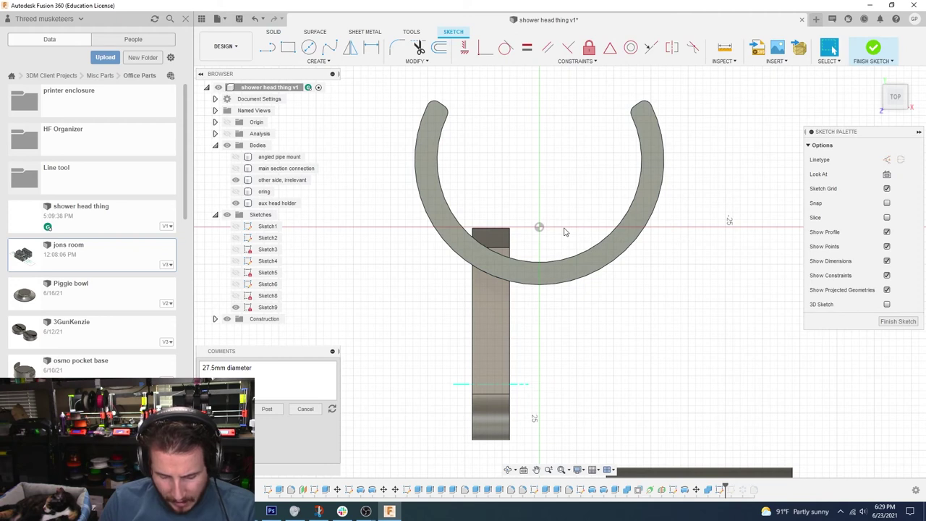
{"action": "key", "text": "p"}
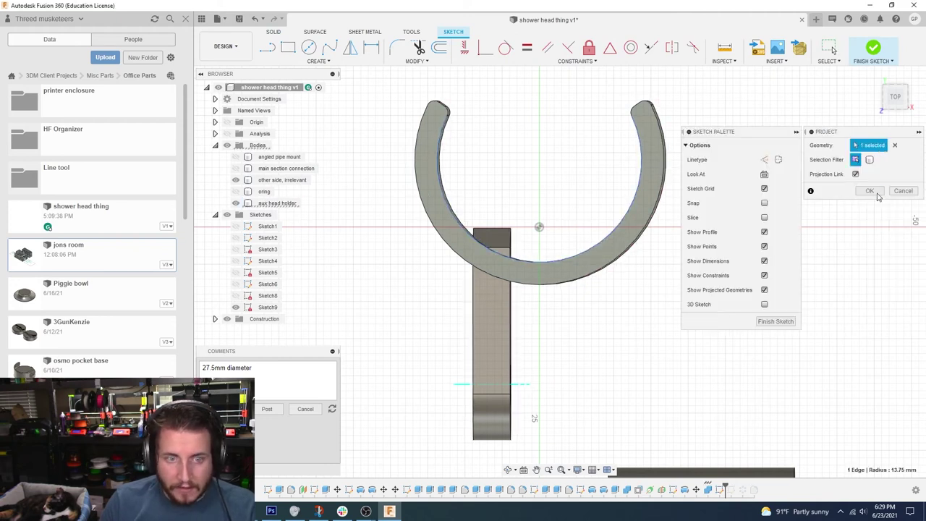
{"action": "left_click", "coordinate": [871, 192]}
{"action": "key", "text": "c"}
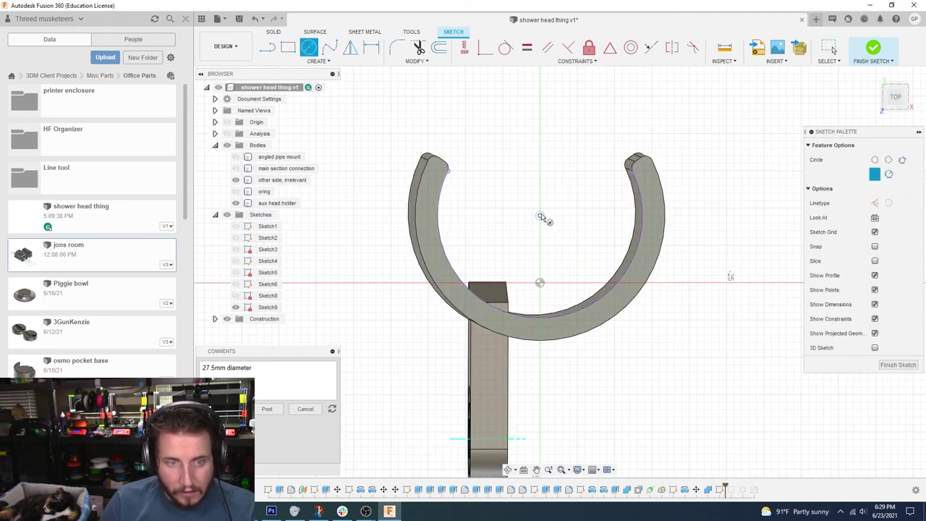
{"action": "left_click", "coordinate": [636, 247]}
{"action": "middle_click_drag", "start_coordinate": [636, 247], "coordinate": [656, 256], "text": "shift"}
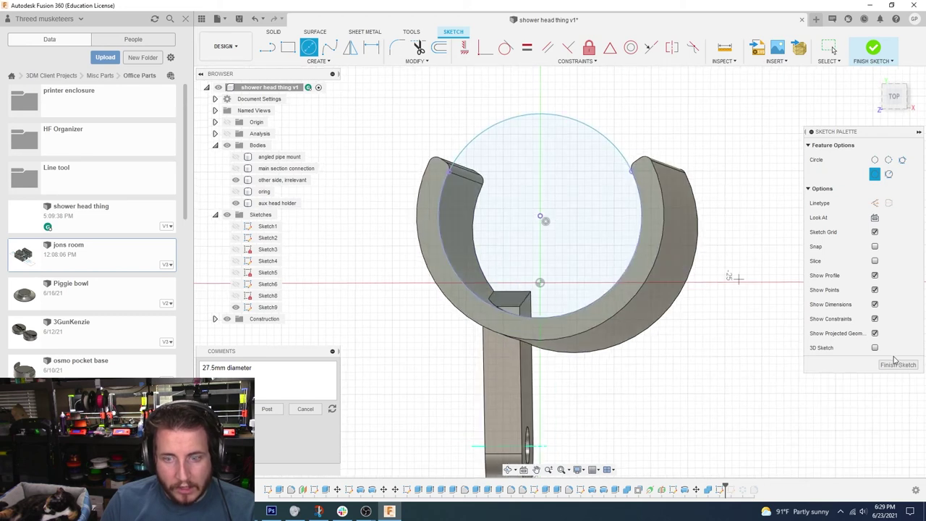
{"action": "left_click", "coordinate": [896, 363]}
Step: Extrude the circle -50 mm as a cut to trim the arm inside the aux head holder, and show the angled pipe mount
{"action": "key", "text": "e"}
{"action": "mouse_move", "coordinate": [561, 255]}
{"action": "middle_mouse_down", "text": "shift"}
{"action": "mouse_move", "coordinate": [528, 216]}
{"action": "mouse_move", "coordinate": [597, 221]}
{"action": "middle_mouse_up", "text": "shift"}
{"action": "type", "text": "-50"}
{"action": "left_click", "coordinate": [870, 284]}
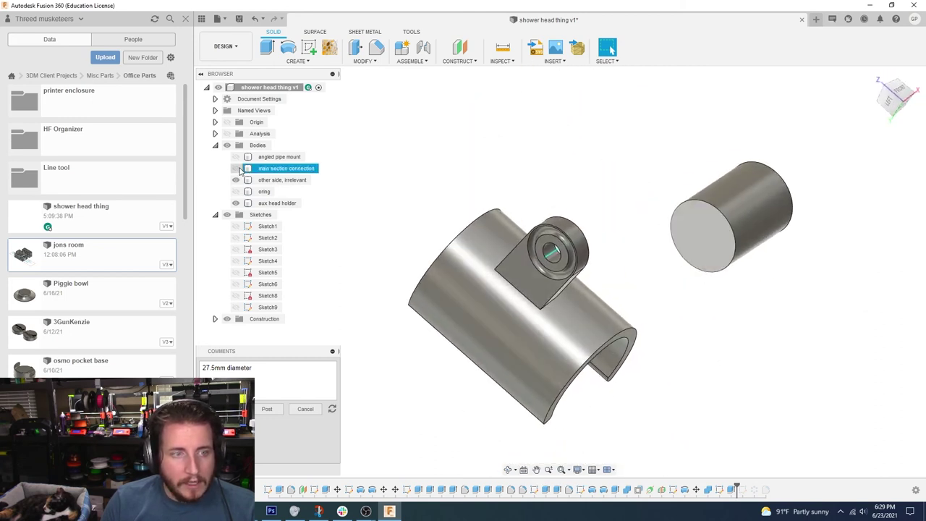
{"action": "left_click", "coordinate": [241, 170]}
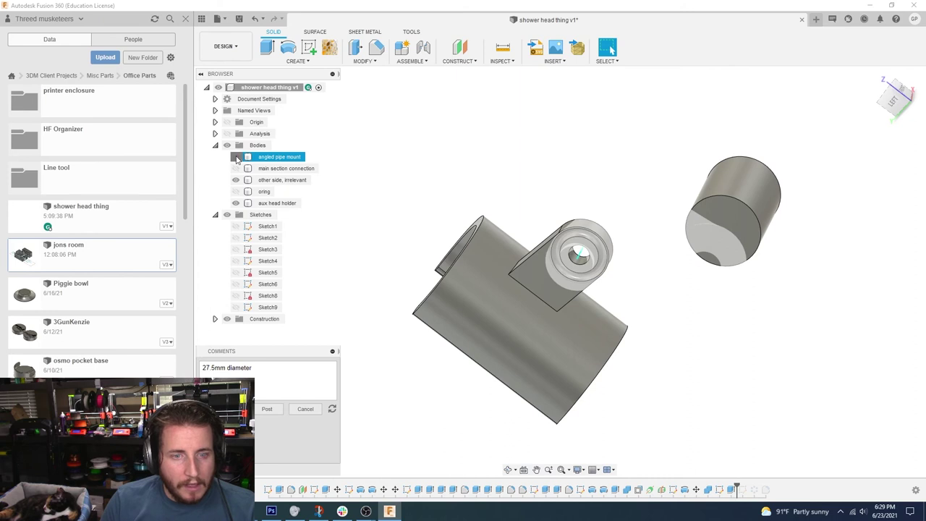
{"action": "left_click", "coordinate": [236, 158]}
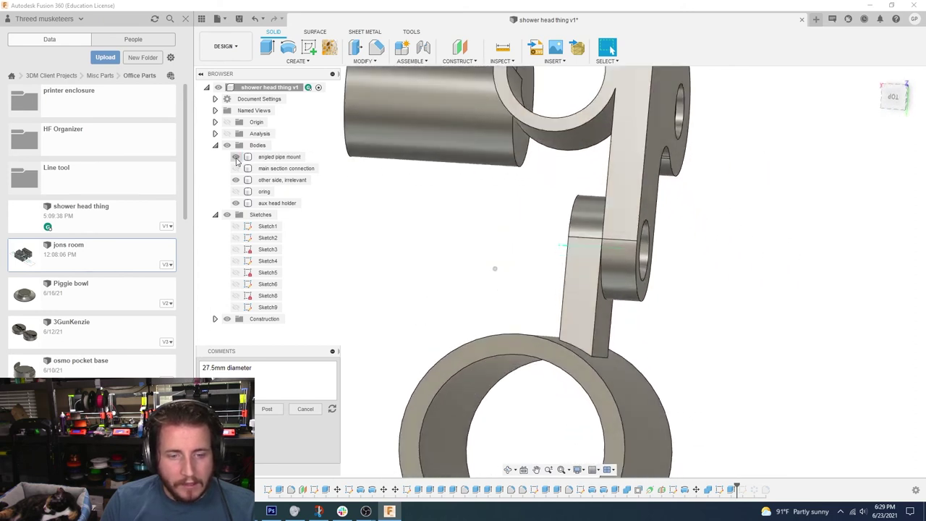